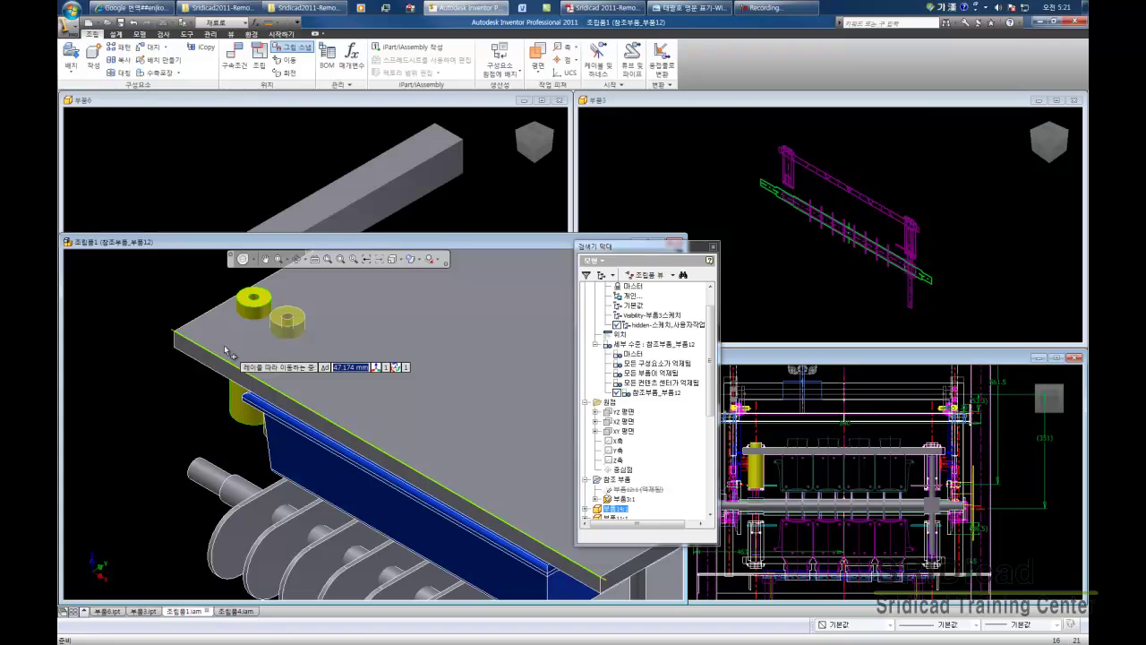
# Enter grip-snap distances (270, then 2) to slide the yellow part to the plate's far end
pyautogui.write('270')
pyautogui.press('Return')
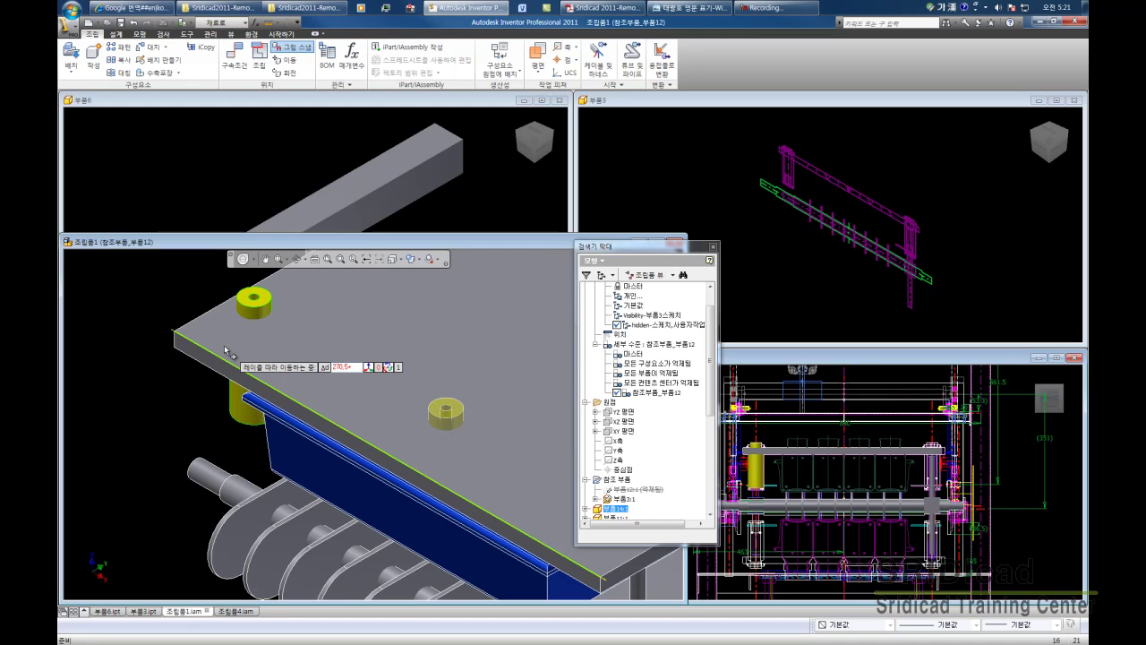
pyautogui.write('2')
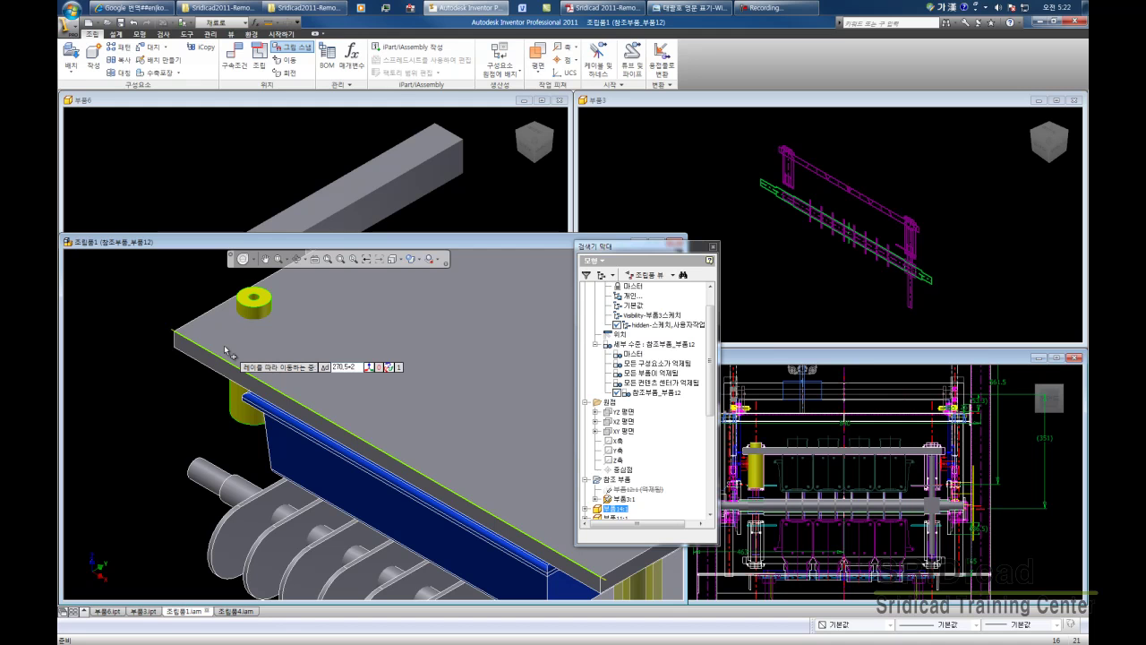
pyautogui.press('Return')
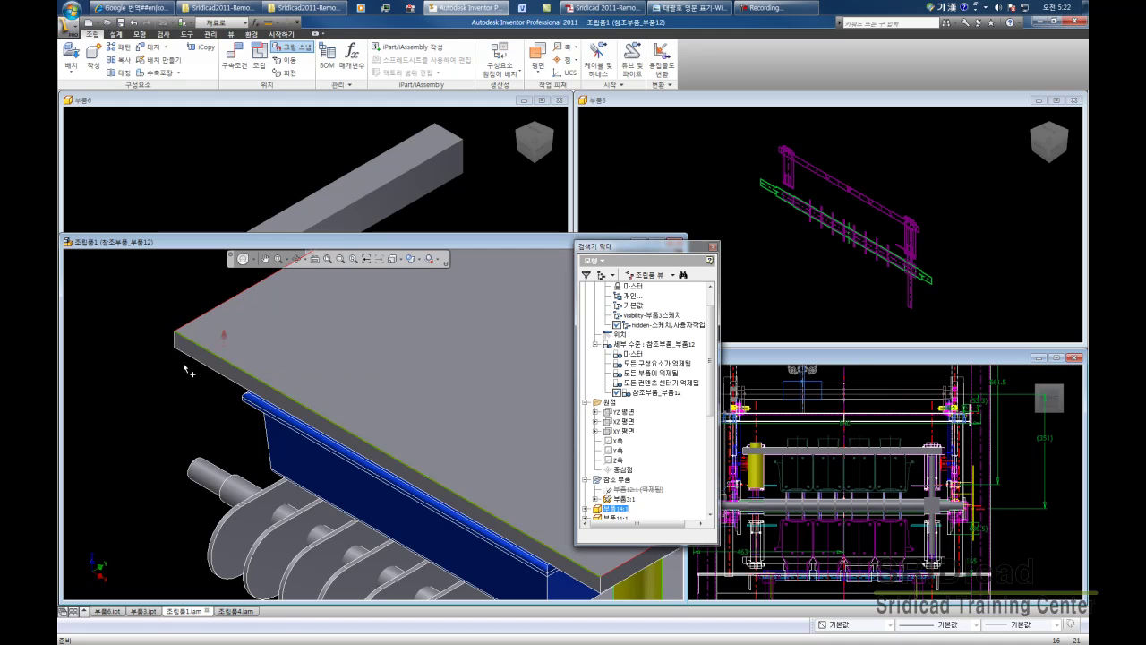
# Finish the grip-snap move and suppress the conflicting Flush:18 constraint
pyautogui.scroll(3, 144, 382)
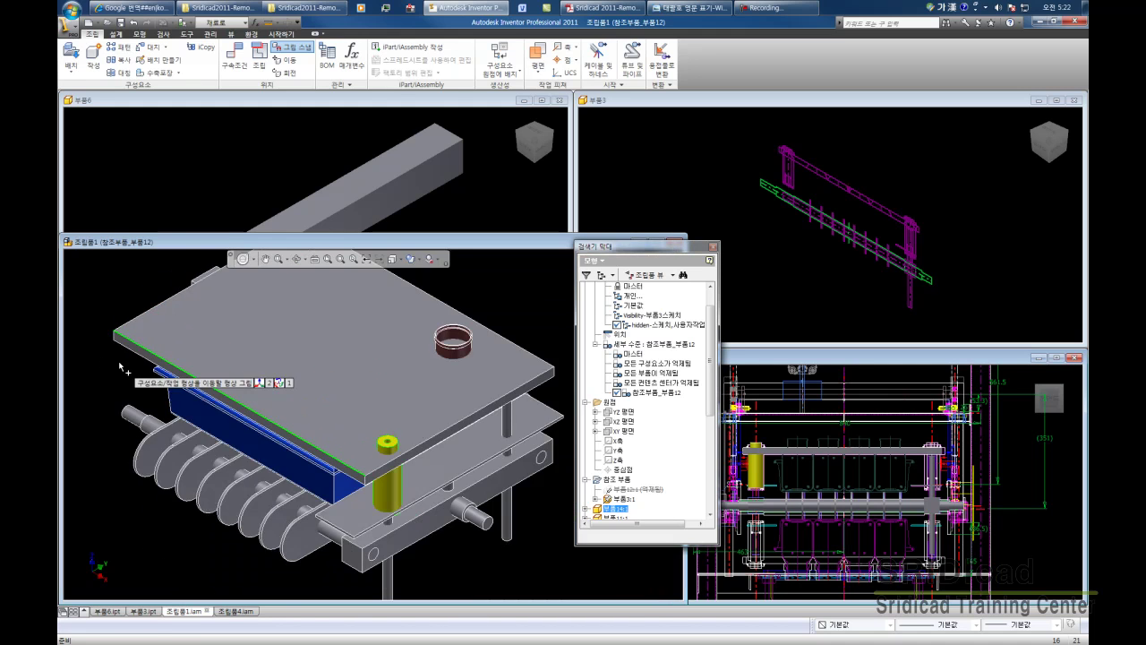
pyautogui.rightClick(144, 299)
pyautogui.click(161, 308)
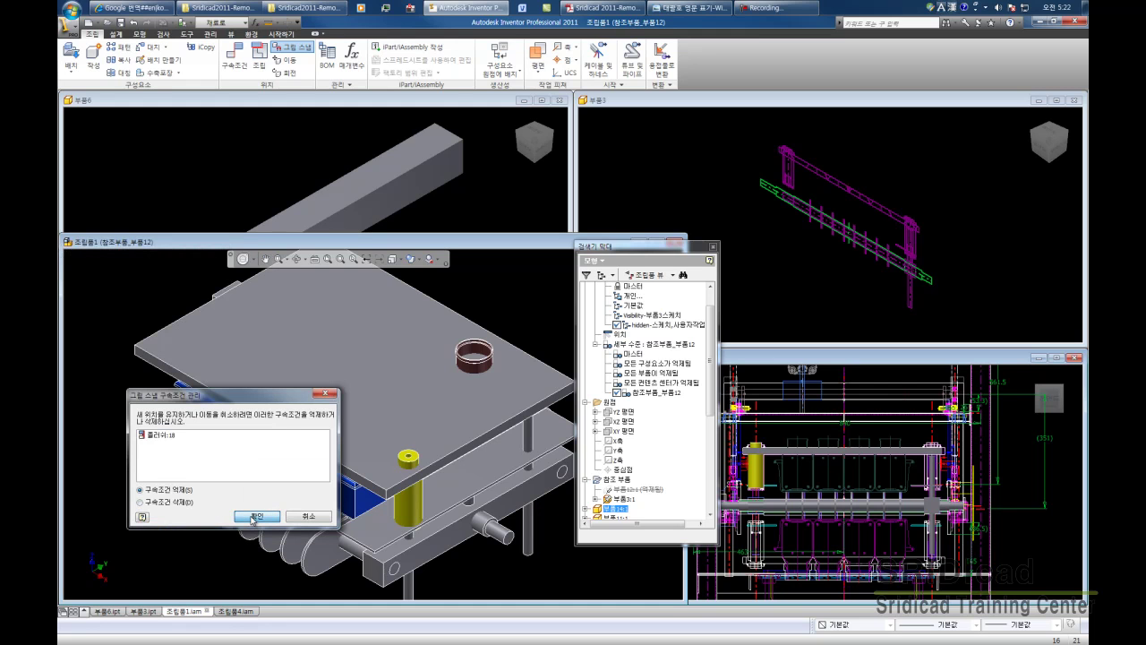
pyautogui.click(254, 516)
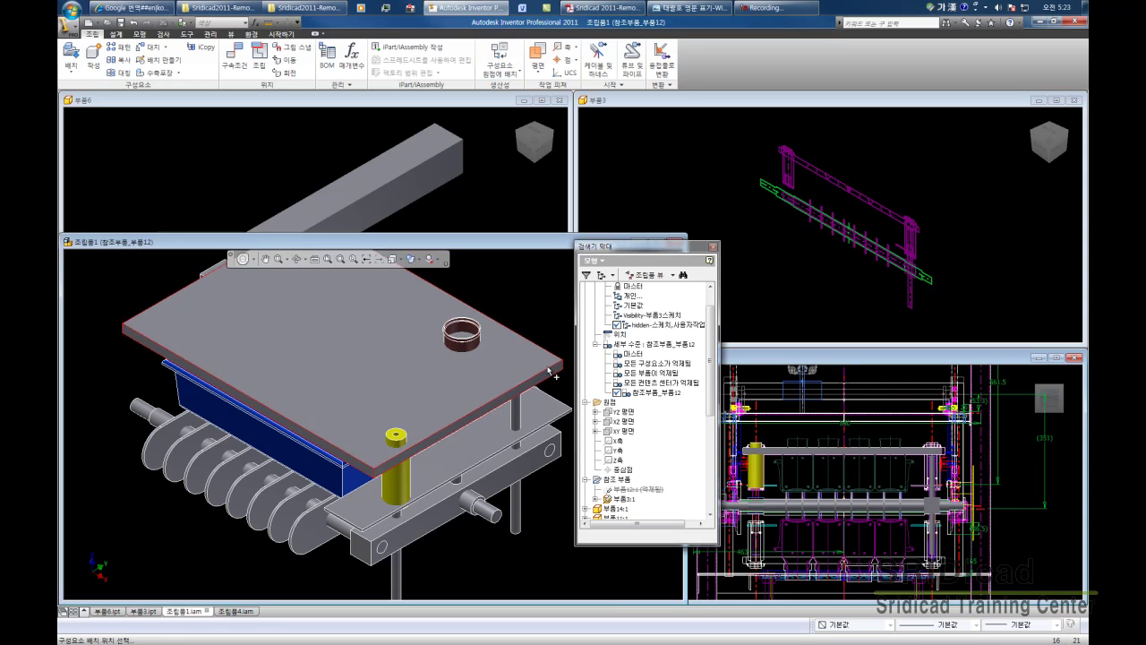
# Start Place Component to browse the Workspace folder's part files
pyautogui.moveTo(712, 374); pyautogui.dragTo(714, 437)
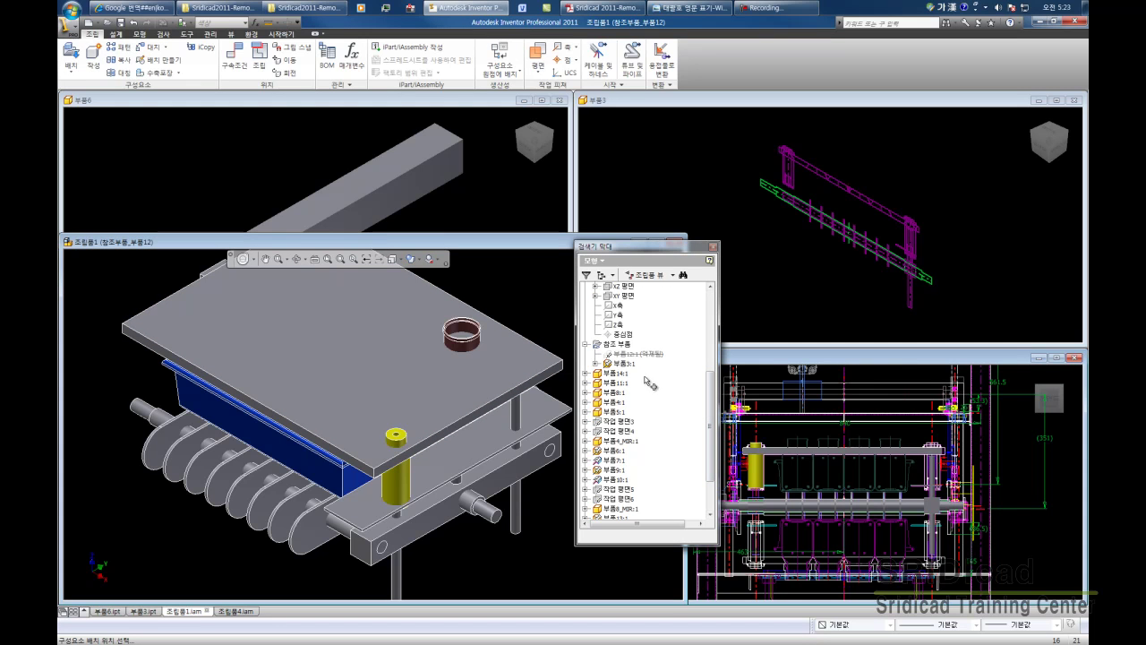
pyautogui.press('p')
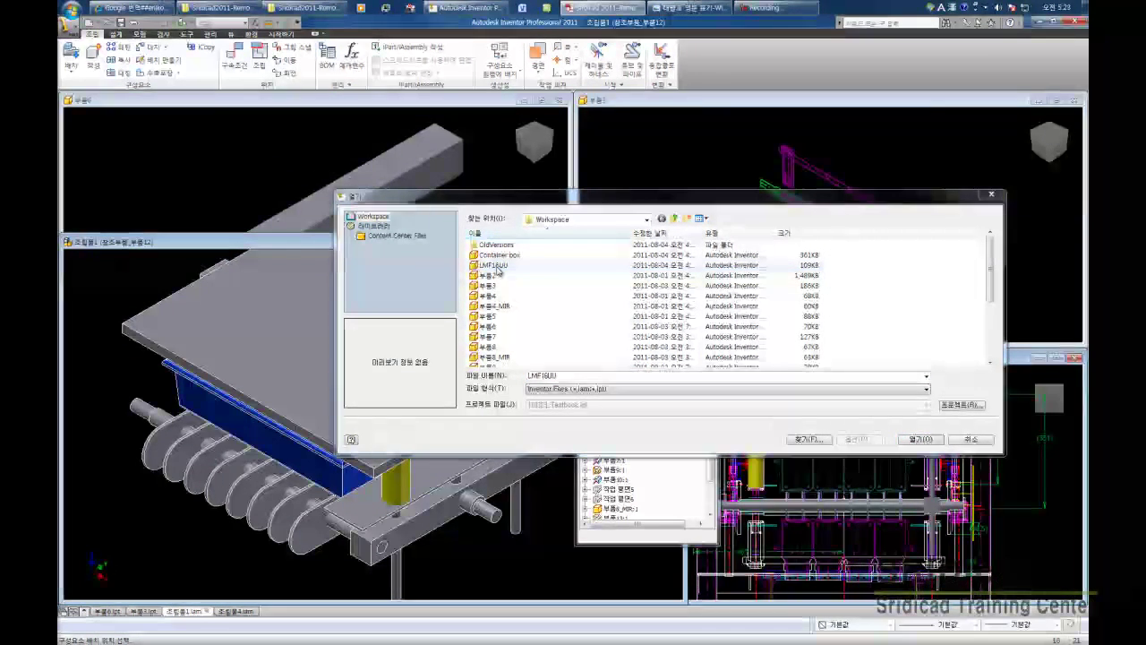
# Place the LMF16UU bushing part into the press assembly and zoom to fit everything
pyautogui.click(495, 266)
pyautogui.moveTo(613, 202); pyautogui.dragTo(617, 182)
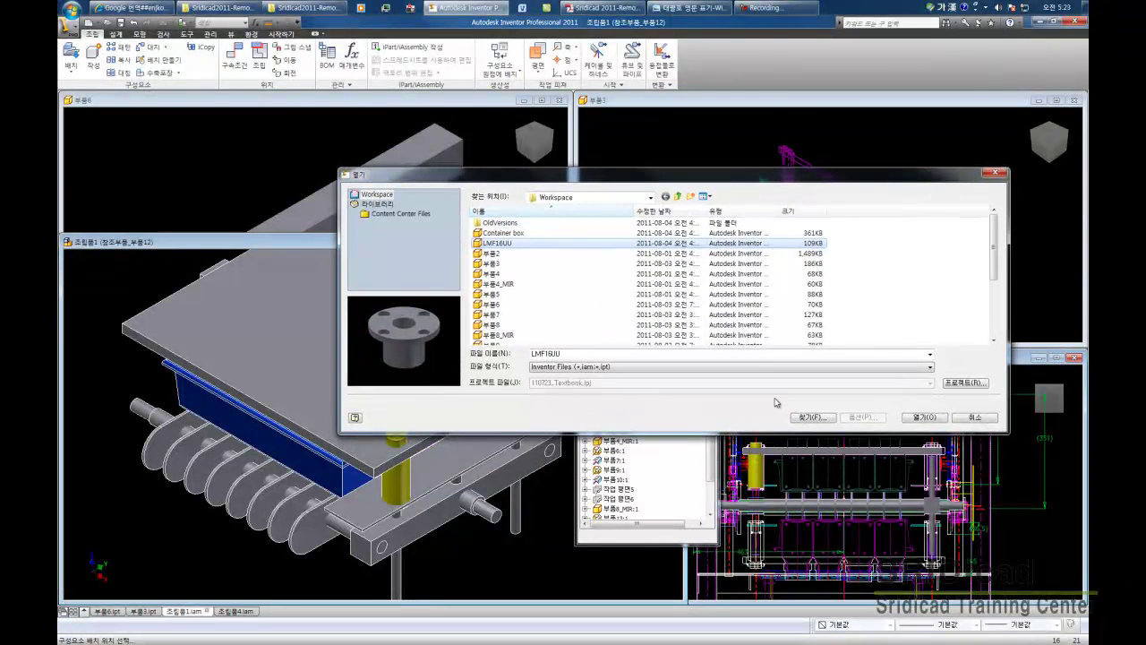
pyautogui.click(918, 417)
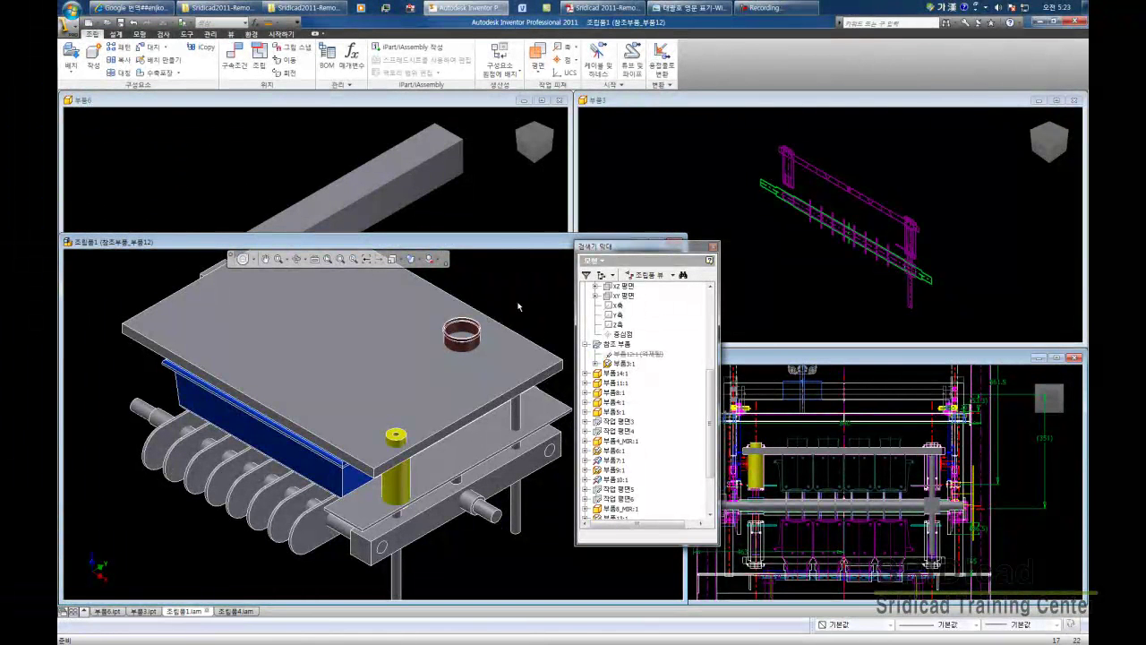
pyautogui.press('Home')
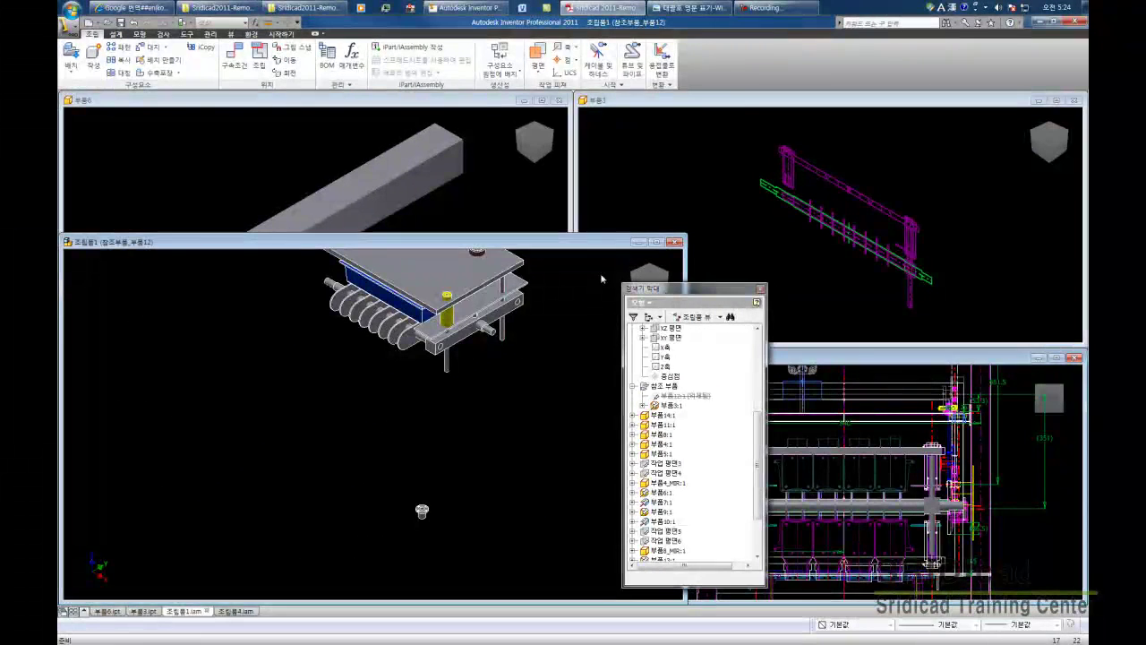
# Edit the LMF16UU bushing in place within the assembly
pyautogui.moveTo(712, 287); pyautogui.dragTo(633, 268)
pyautogui.click(457, 543)
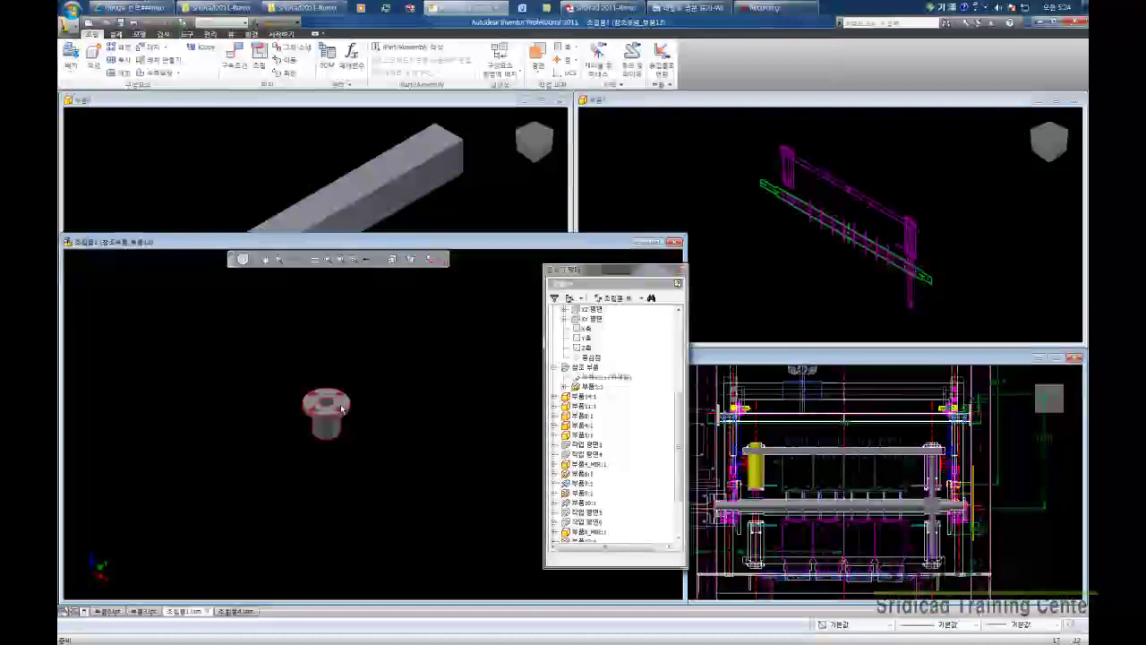
pyautogui.doubleClick(342, 408)
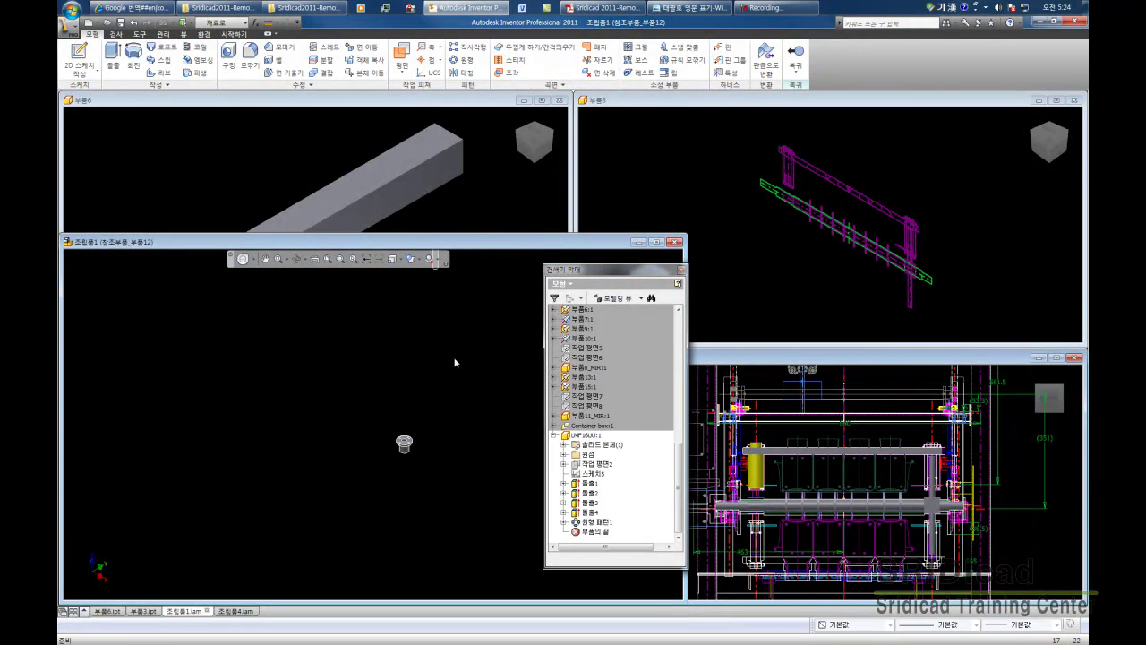
# Rotate the bushing body 90 degrees about its X axis with Move Bodies
pyautogui.click(365, 75)
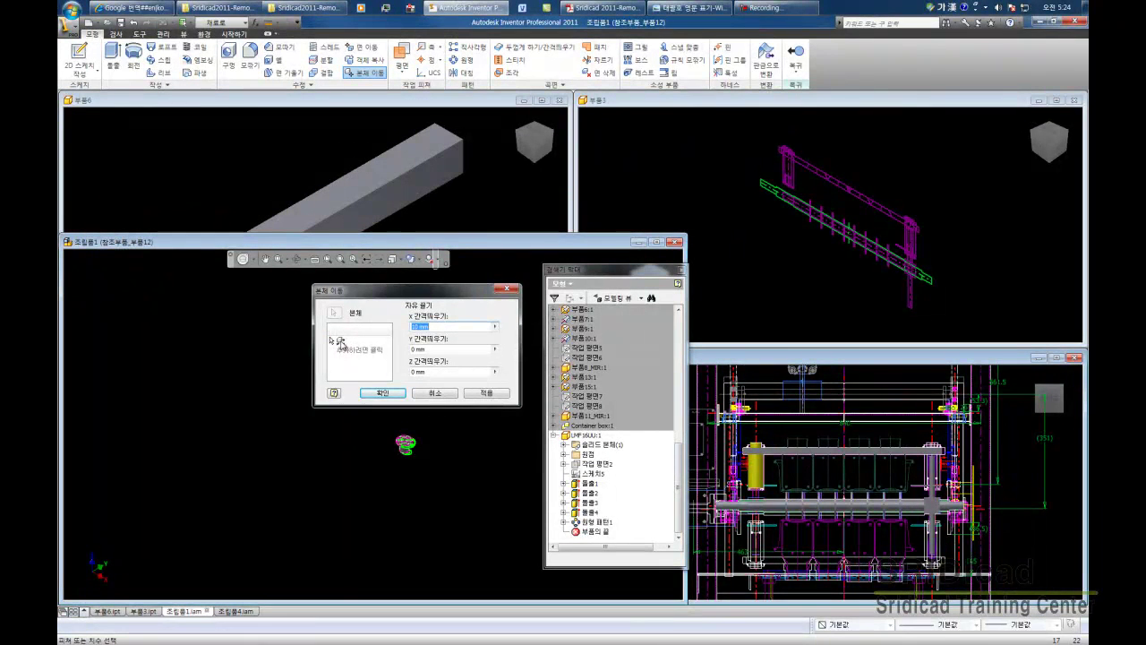
pyautogui.click(340, 342)
pyautogui.click(341, 342)
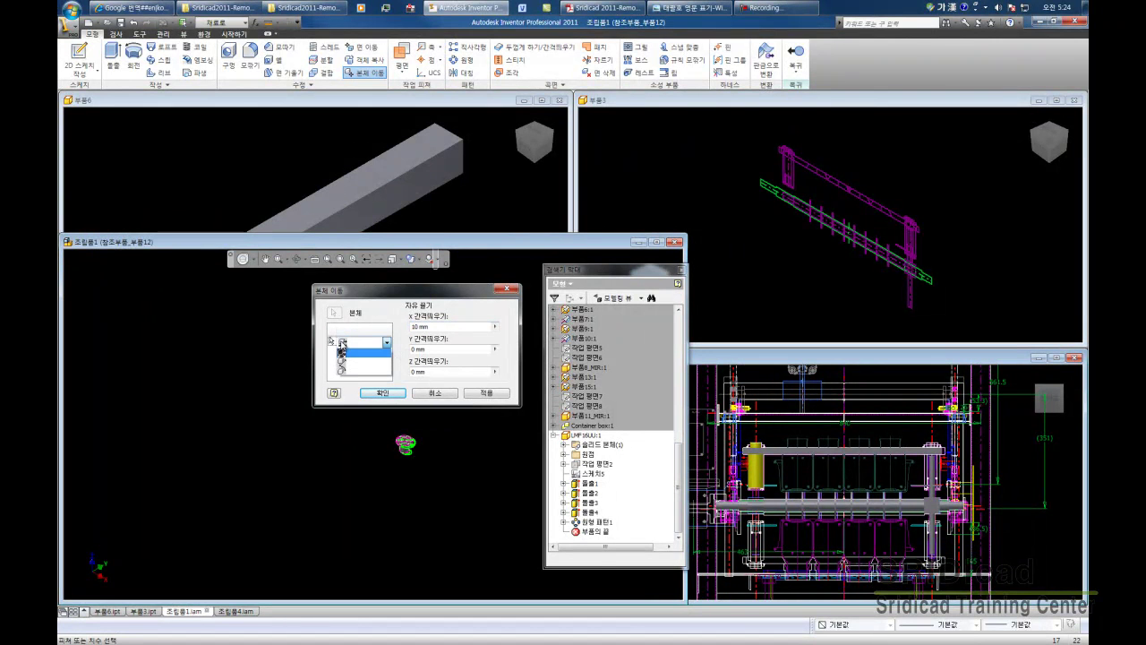
pyautogui.click(341, 368)
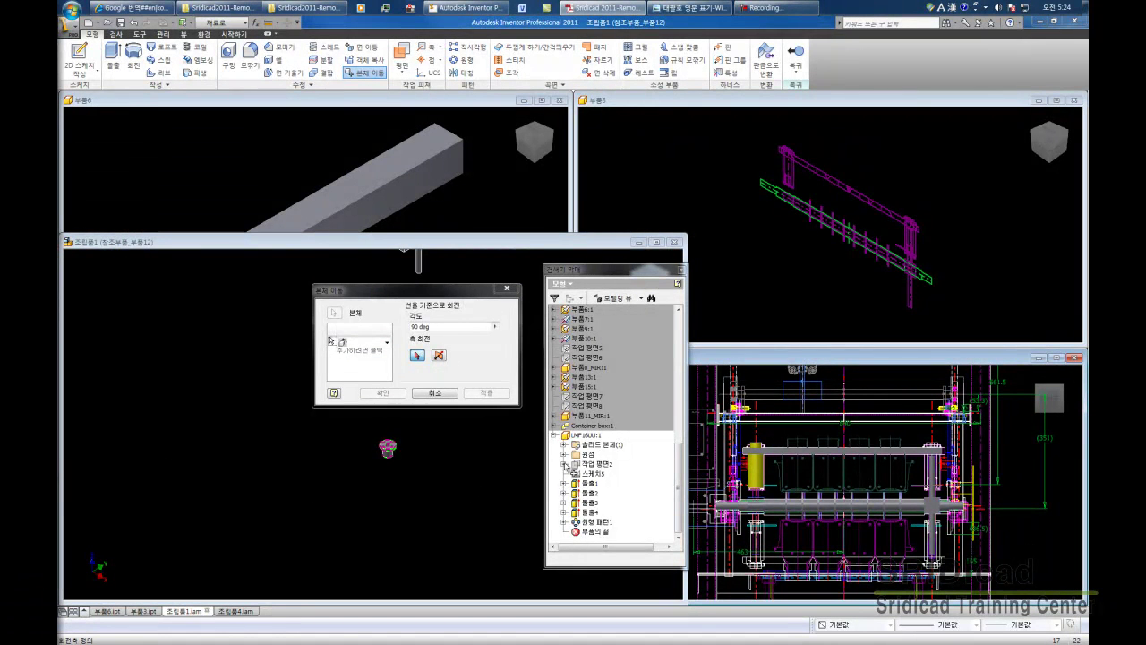
pyautogui.click(564, 453)
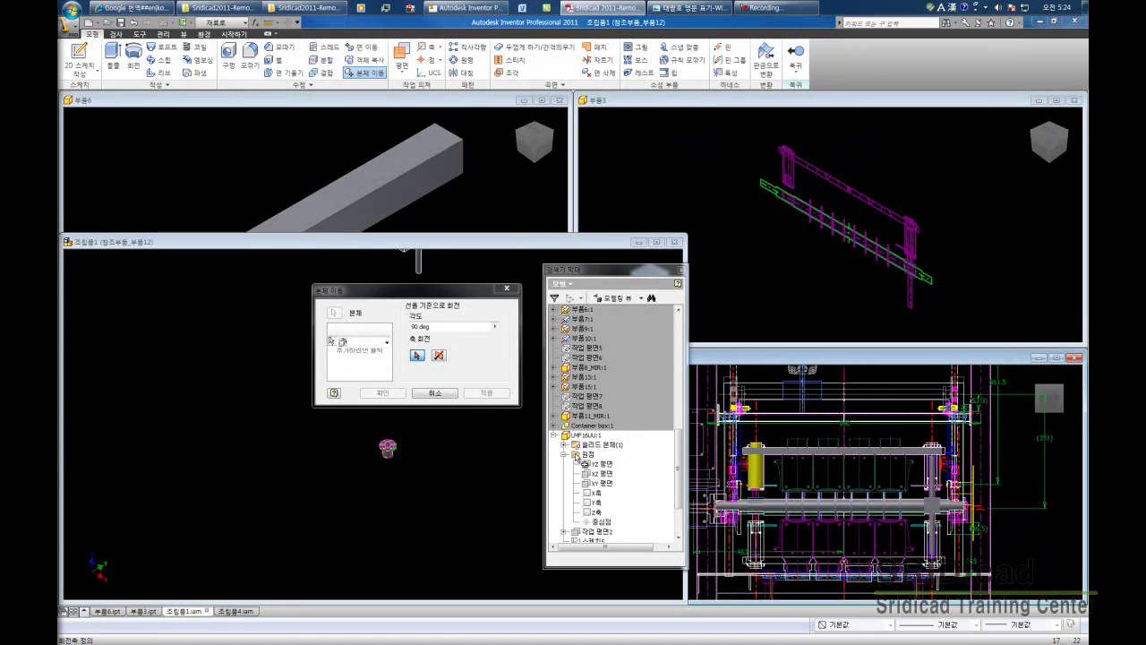
pyautogui.click(593, 492)
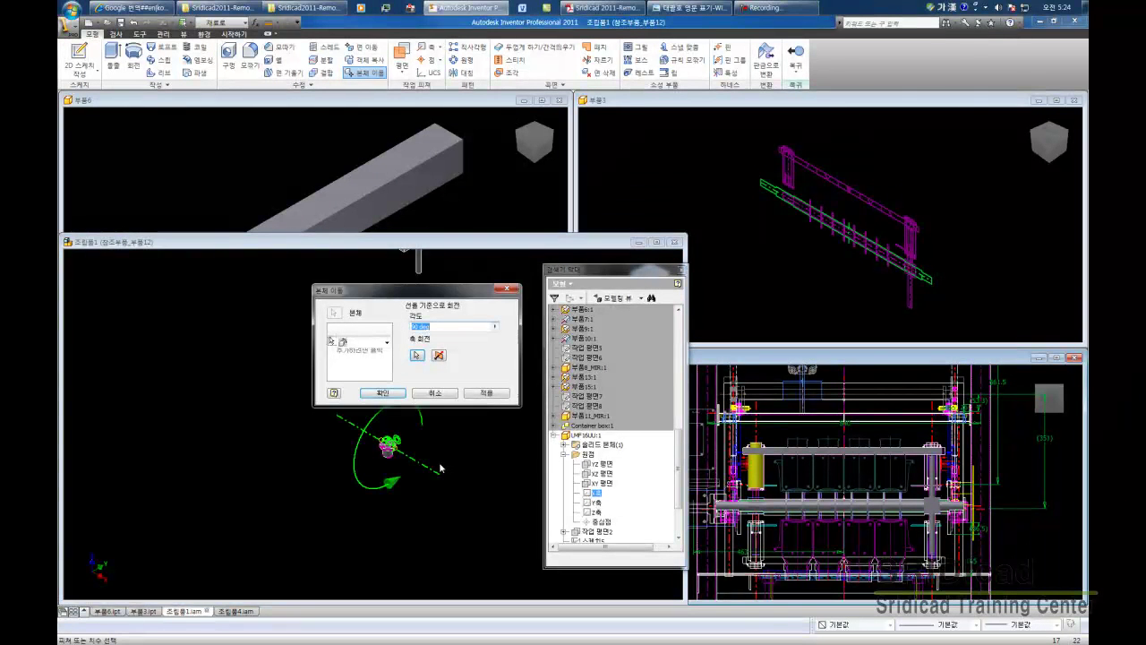
pyautogui.scroll(2, 439, 461)
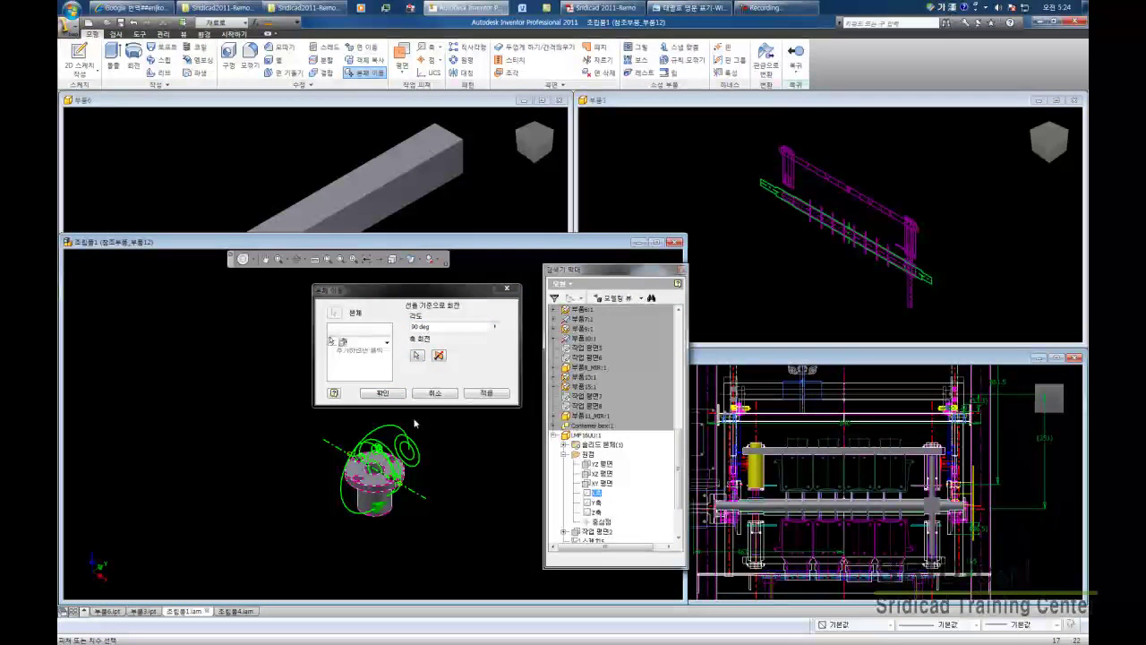
pyautogui.click(344, 350)
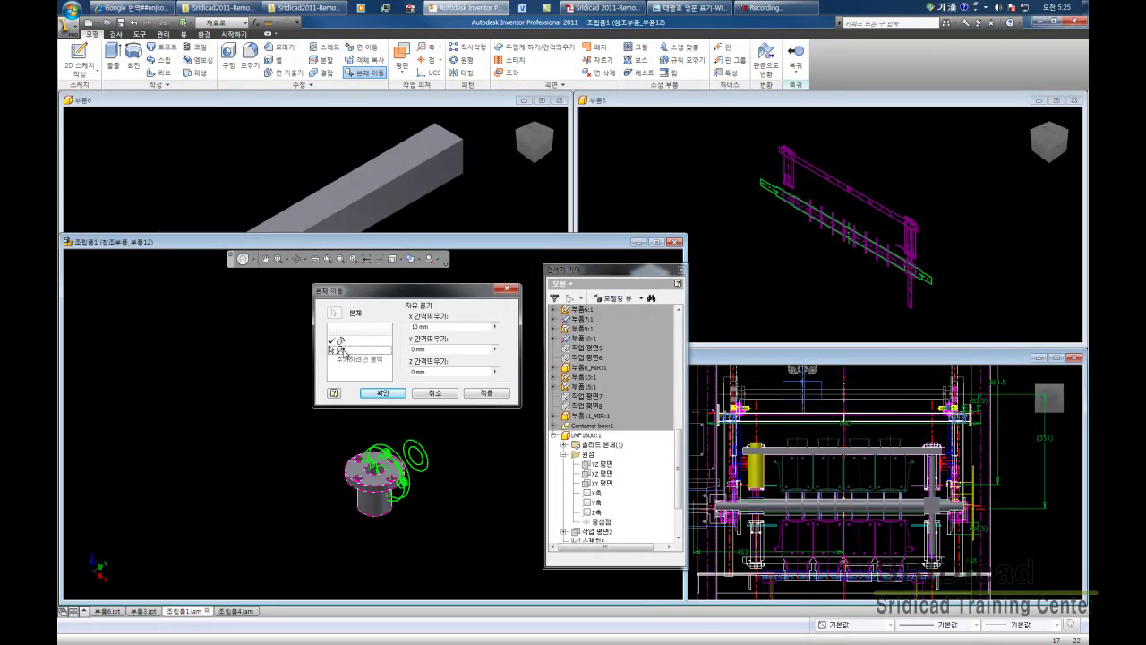
# Add a second Move along Ray operation after the 90 degree rotation
pyautogui.click(341, 351)
pyautogui.click(341, 352)
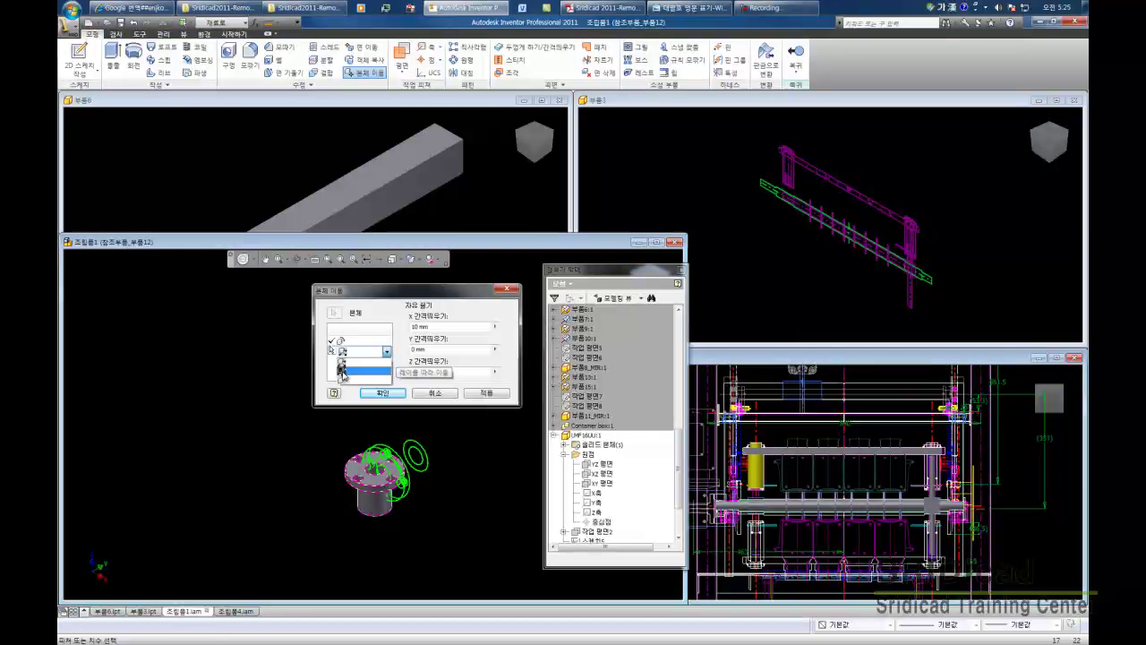
pyautogui.click(341, 370)
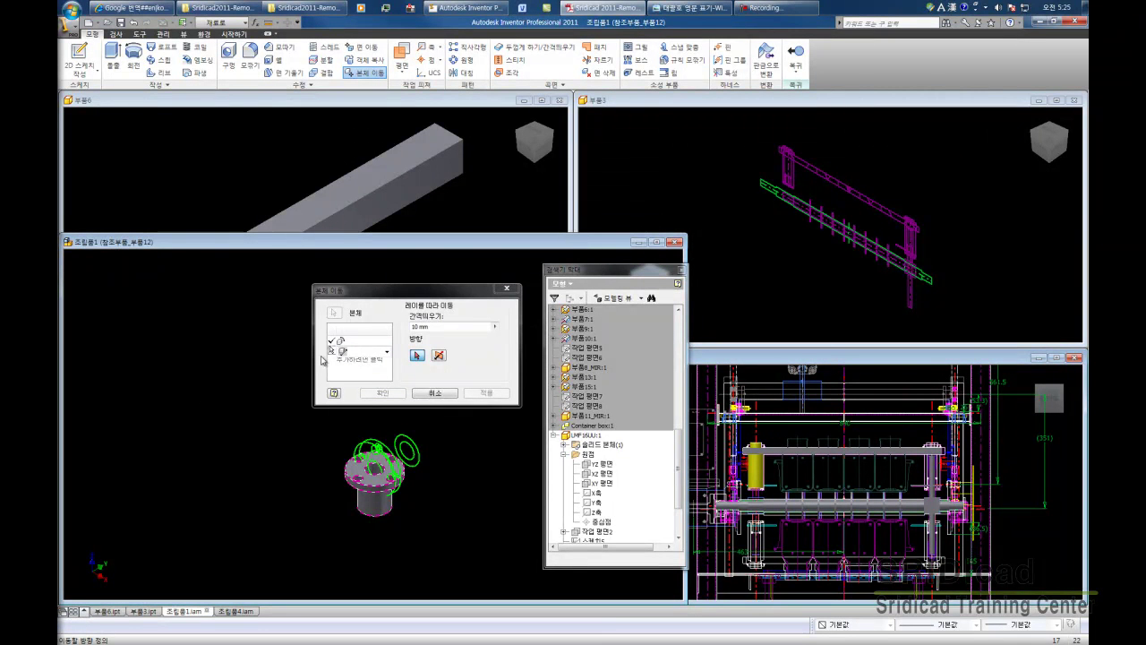
# Measure the along-ray distance from the bushing's top face, giving 10 mm
pyautogui.click(495, 328)
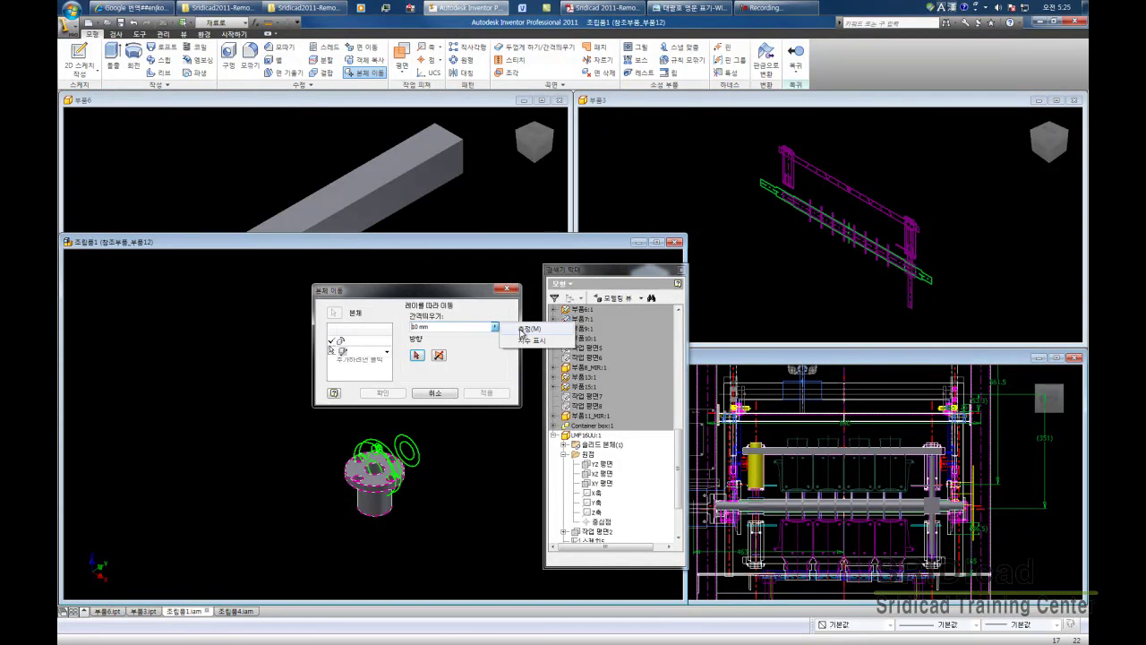
pyautogui.click(526, 329)
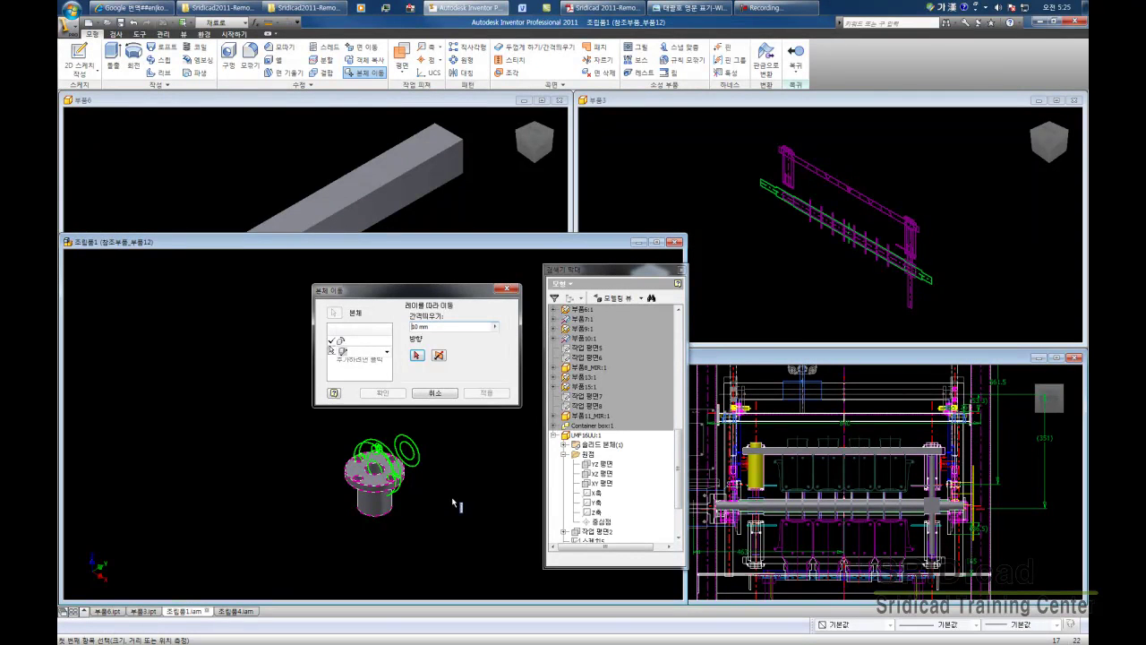
pyautogui.keyDown('shift'); pyautogui.moveTo(435, 511); pyautogui.dragTo(417, 519, button='middle'); pyautogui.keyUp('shift')
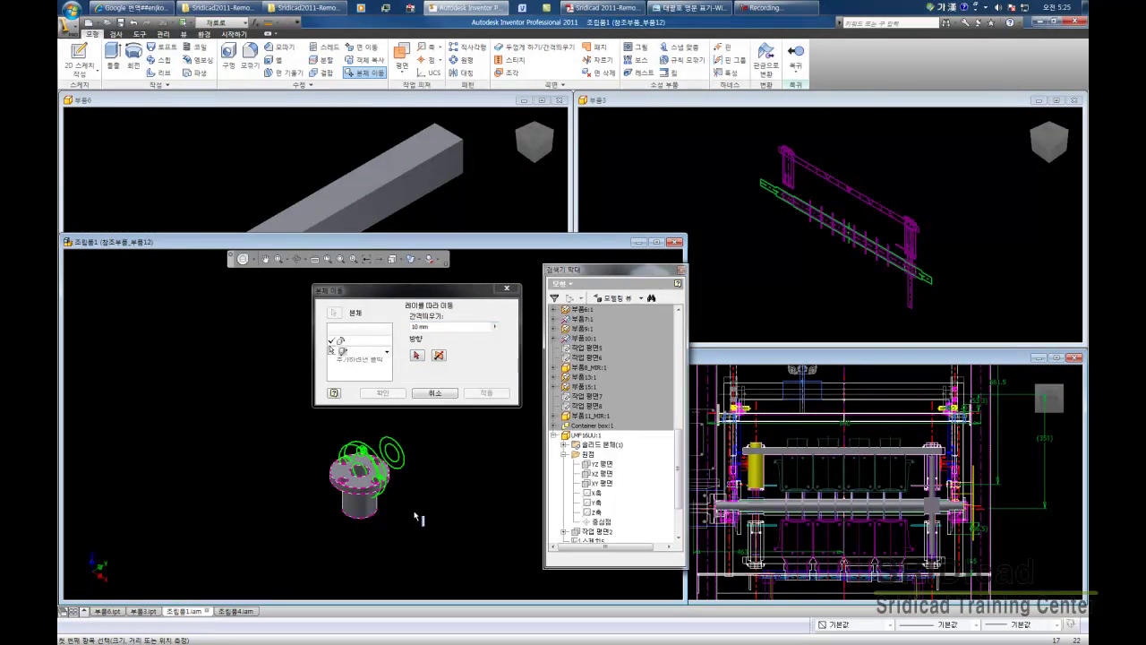
pyautogui.moveTo(416, 518); pyautogui.dragTo(394, 531, button='middle')
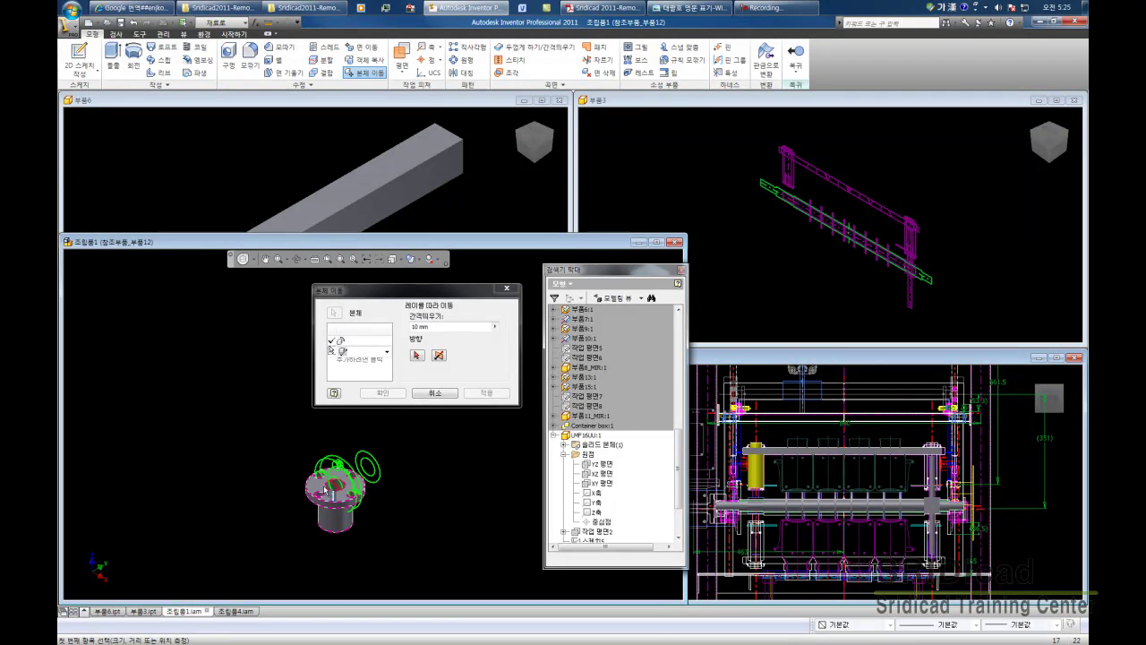
pyautogui.click(318, 488)
pyautogui.click(318, 488)
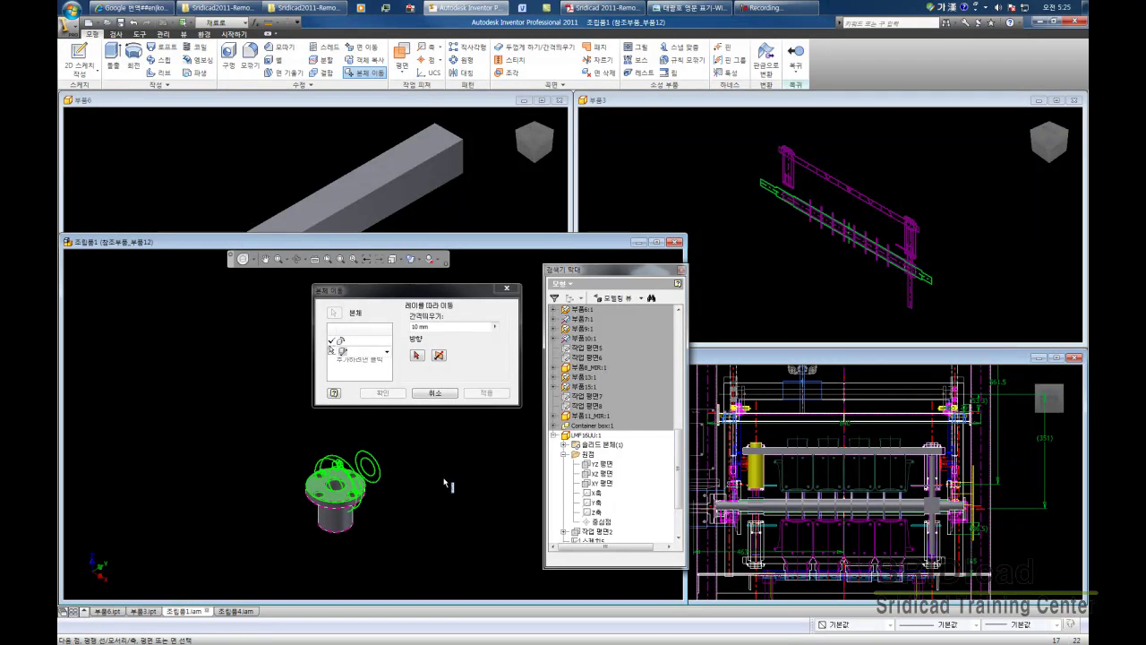
pyautogui.scroll(-2, 447, 484)
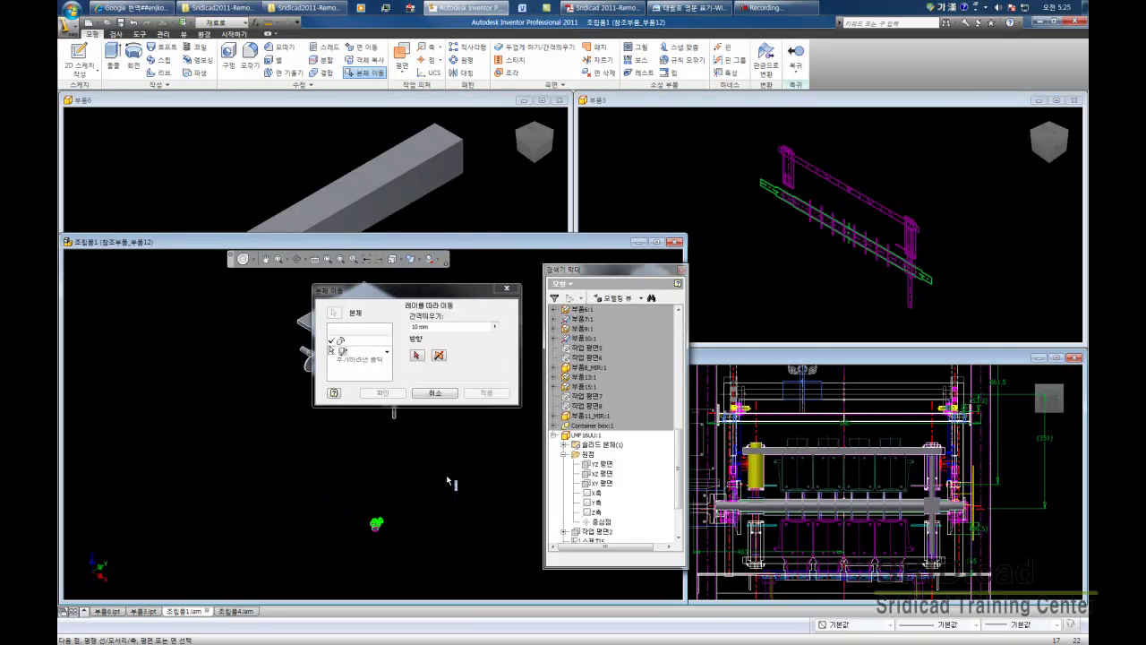
pyautogui.moveTo(404, 290); pyautogui.dragTo(519, 283)
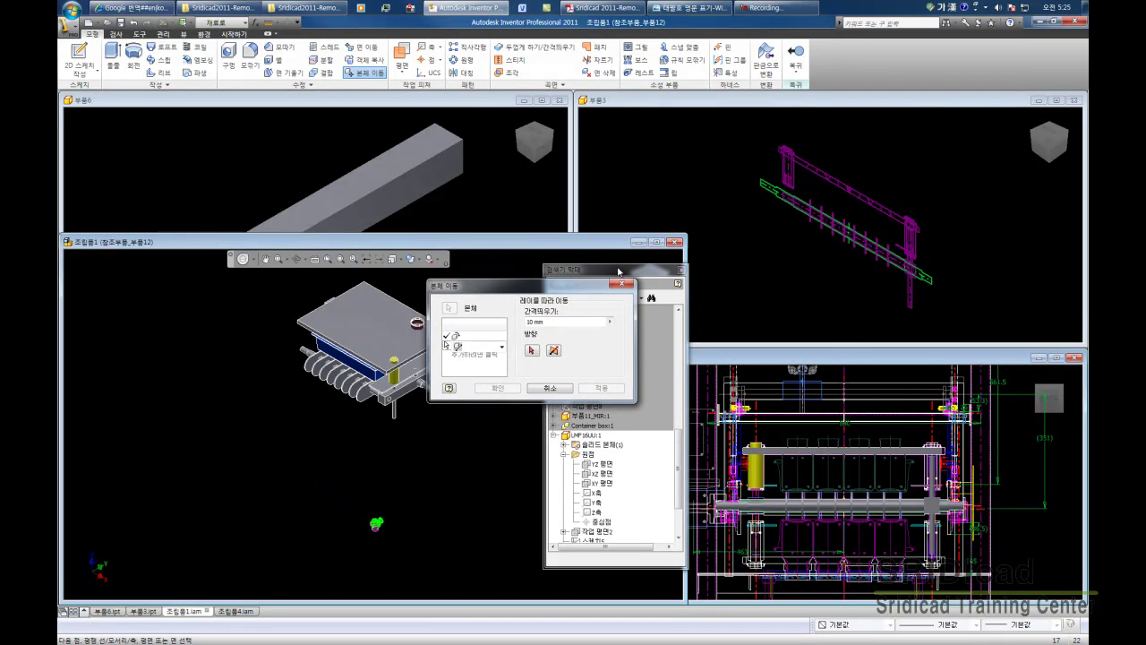
# Orbit to a side view and set the ray direction along the yellow guide post
pyautogui.moveTo(618, 272); pyautogui.dragTo(761, 270)
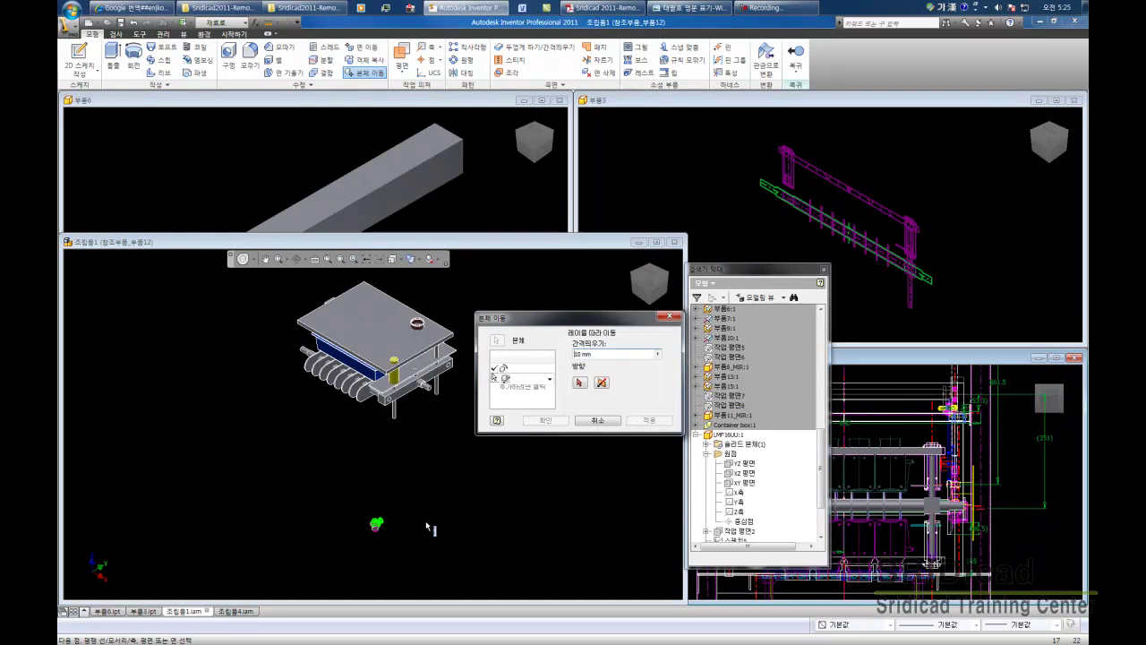
pyautogui.scroll(2, 443, 474)
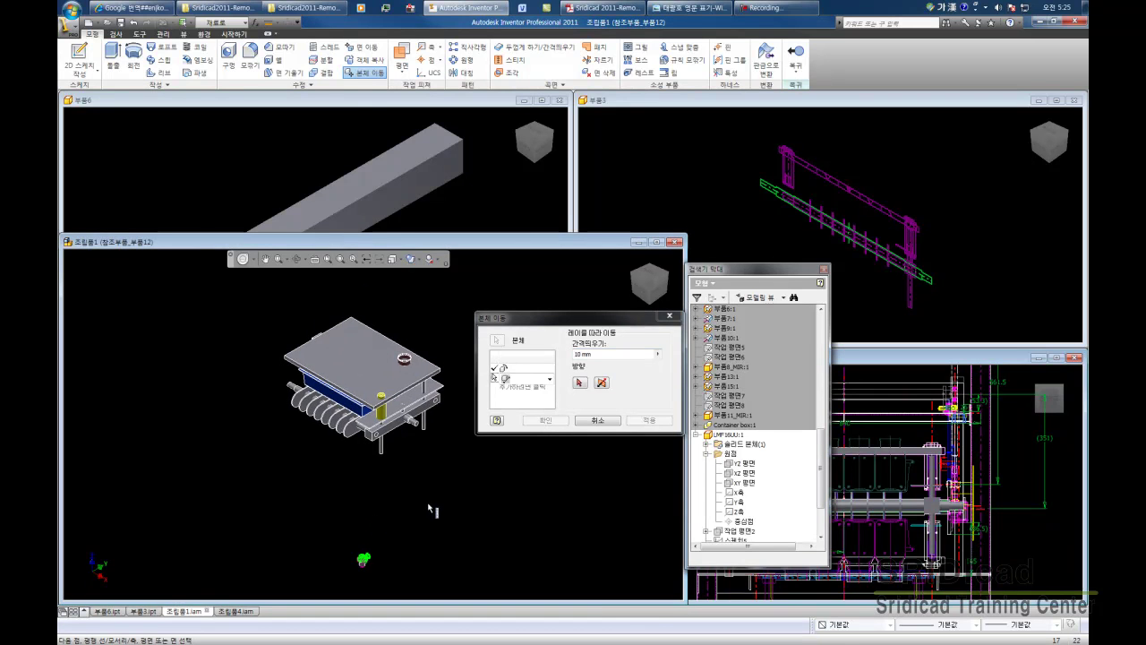
pyautogui.scroll(2, 388, 439)
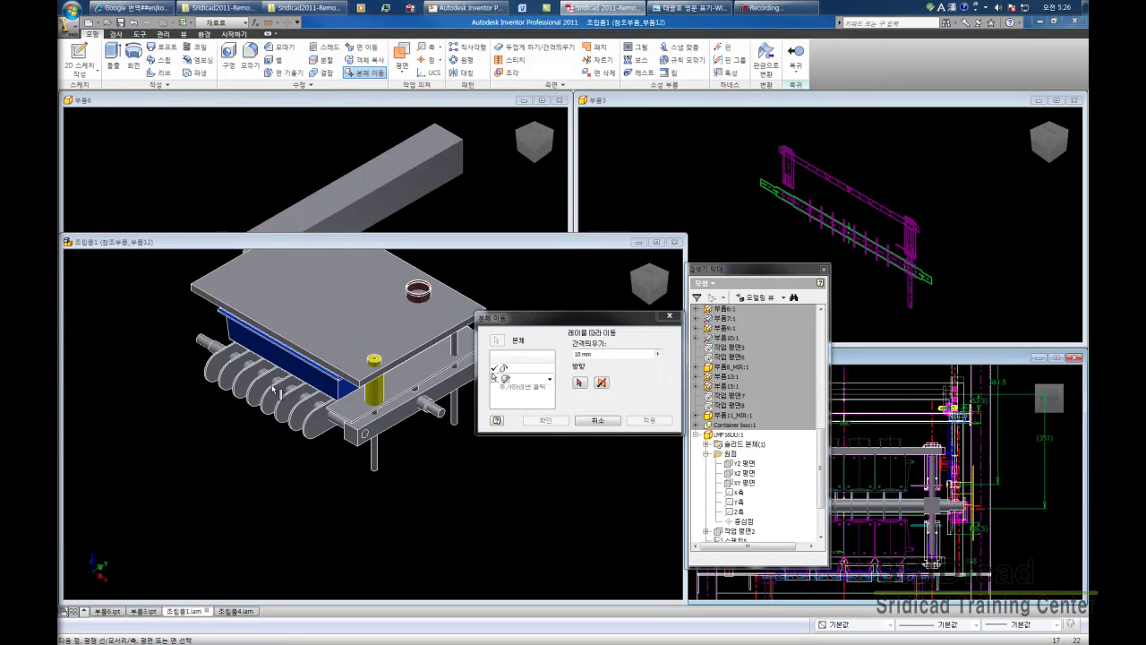
pyautogui.press('F4')
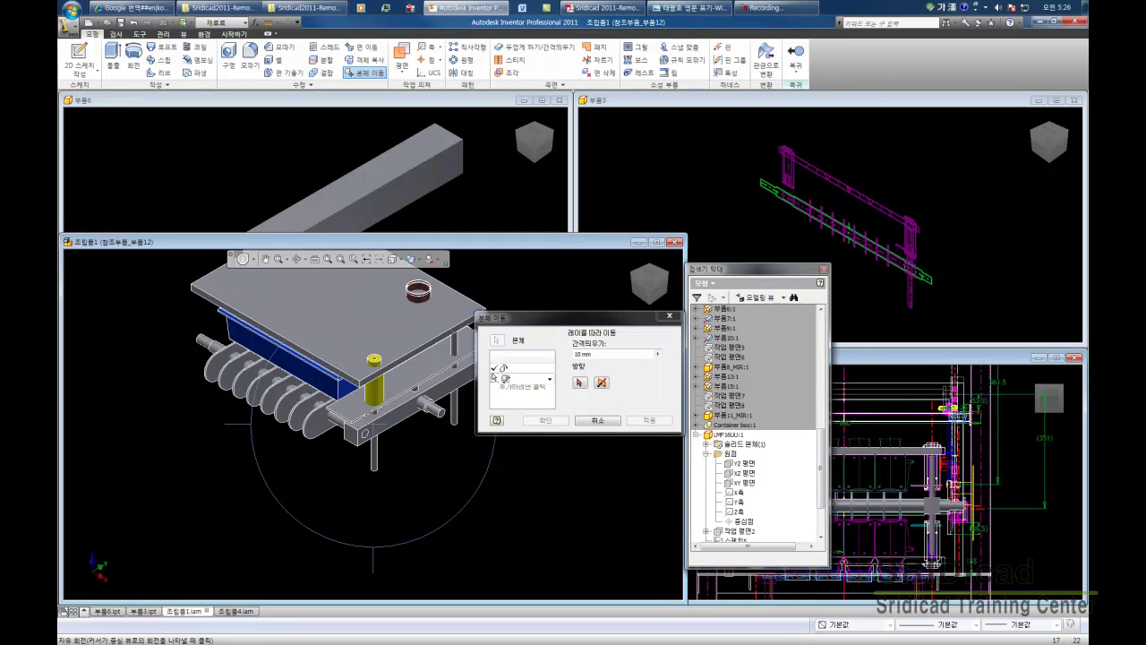
pyautogui.moveTo(379, 428)
pyautogui.mouseDown()
pyautogui.moveTo(373, 374)
pyautogui.moveTo(371, 405)
pyautogui.mouseUp()
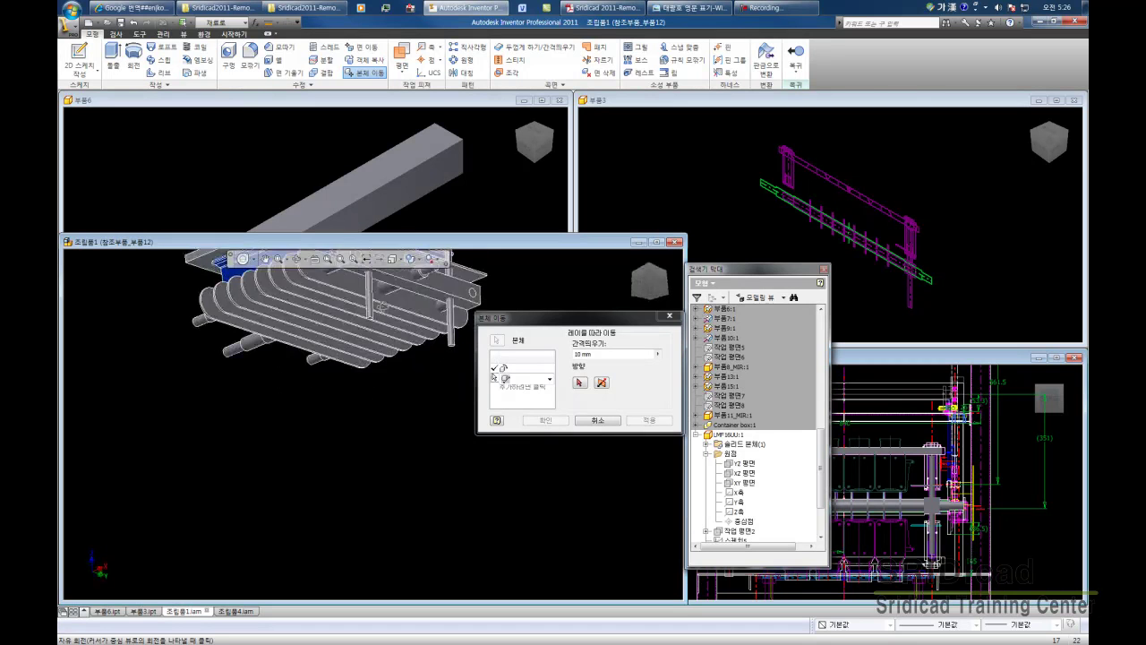
pyautogui.scroll(5, 372, 405)
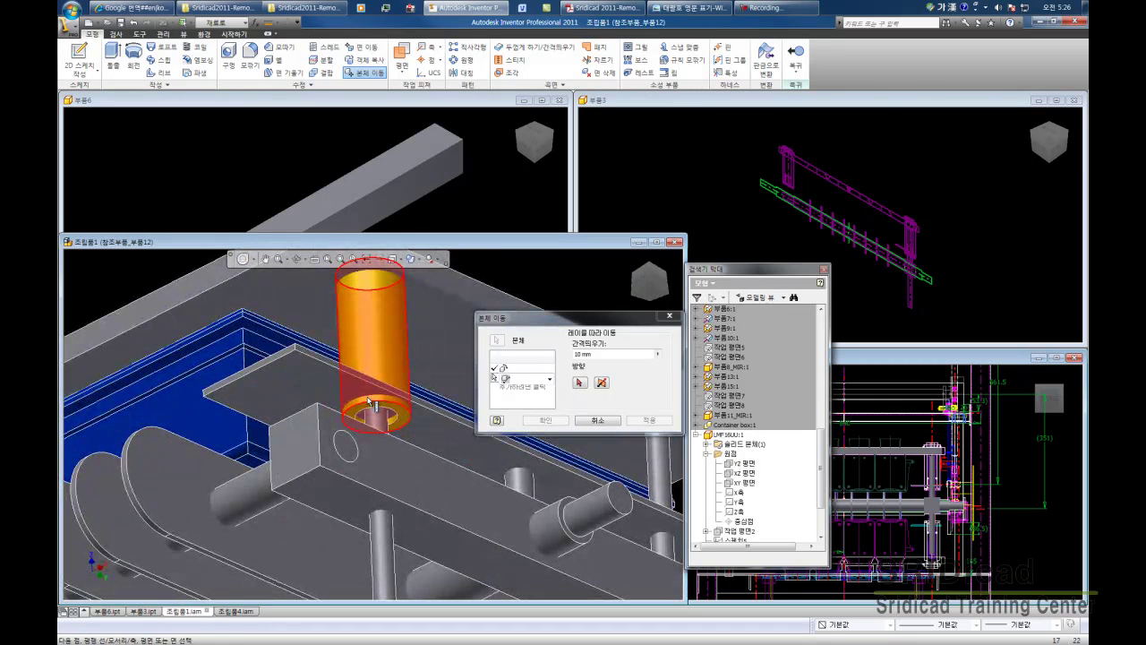
pyautogui.click(369, 405)
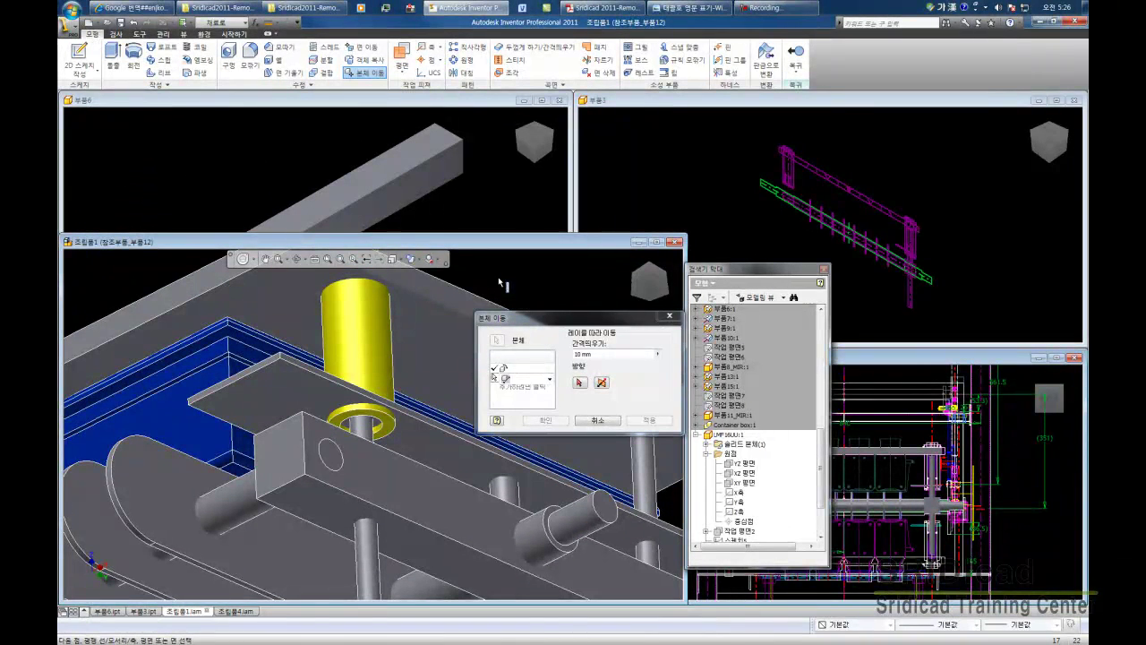
# Measure the move distance from a model face and select the value
pyautogui.scroll(-2, 402, 482)
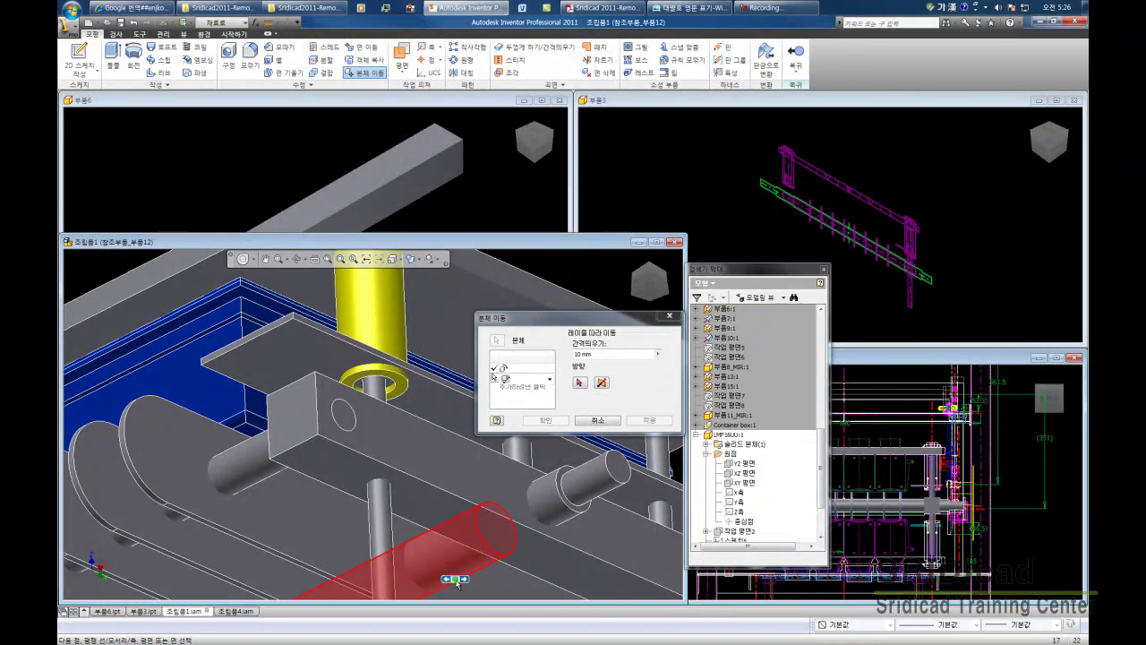
pyautogui.click(437, 448)
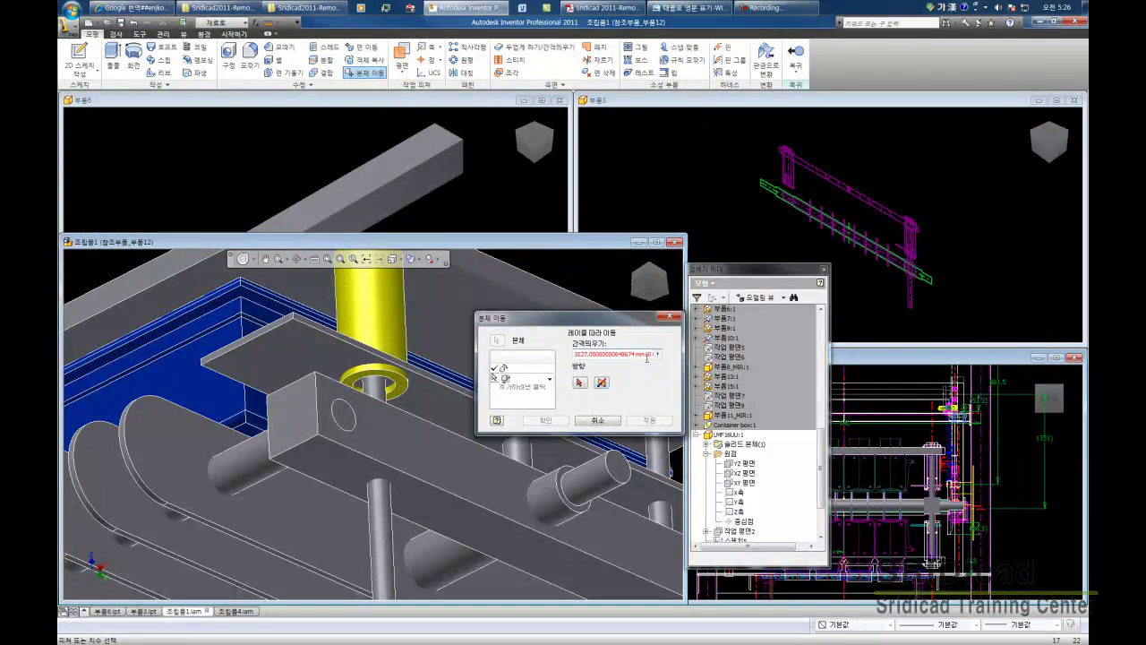
pyautogui.tripleClick(575, 354)
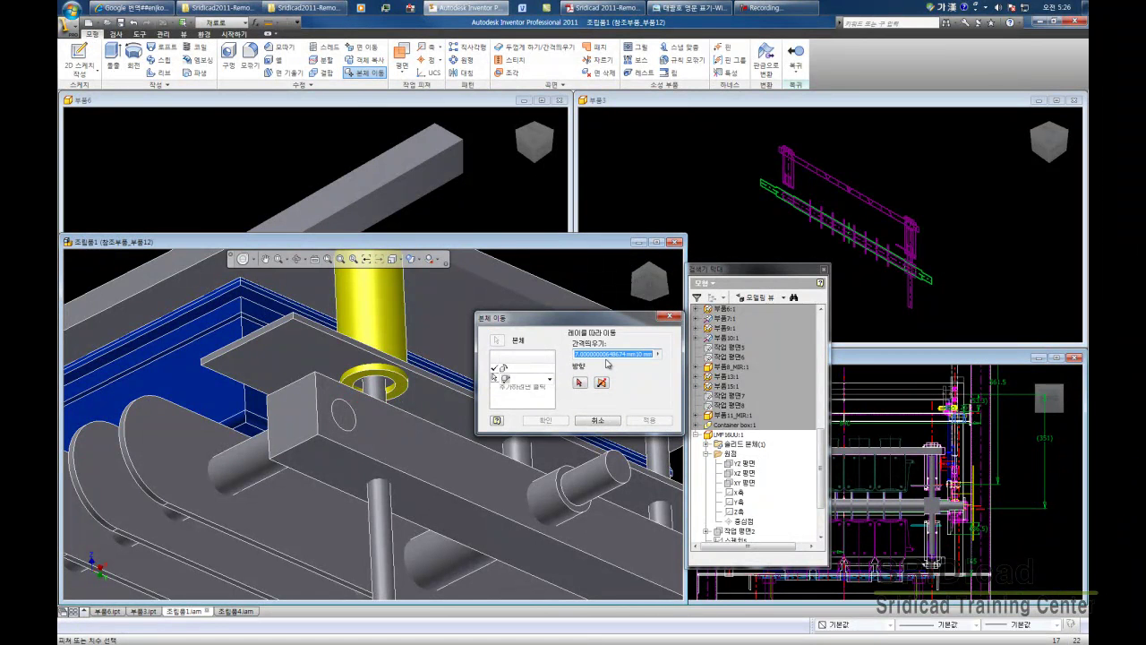
pyautogui.moveTo(616, 353)
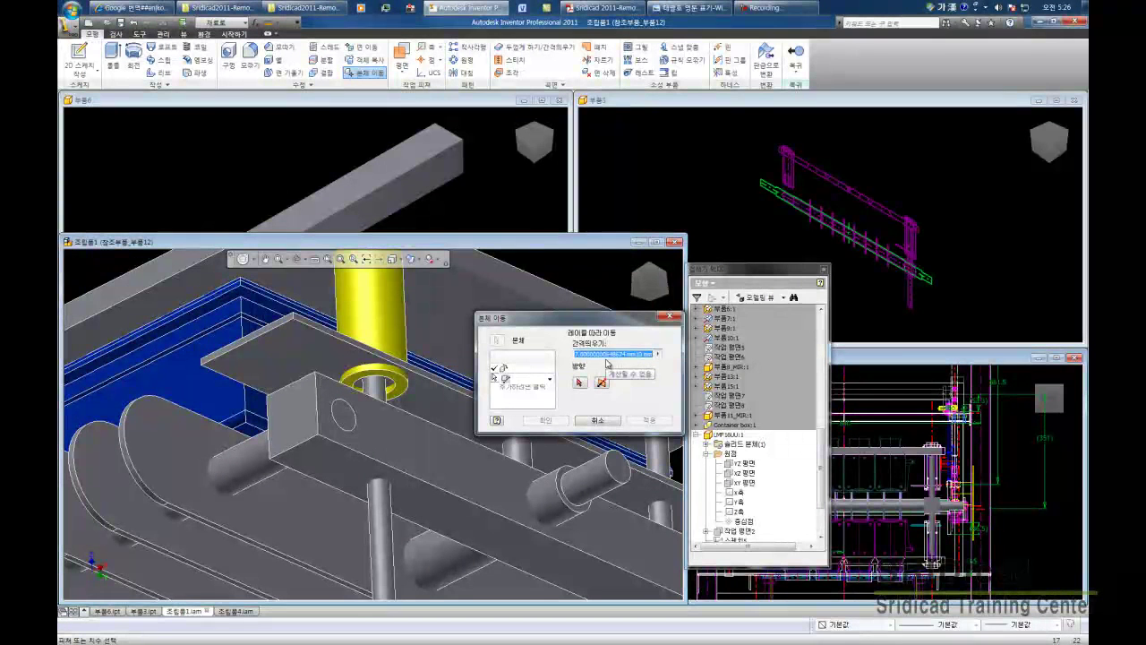
# Set the along-ray distance to 1024, pick its direction, and add a rotation step
pyautogui.write('1024')
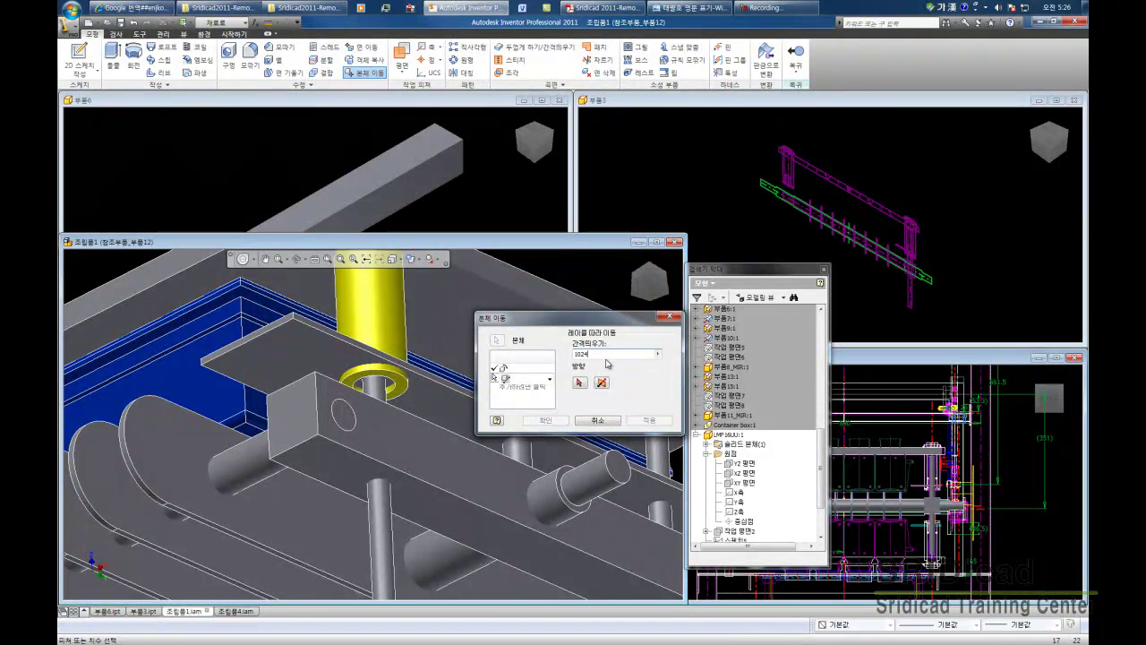
pyautogui.click(580, 382)
pyautogui.scroll(3, 422, 461)
pyautogui.scroll(3, 422, 461)
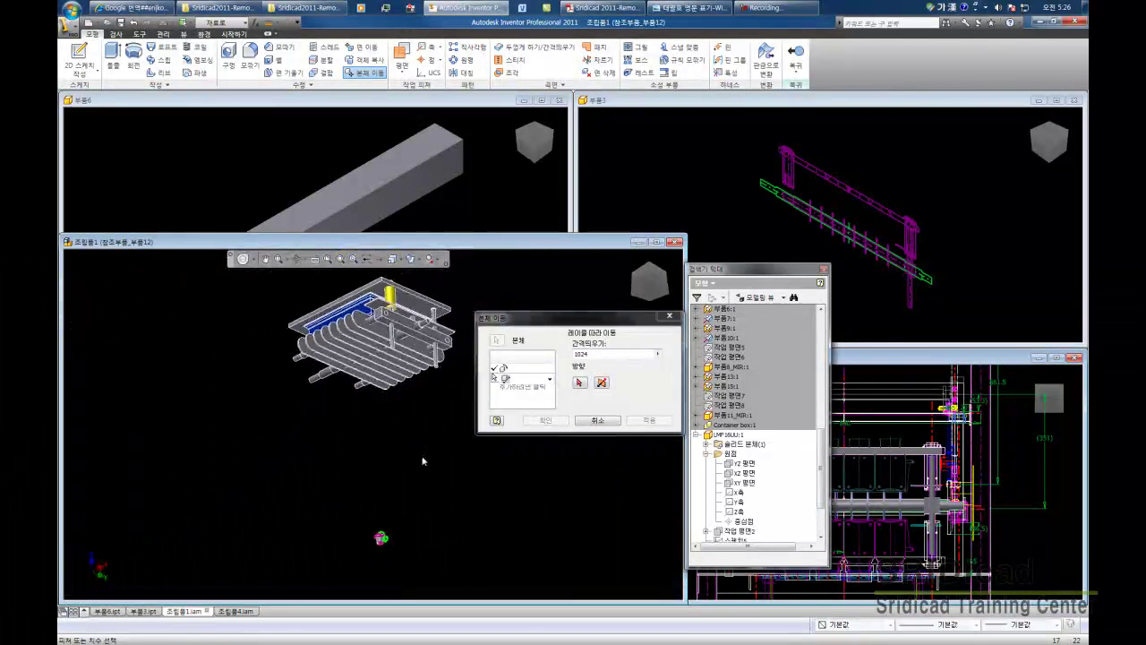
pyautogui.click(503, 368)
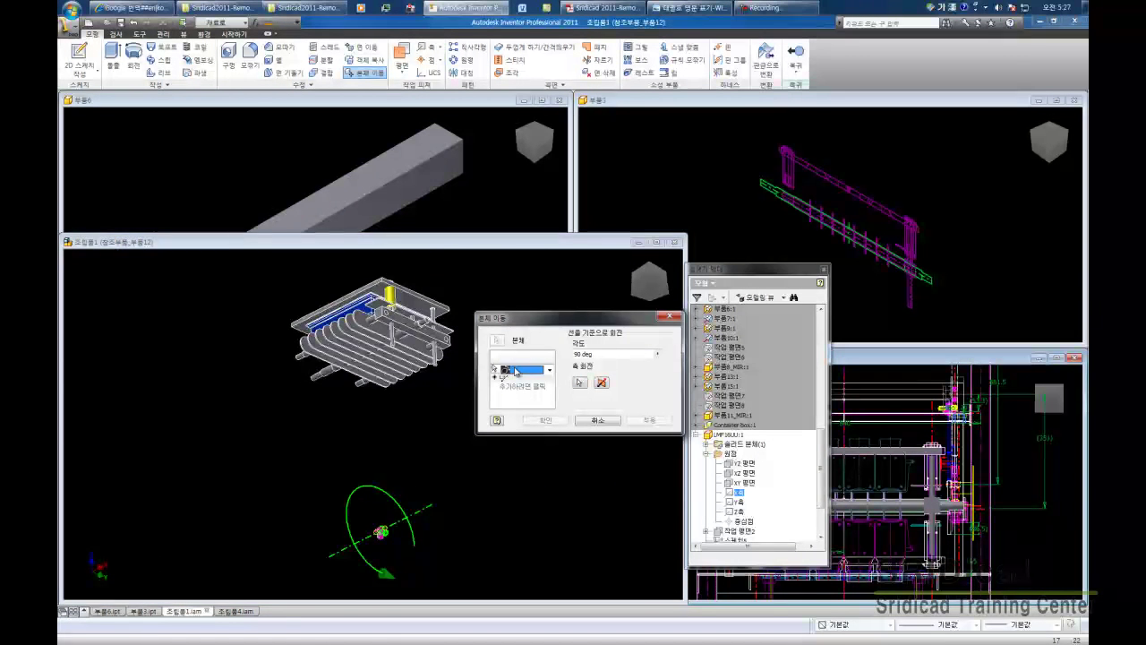
# Change the rotation angle from 90 to 180 degrees and add another move step
pyautogui.scroll(-5, 375, 501)
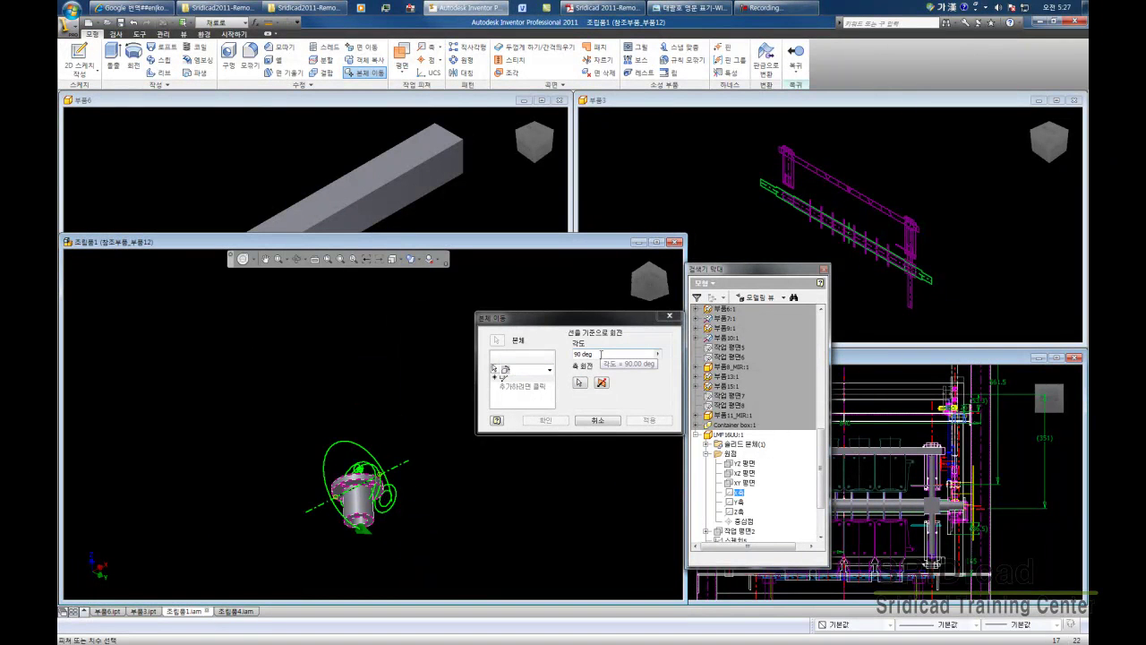
pyautogui.moveTo(601, 355); pyautogui.dragTo(571, 355)
pyautogui.write('180')
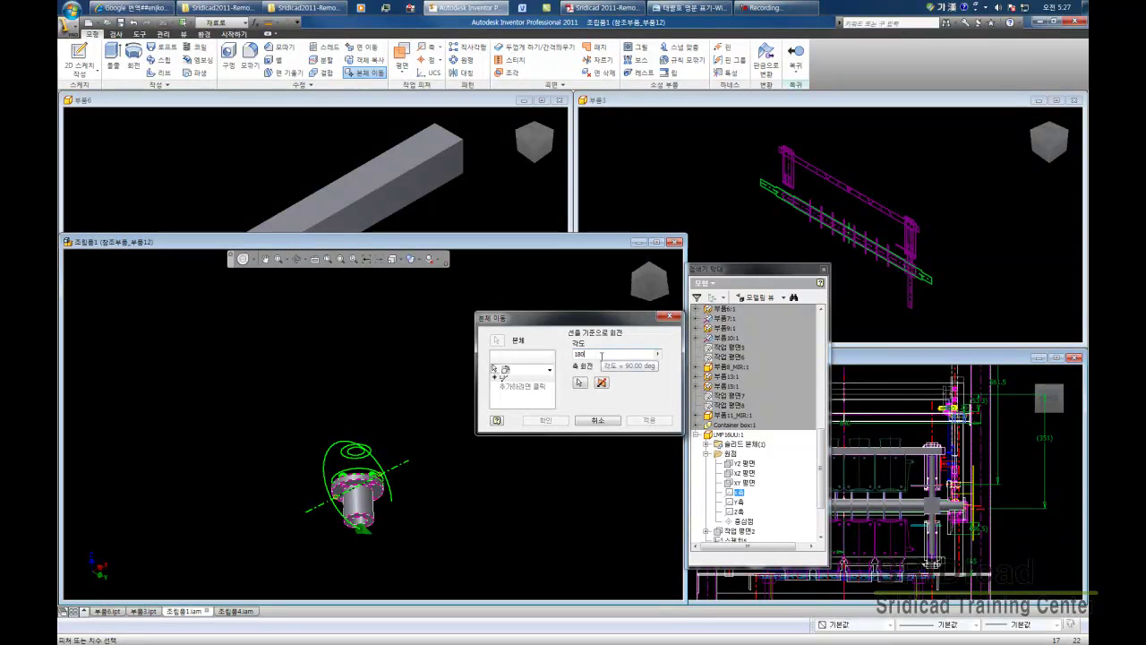
pyautogui.click(529, 385)
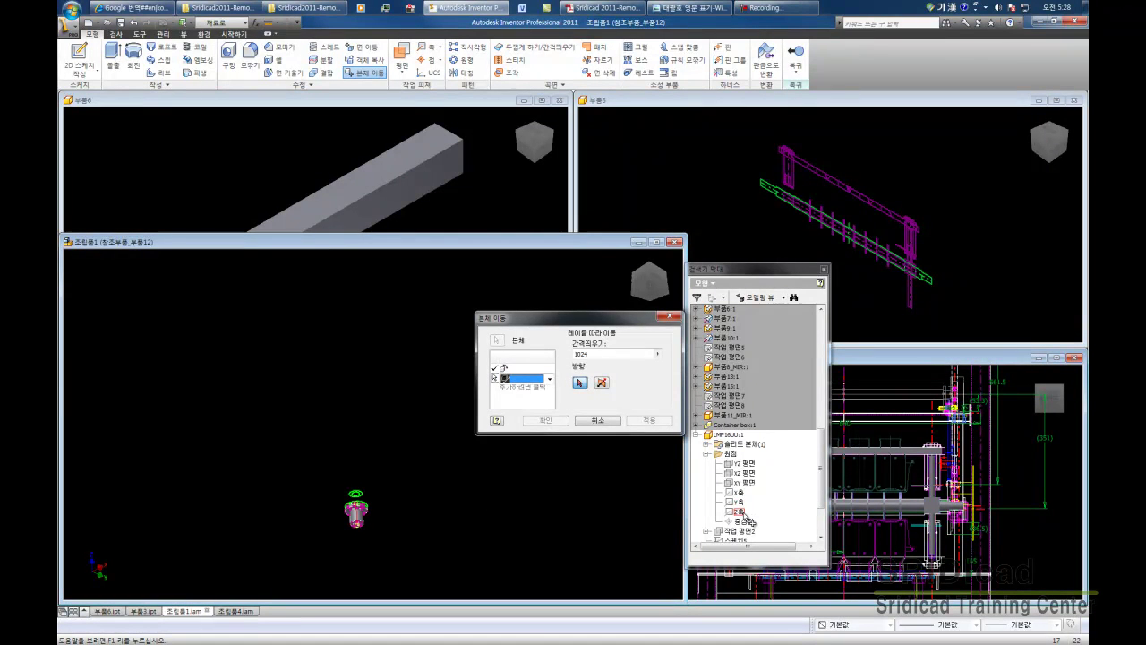
# Direct the along-ray move along the bushing's Z axis and add a free-drag step
pyautogui.click(743, 514)
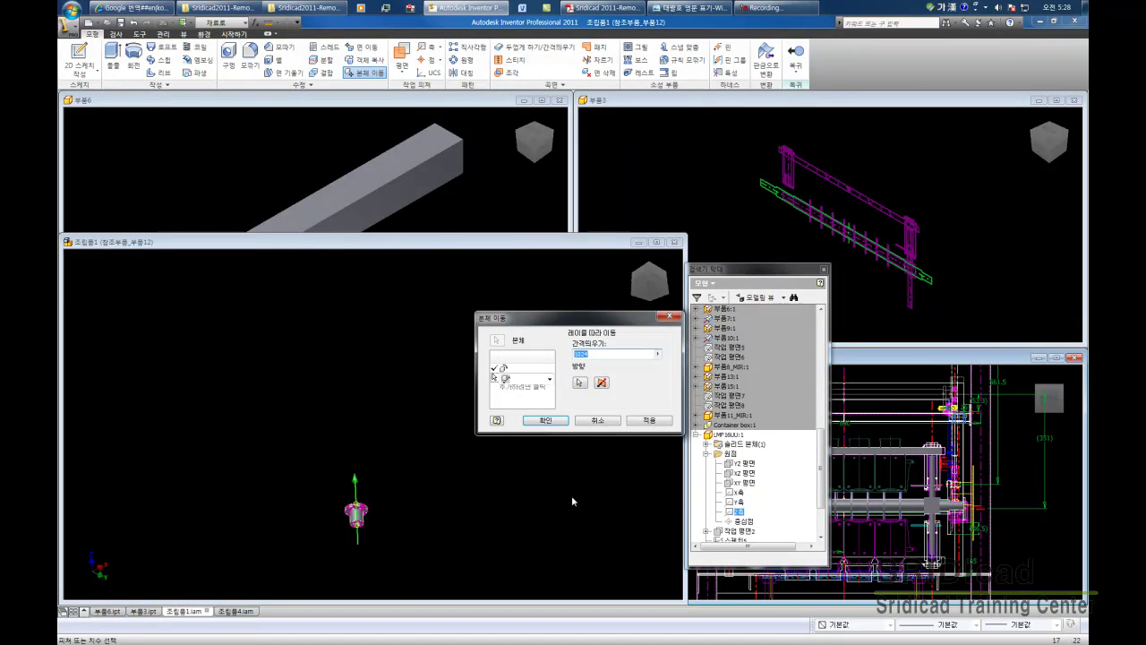
pyautogui.moveTo(391, 512); pyautogui.dragTo(436, 494, button='middle')
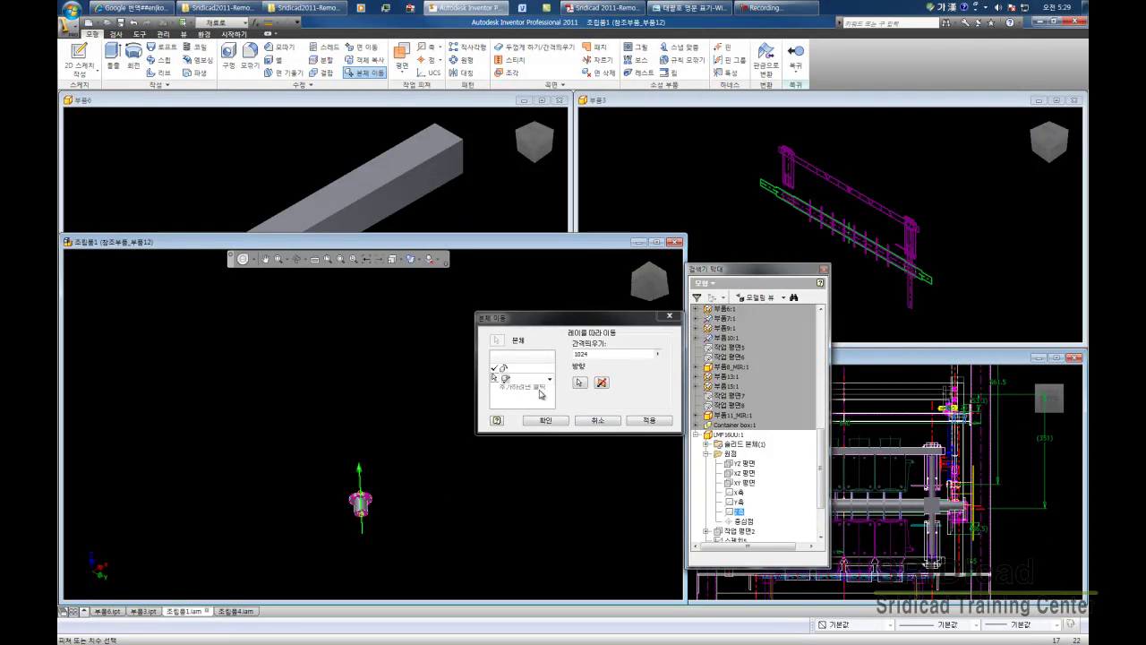
pyautogui.click(532, 390)
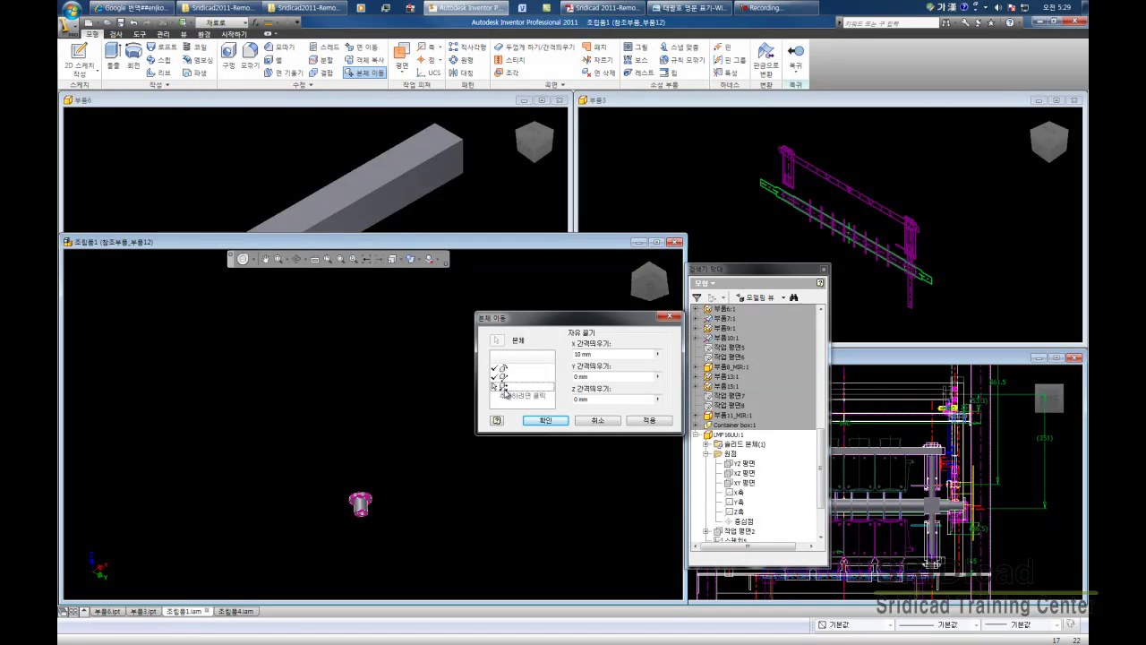
# Make the new step a Move along Ray along the bushing's Y axis, reversed
pyautogui.click(504, 392)
pyautogui.click(504, 393)
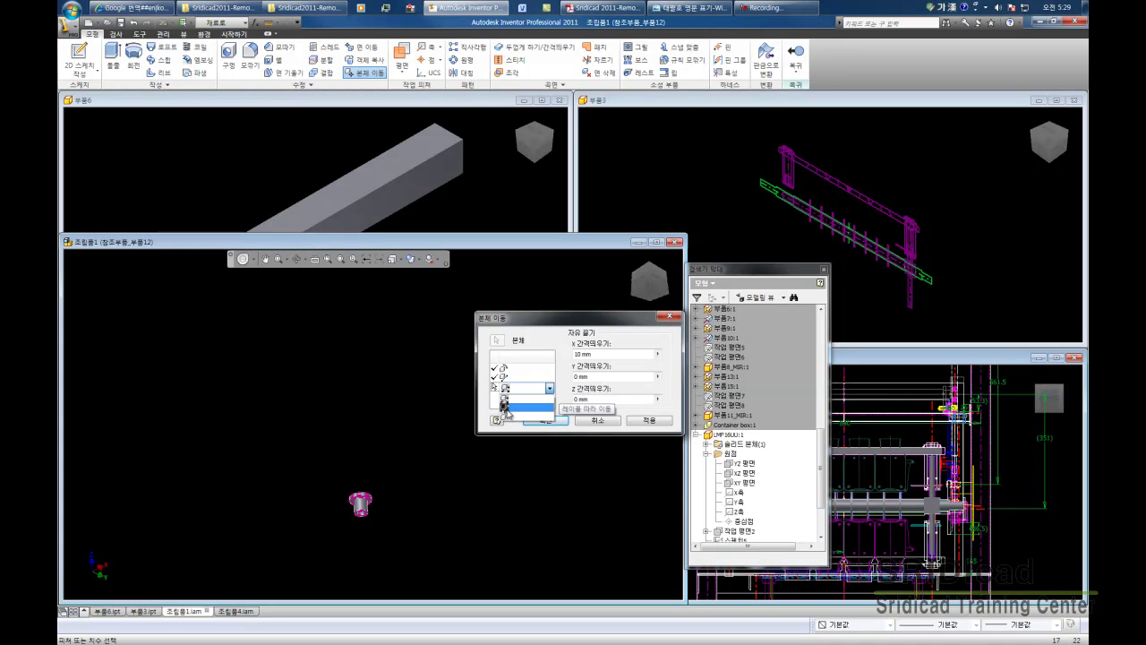
pyautogui.click(506, 410)
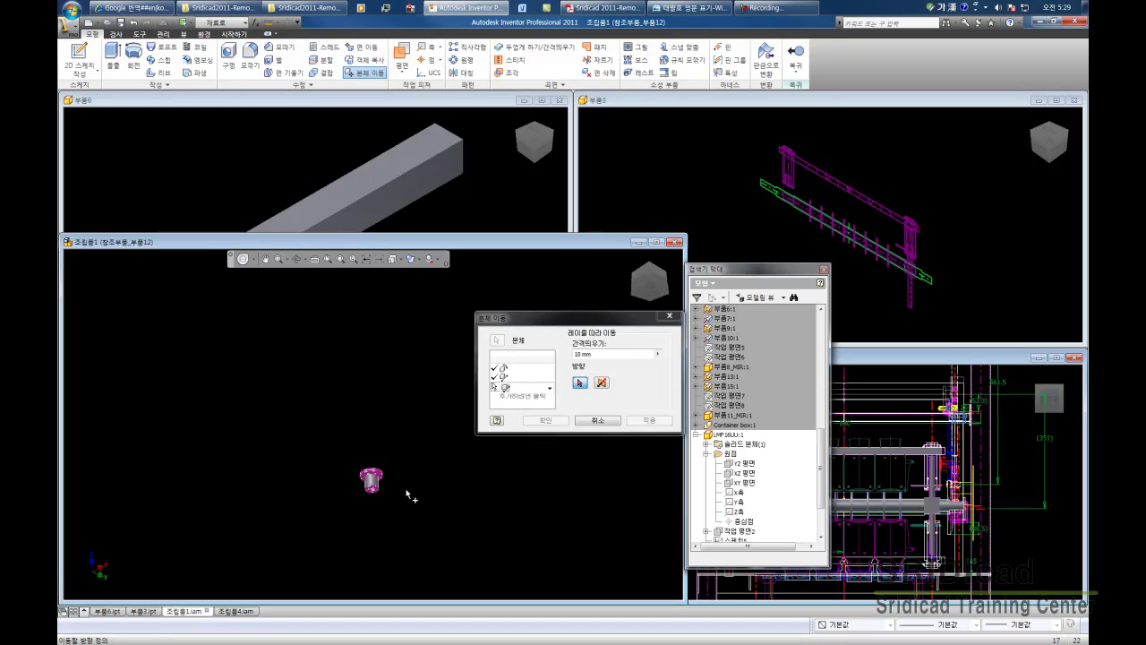
pyautogui.scroll(4, 403, 490)
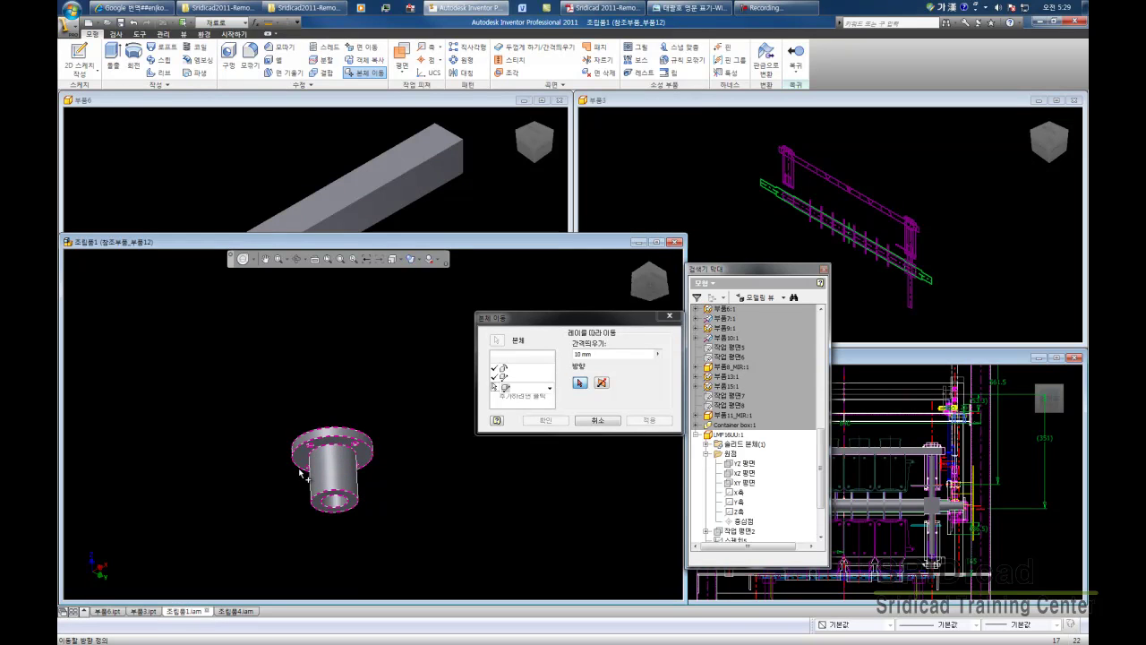
pyautogui.scroll(3, 327, 467)
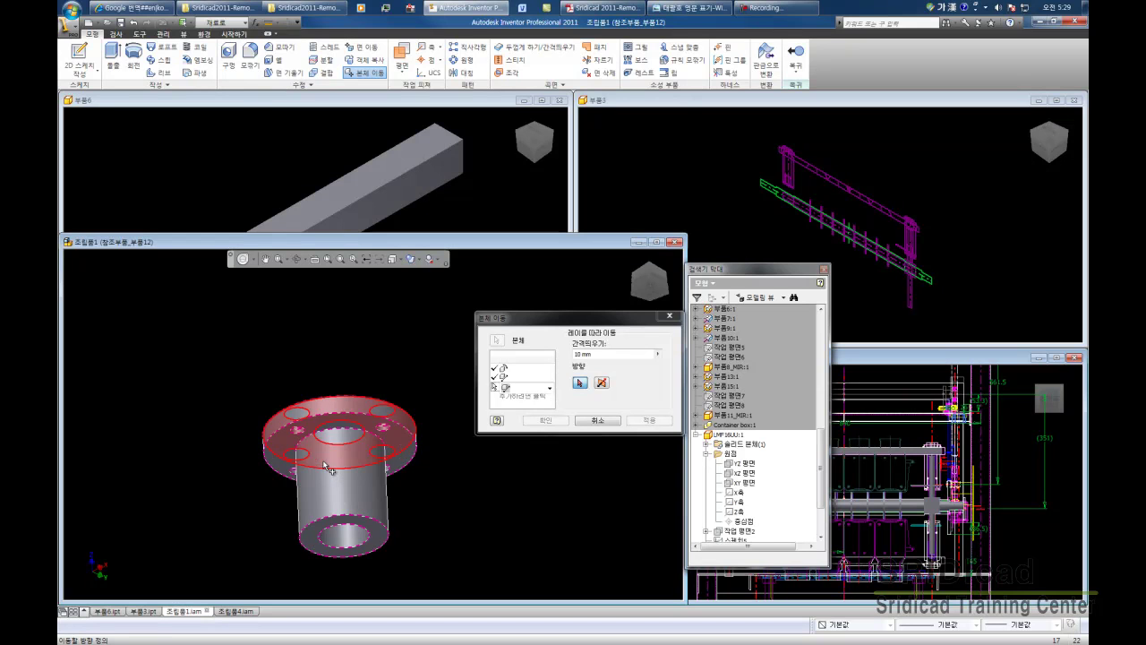
pyautogui.click(326, 466)
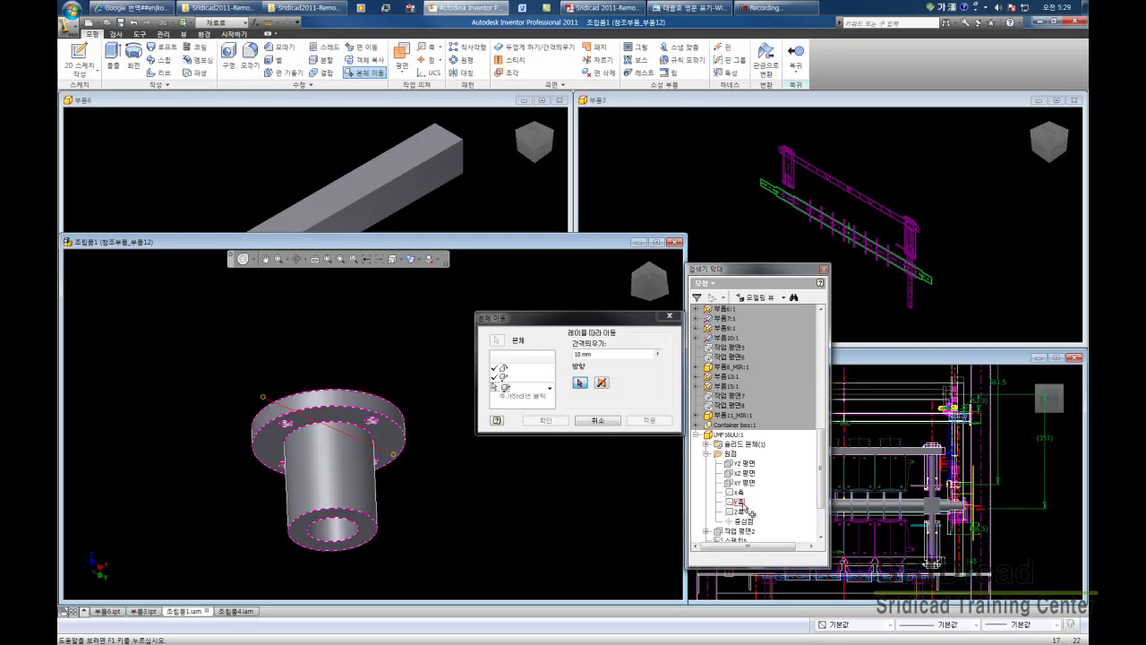
pyautogui.click(744, 506)
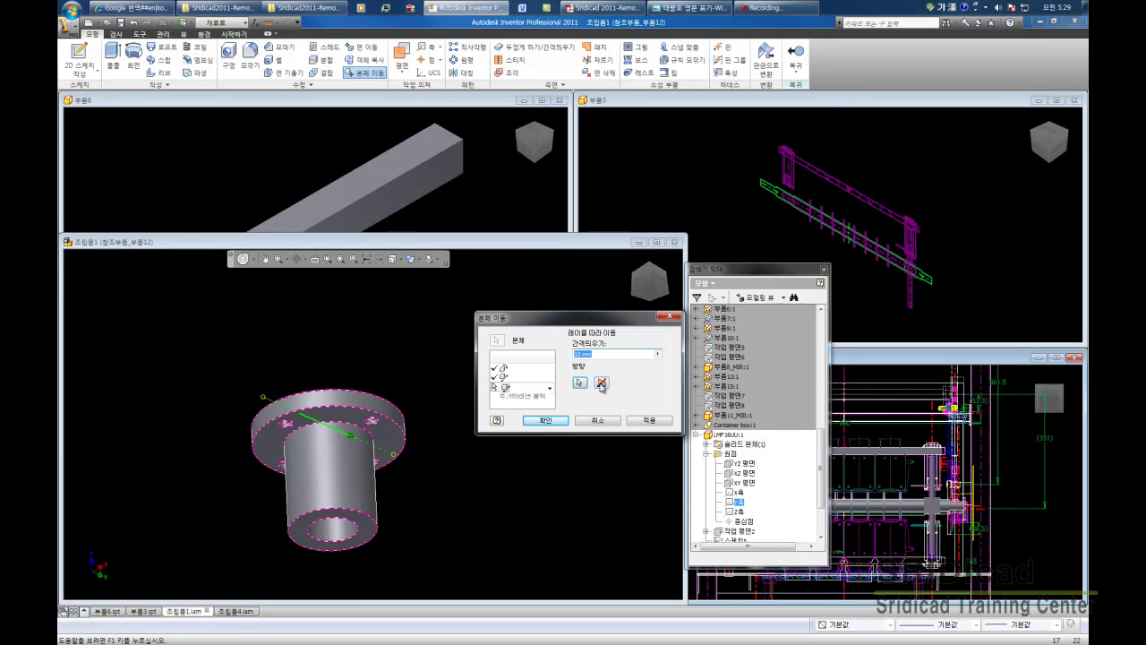
pyautogui.click(602, 383)
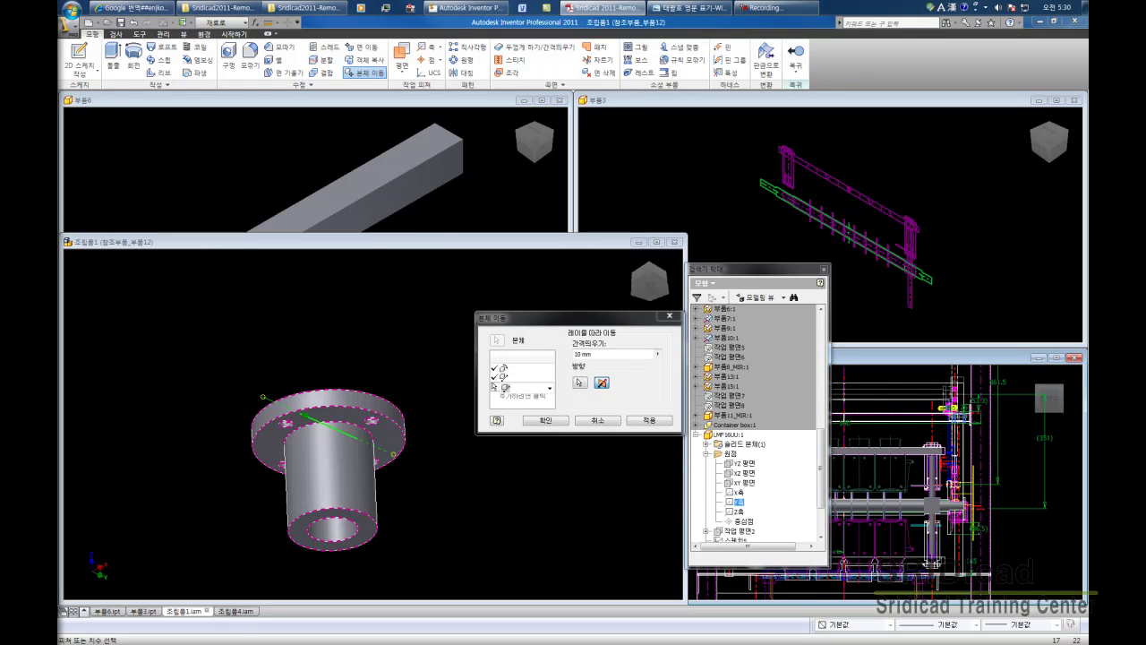
# Set the move distance to 10 mm, preview it, and commit the body move
pyautogui.click(599, 357)
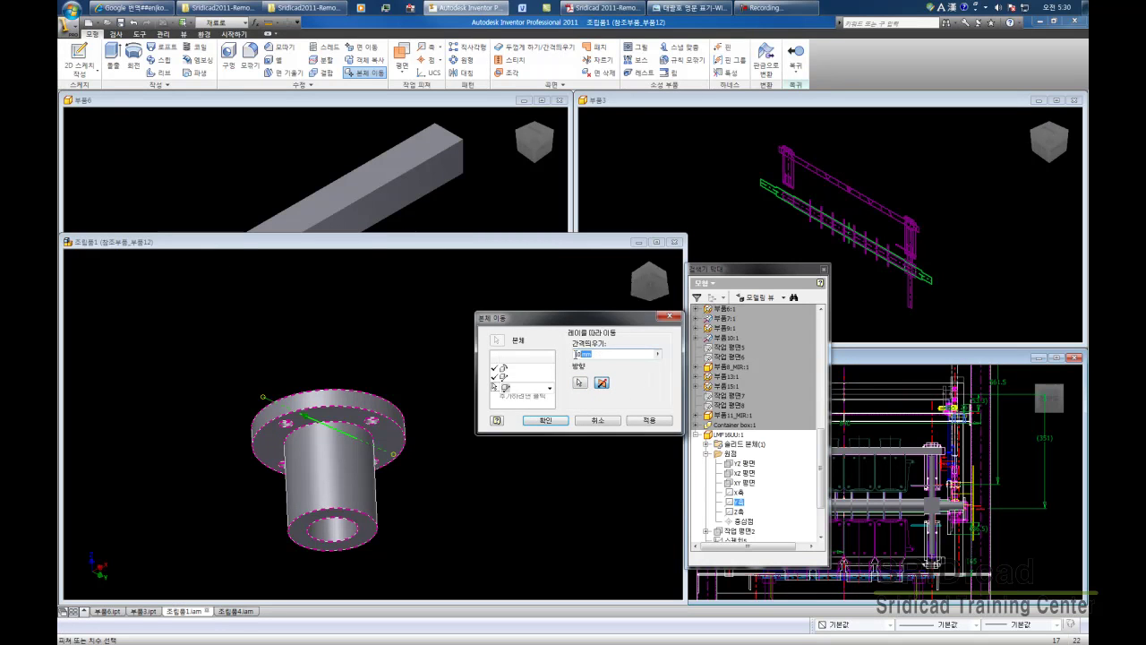
pyautogui.press('Return')
pyautogui.moveTo(604, 321); pyautogui.dragTo(597, 320)
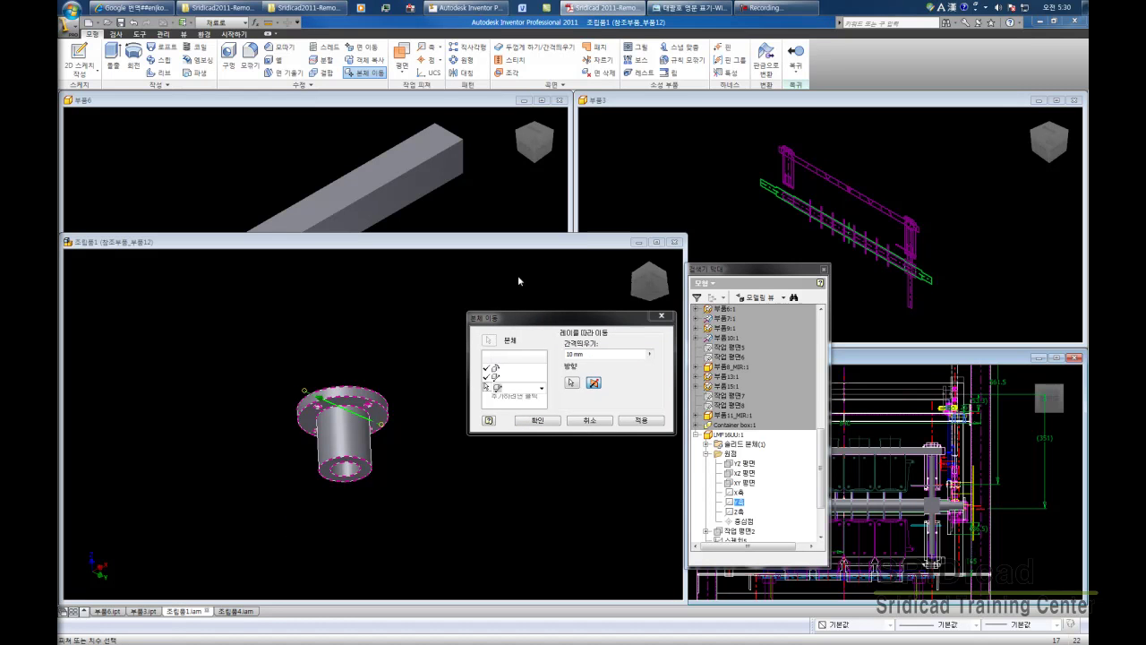
pyautogui.click(552, 421)
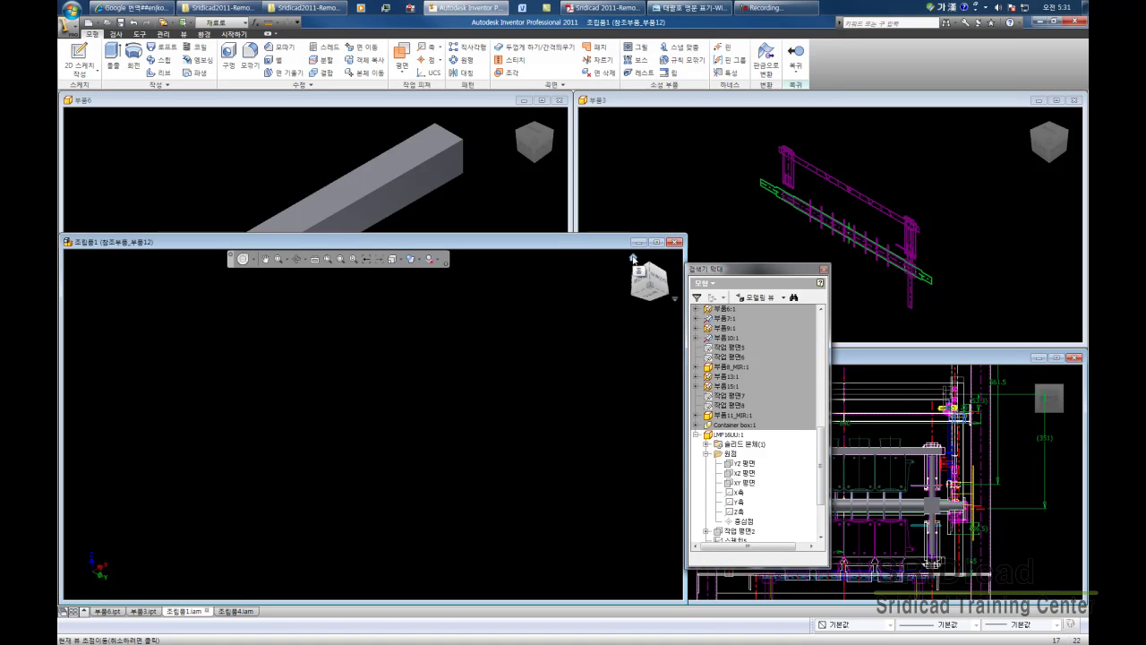
# Restore the press assembly's home view, reorient it isometrically, and start Measure Distance
pyautogui.click(633, 259)
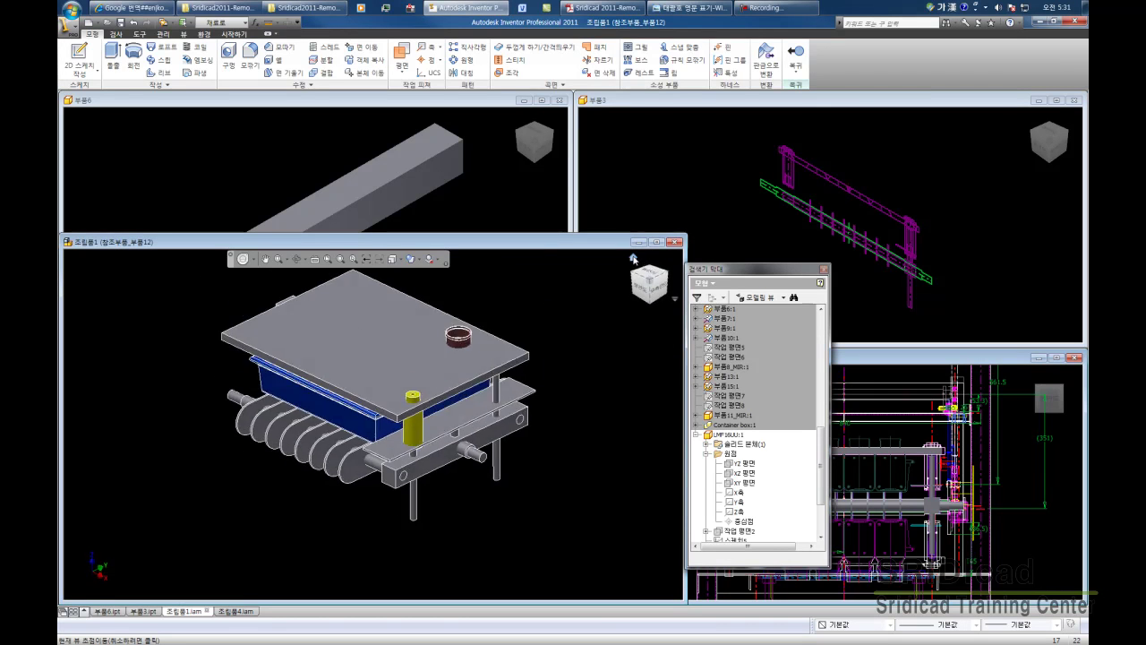
pyautogui.scroll(5, 435, 516)
pyautogui.scroll(-1, 445, 497)
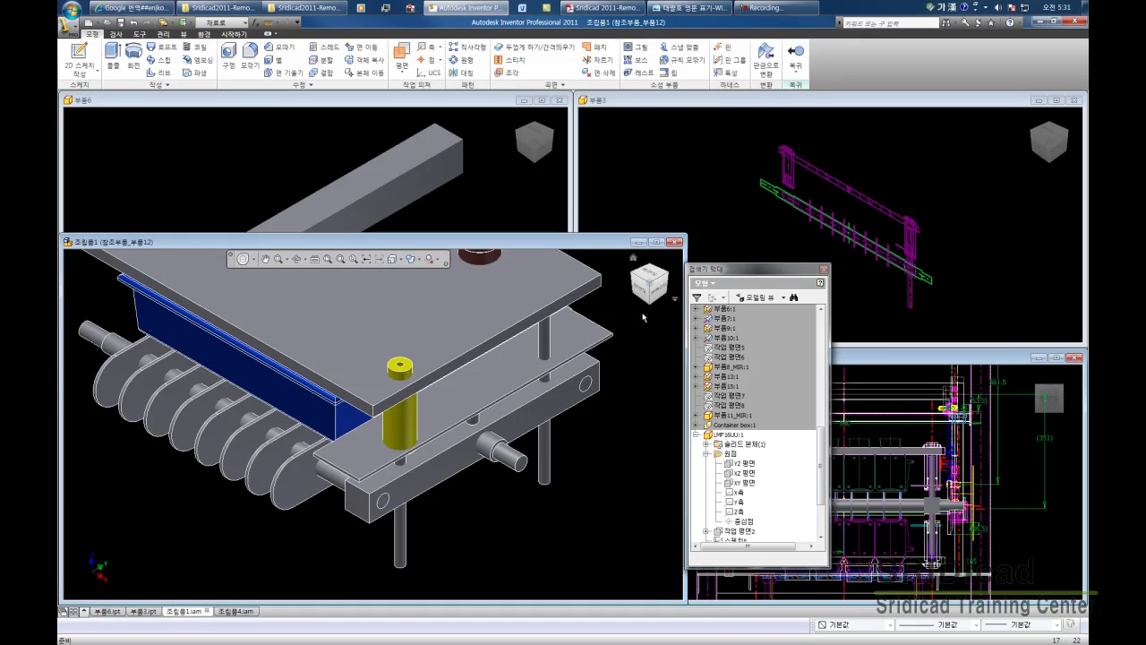
pyautogui.click(648, 306)
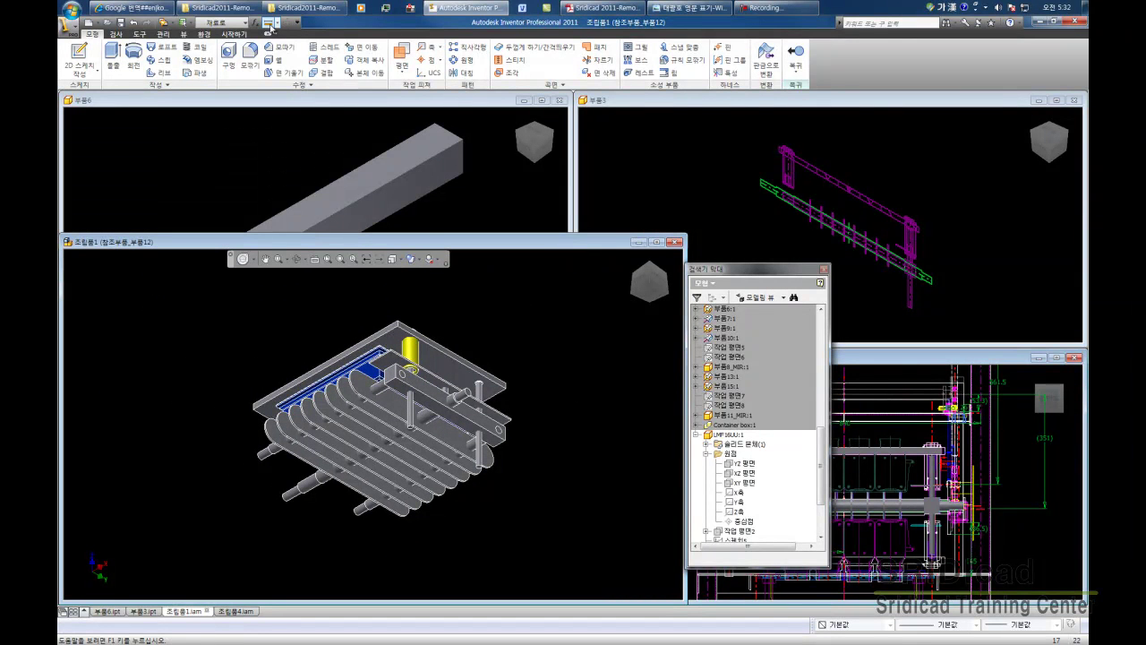
pyautogui.click(270, 23)
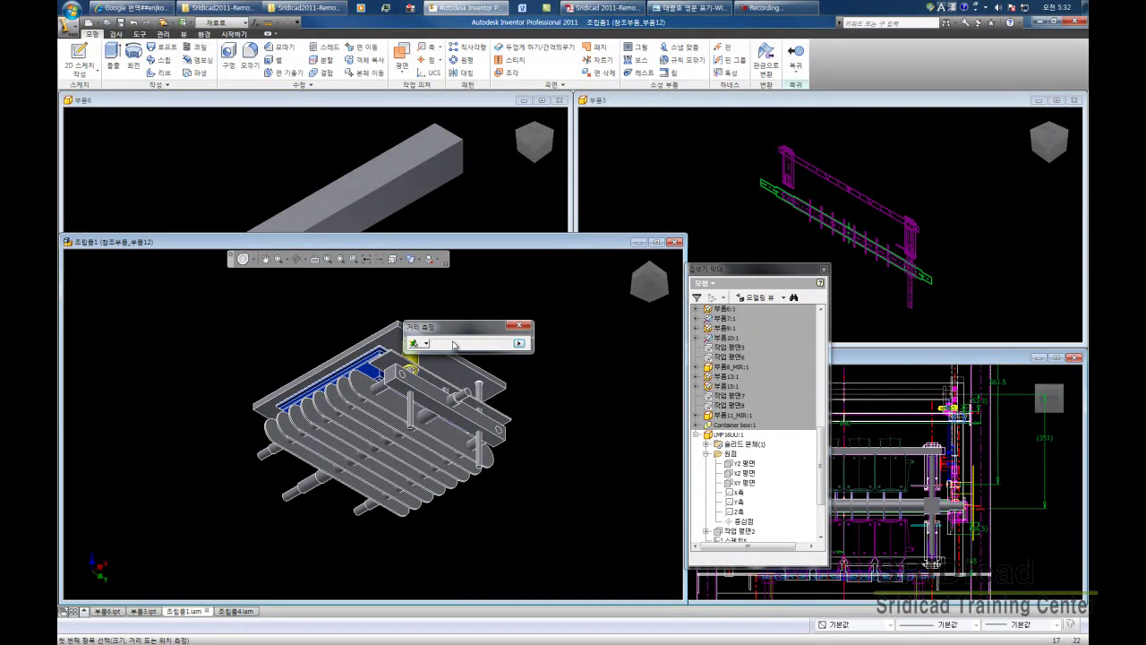
# Measure from the bushing's XZ plane to the target point at the guide post
pyautogui.moveTo(463, 326); pyautogui.dragTo(593, 298)
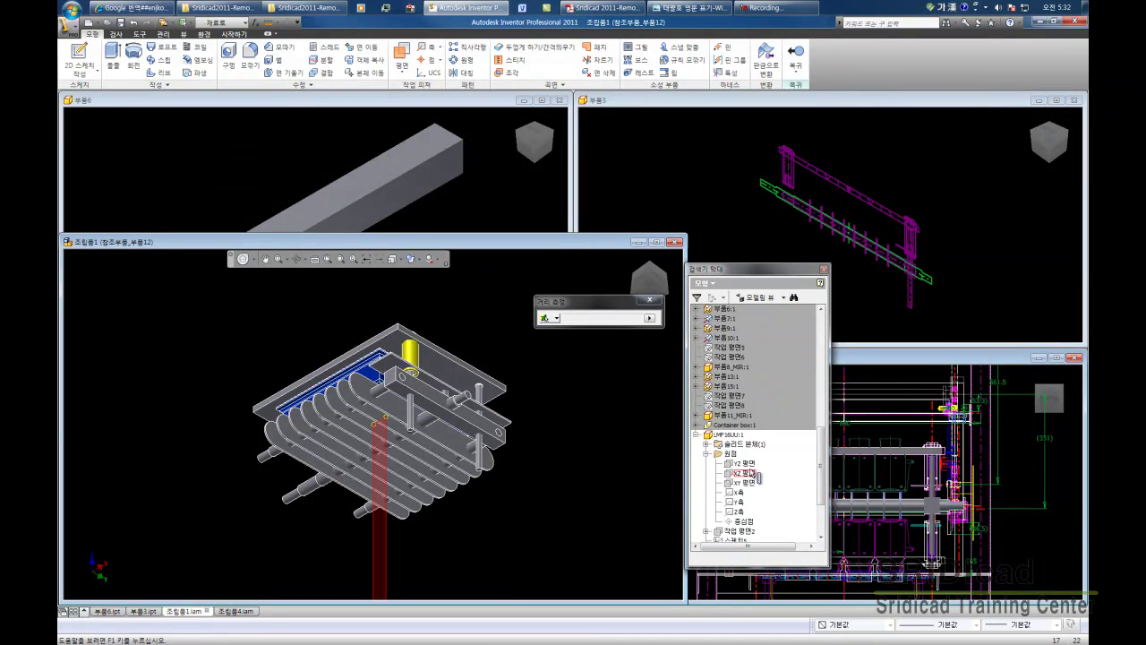
pyautogui.click(748, 475)
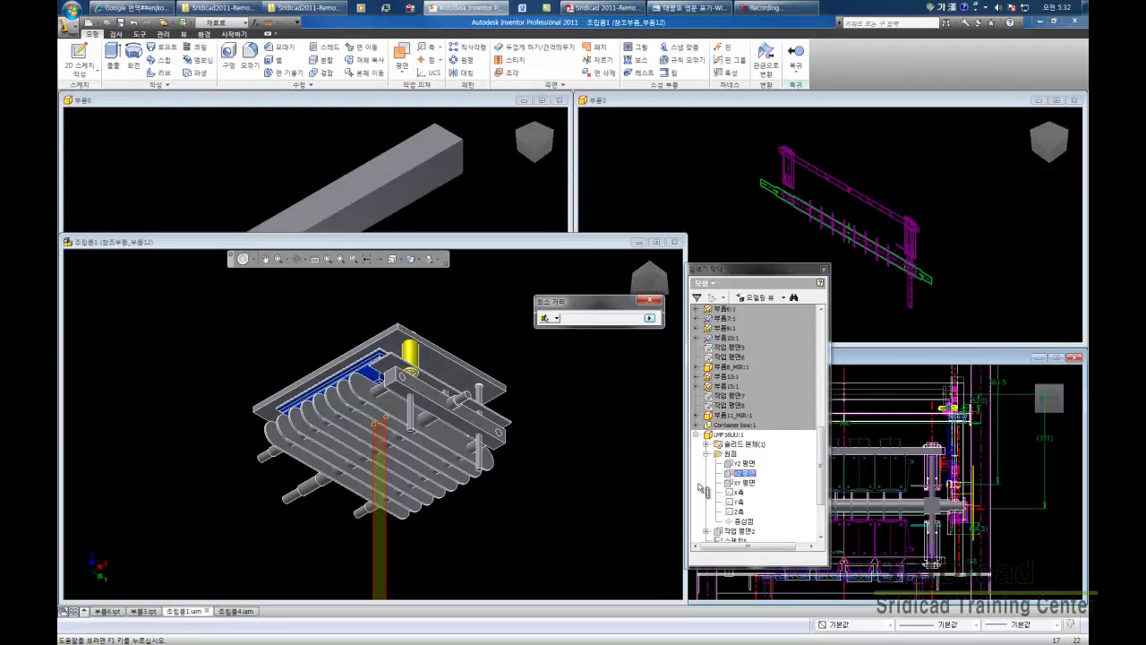
pyautogui.moveTo(542, 501); pyautogui.dragTo(573, 495, button='middle')
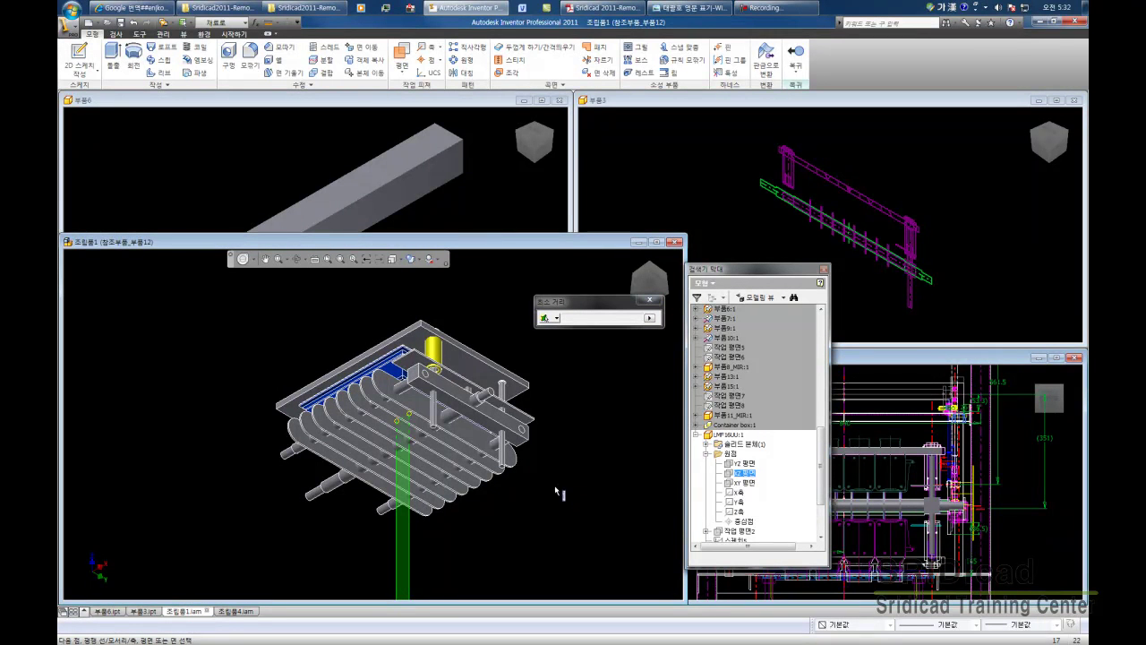
pyautogui.scroll(2, 429, 417)
pyautogui.scroll(2, 433, 403)
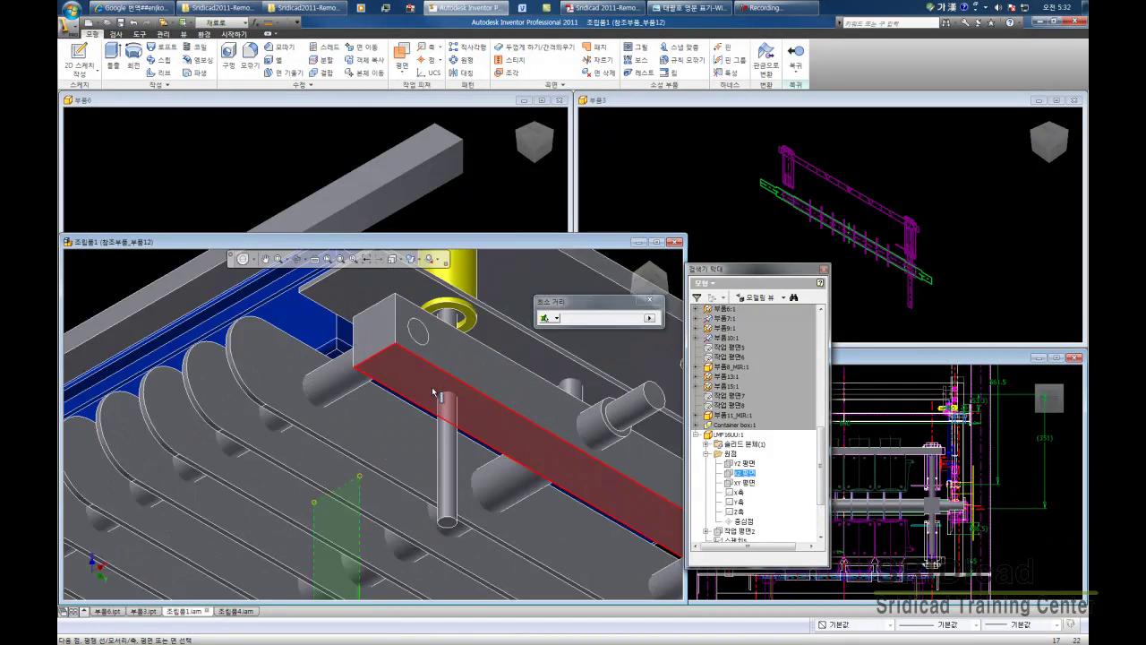
pyautogui.scroll(-1, 436, 396)
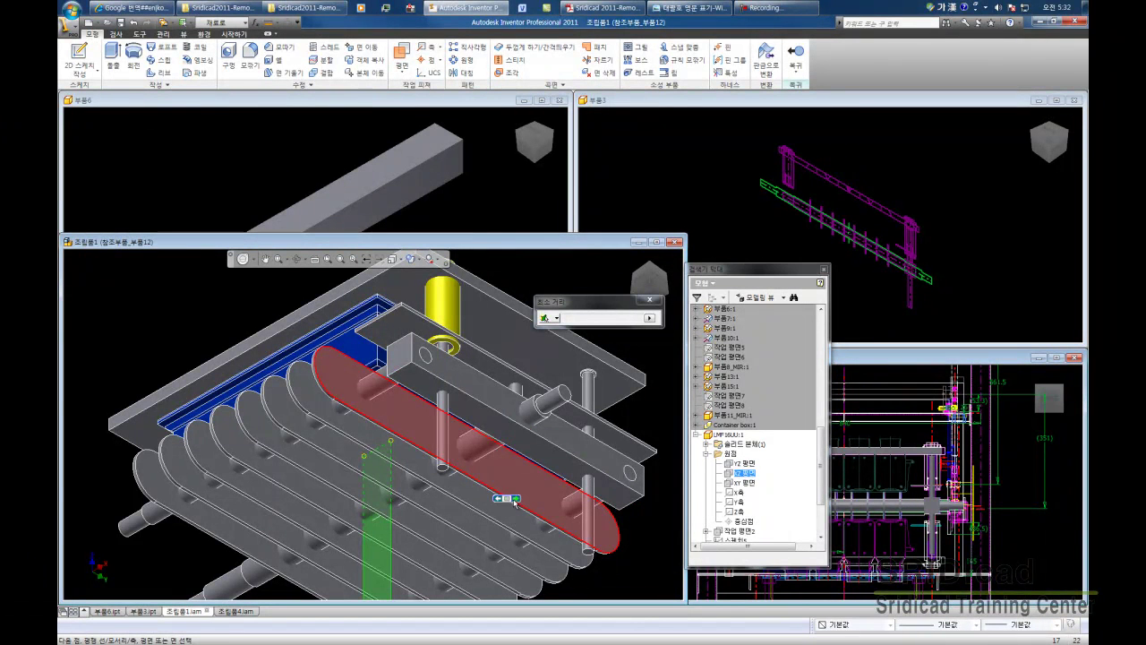
pyautogui.moveTo(507, 489); pyautogui.dragTo(443, 466)
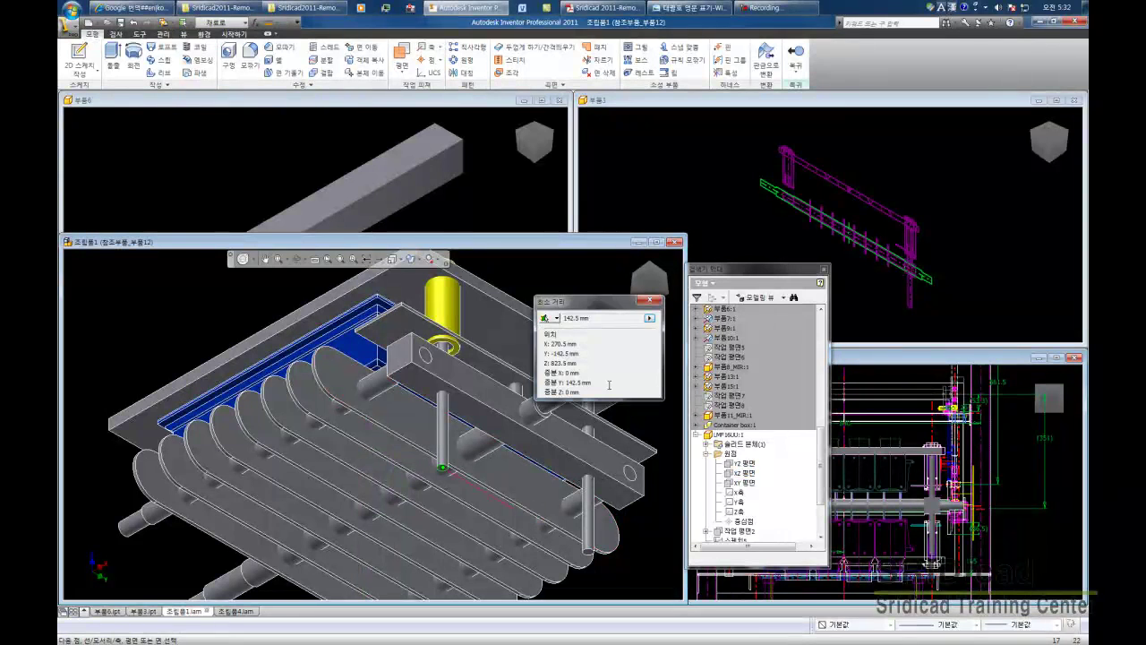
# Copy the 142.5 mm measured value and close the measurement
pyautogui.moveTo(602, 302); pyautogui.dragTo(588, 307)
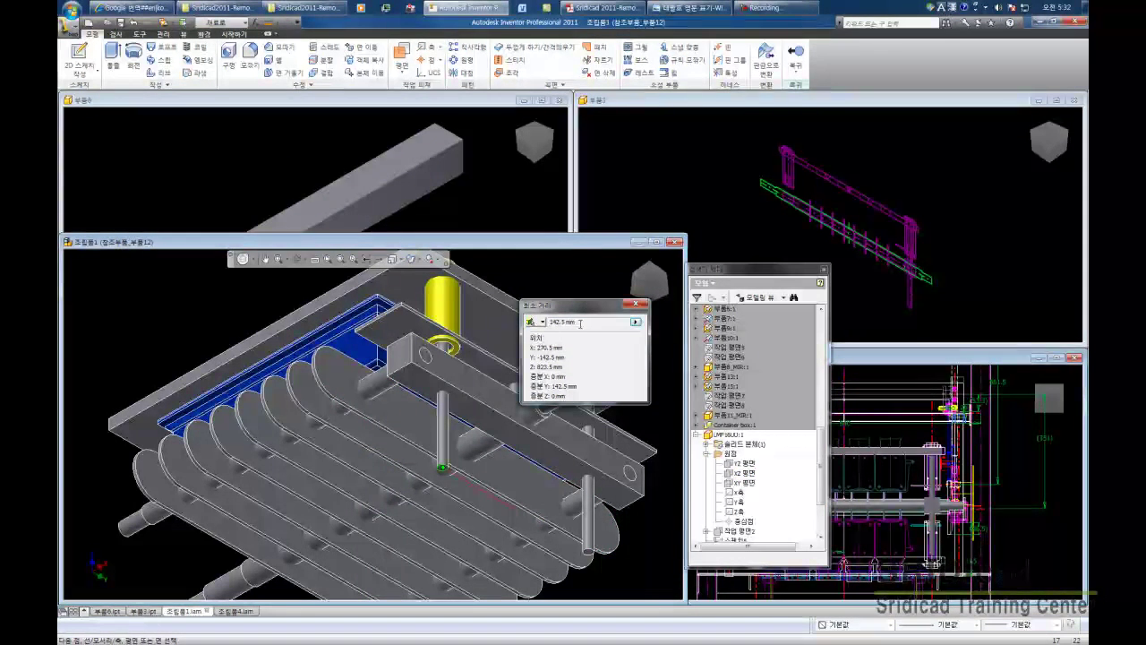
pyautogui.moveTo(587, 323); pyautogui.dragTo(548, 323)
pyautogui.rightClick(562, 322)
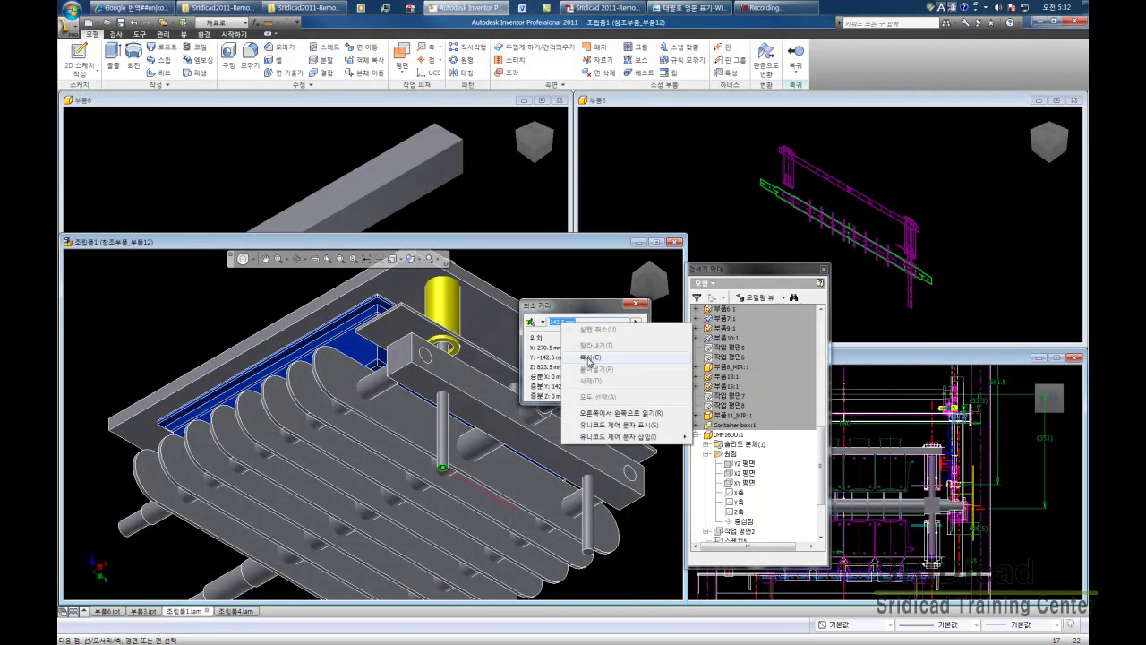
pyautogui.click(588, 358)
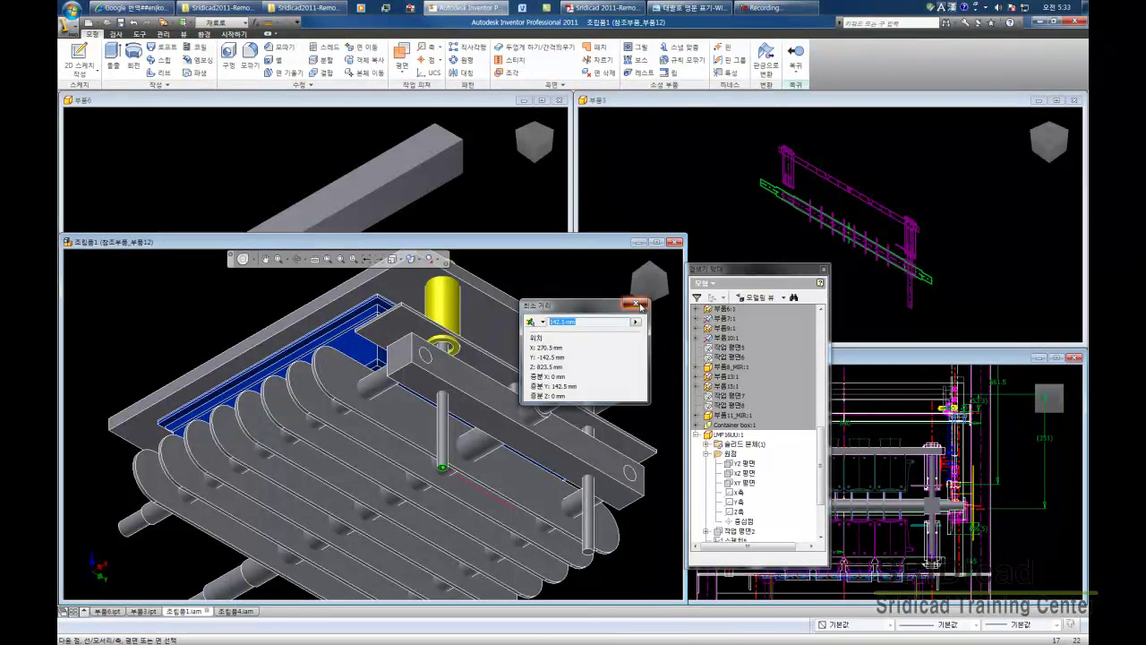
pyautogui.click(638, 305)
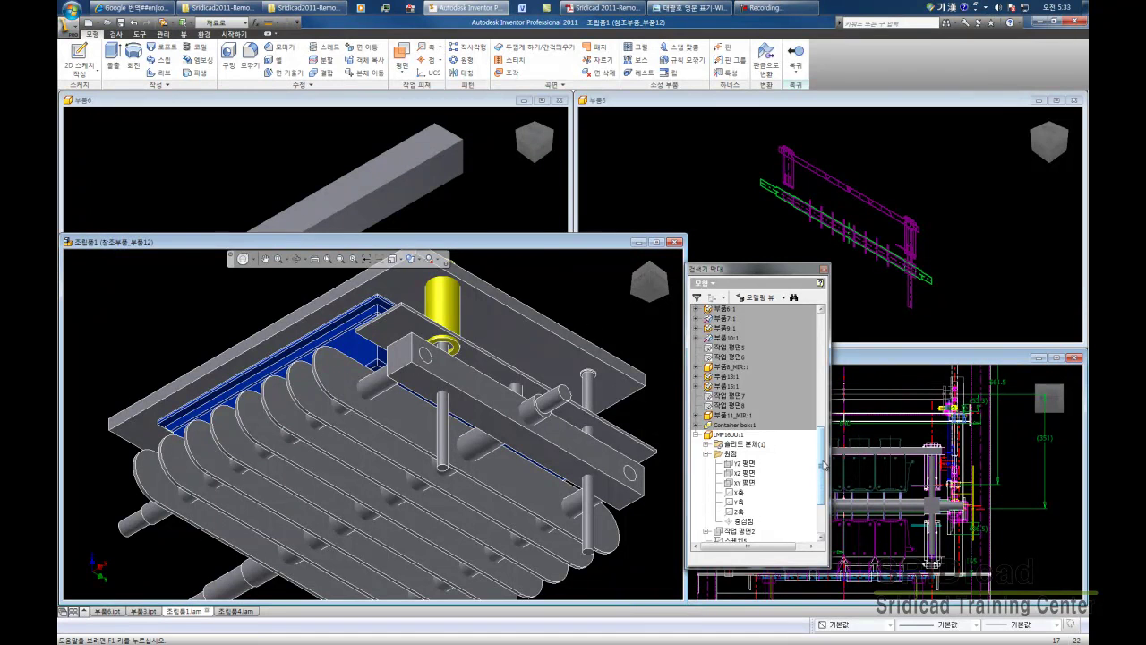
# Reopen the body move and edit the third move step's offset value
pyautogui.moveTo(823, 465); pyautogui.dragTo(824, 496)
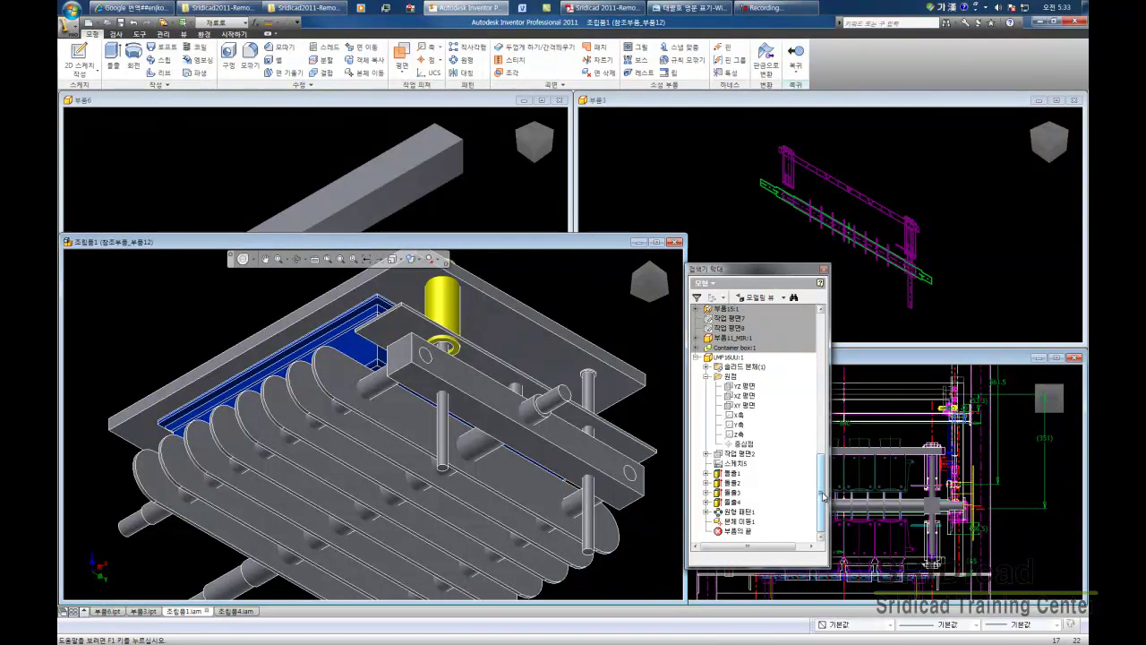
pyautogui.doubleClick(741, 523)
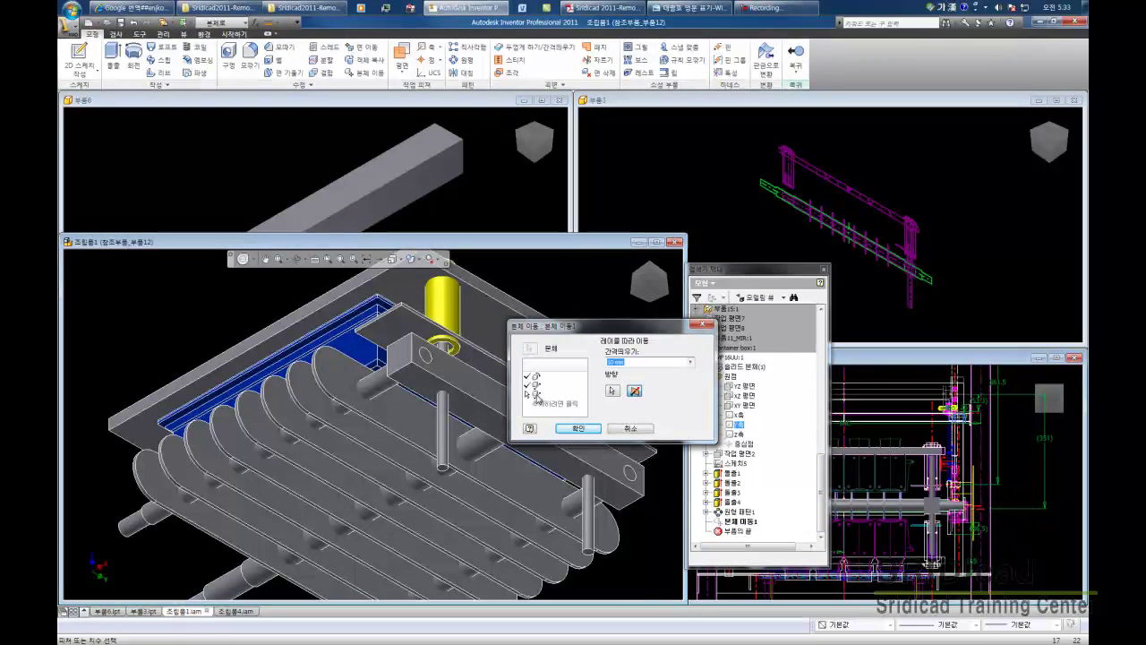
pyautogui.write('10')
pyautogui.click(536, 395)
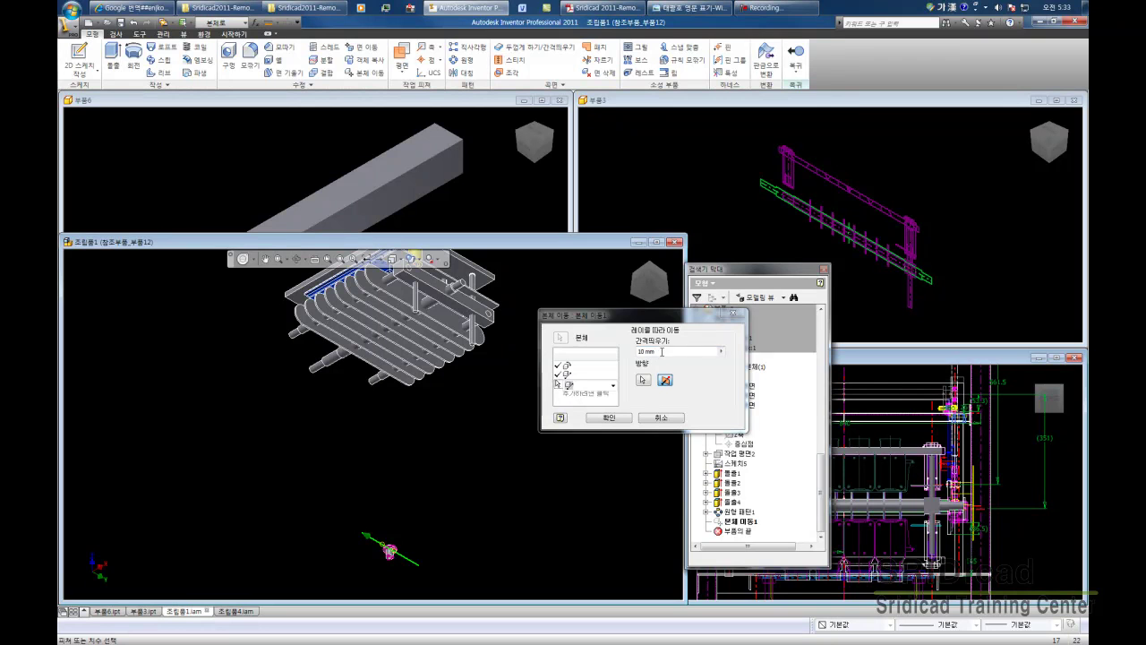
pyautogui.click(658, 351)
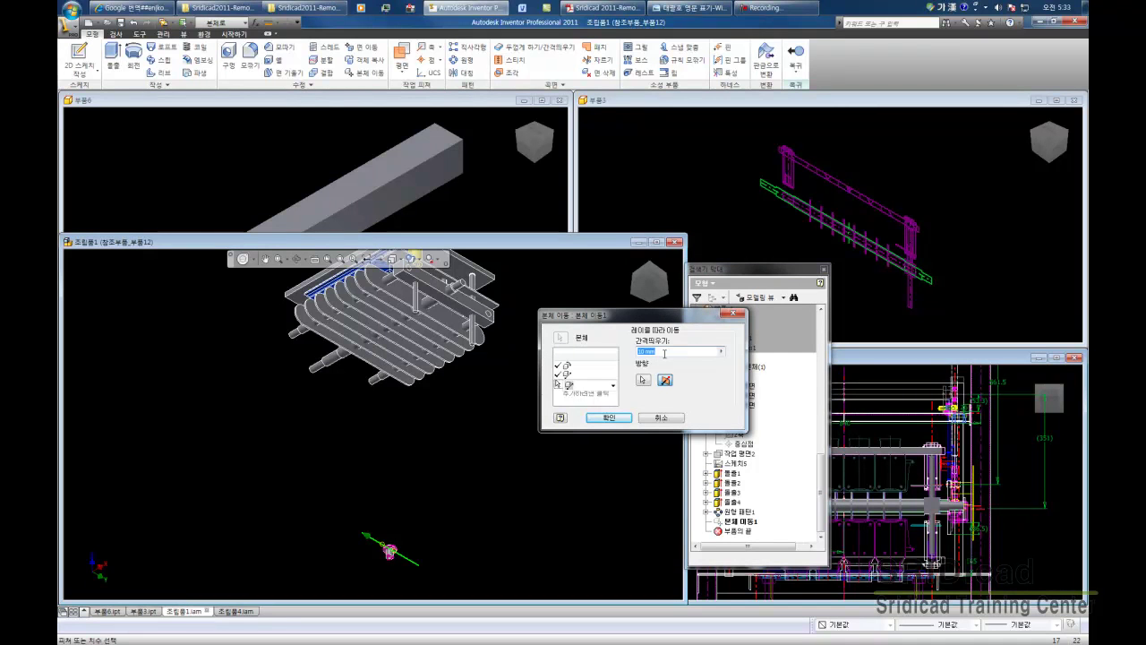
pyautogui.write('142.5')
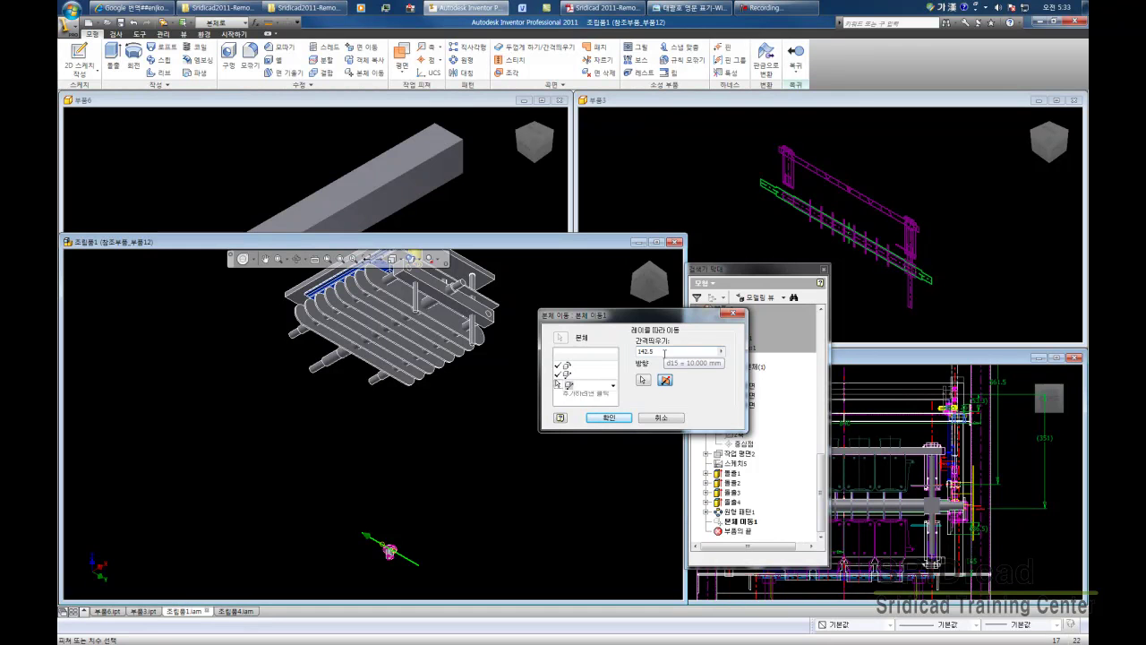
pyautogui.click(626, 419)
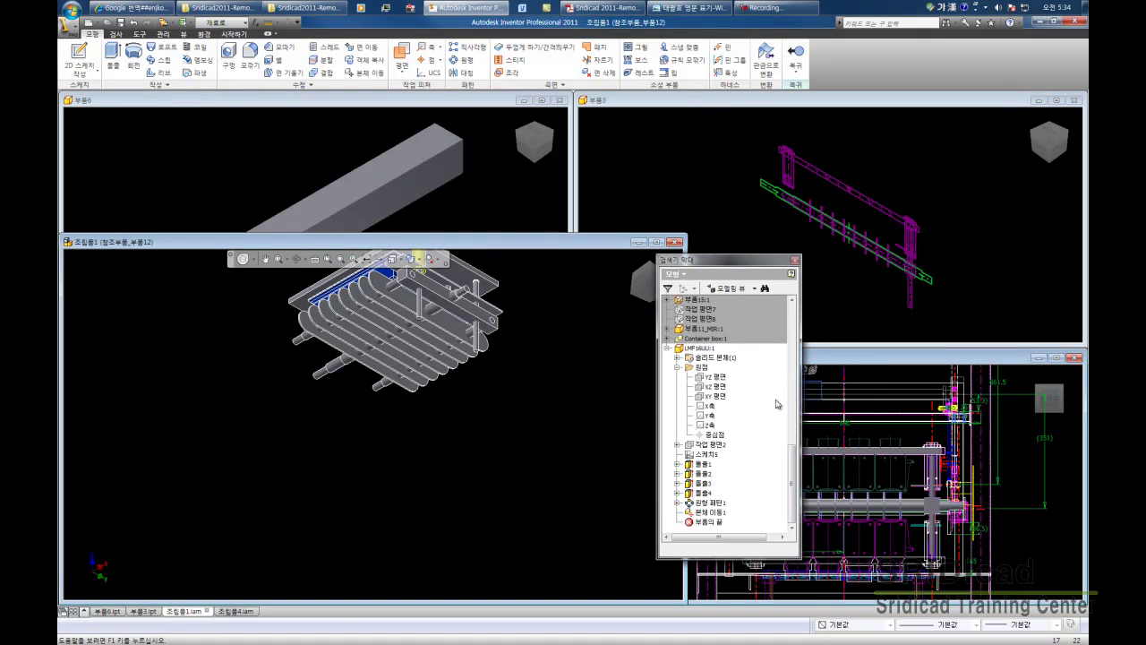
# Reopen the body move again and change the third step to an along-ray move
pyautogui.doubleClick(716, 514)
pyautogui.click(489, 488)
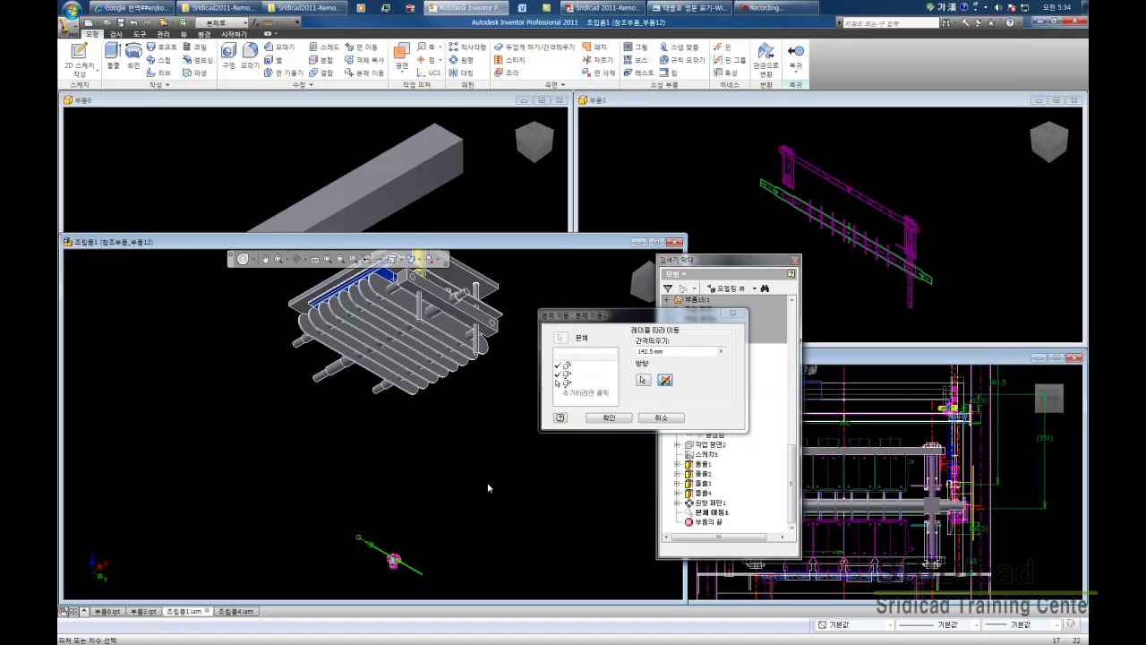
pyautogui.click(601, 399)
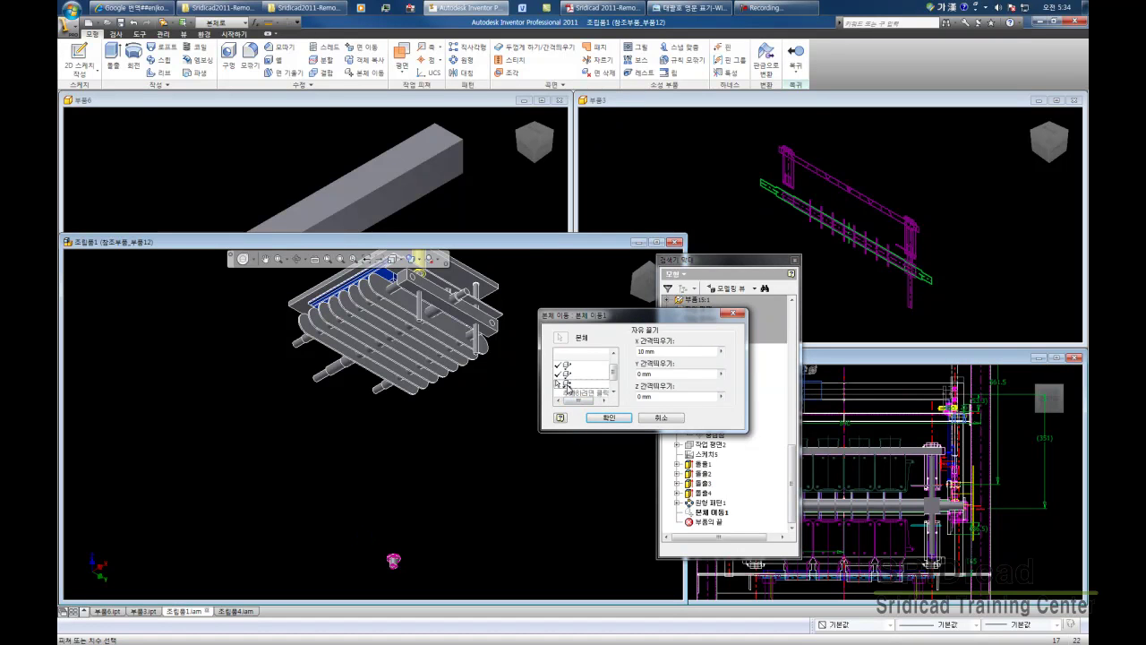
pyautogui.click(566, 385)
pyautogui.click(566, 386)
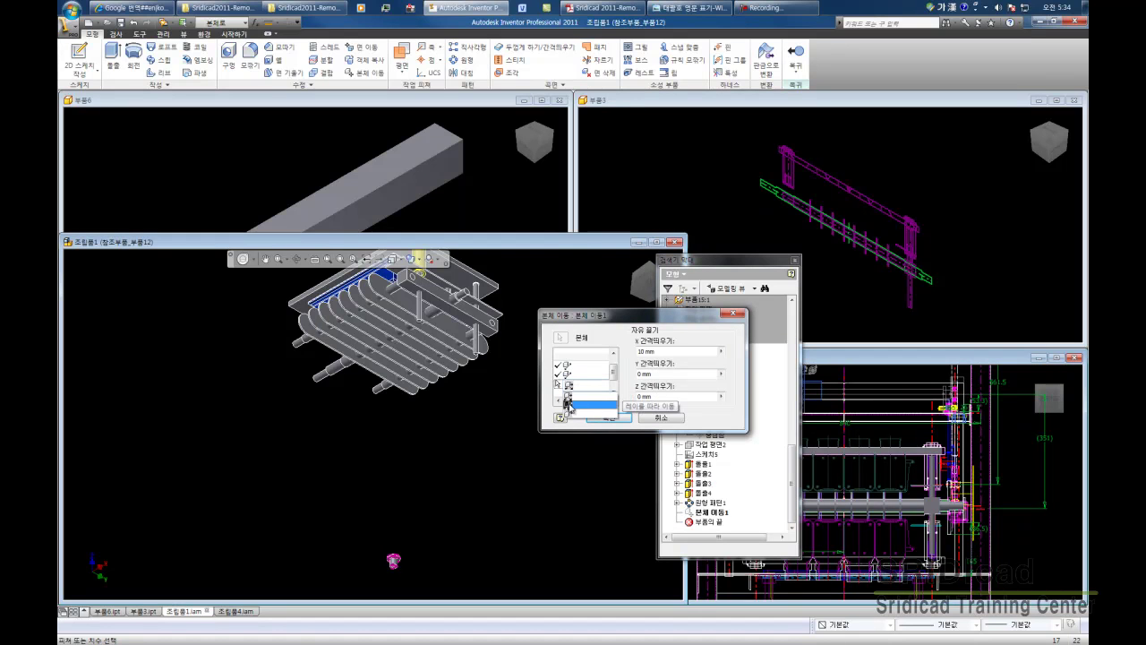
pyautogui.click(571, 405)
# Move along the part's X axis by 10 mm and confirm the body move
pyautogui.moveTo(692, 322); pyautogui.dragTo(621, 263)
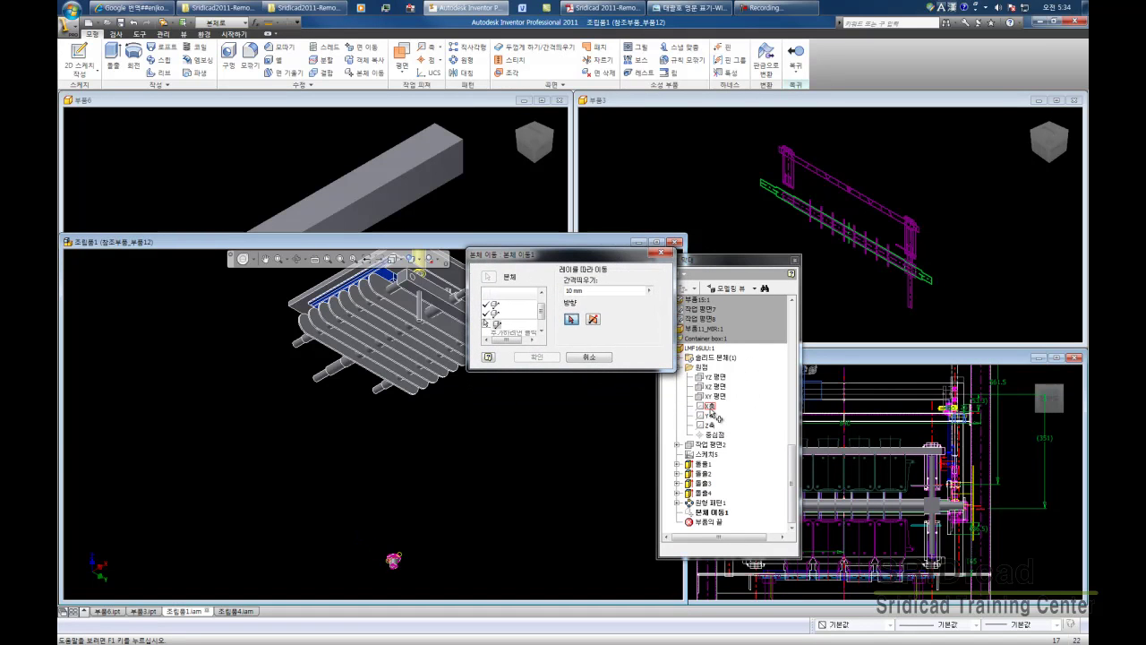
pyautogui.click(709, 407)
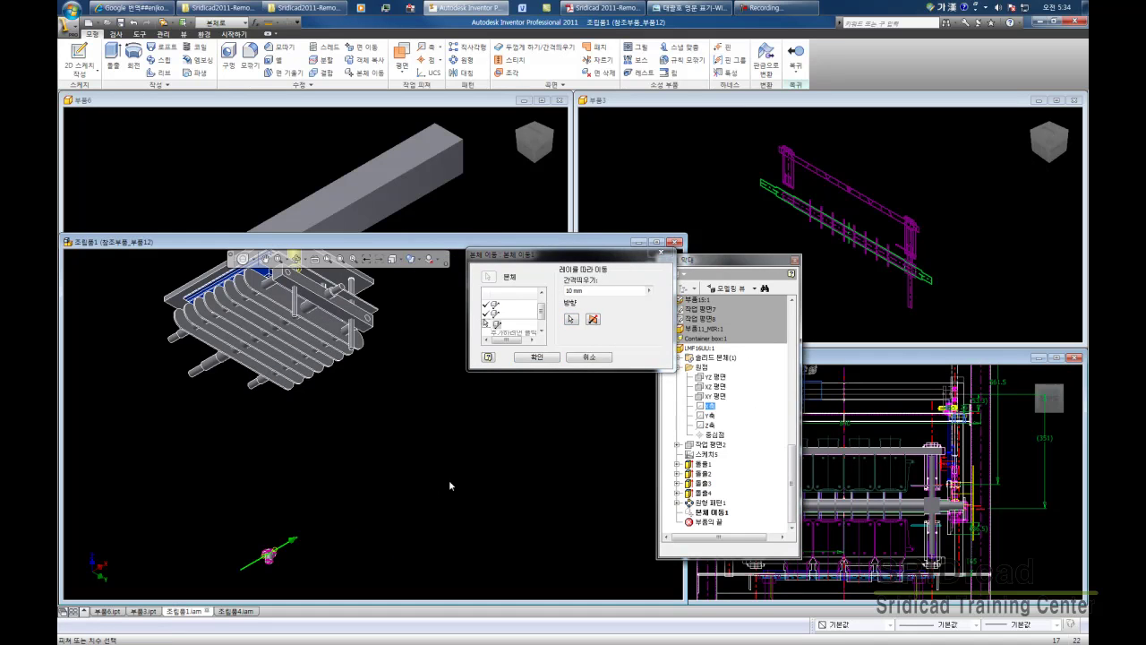
pyautogui.doubleClick(577, 290)
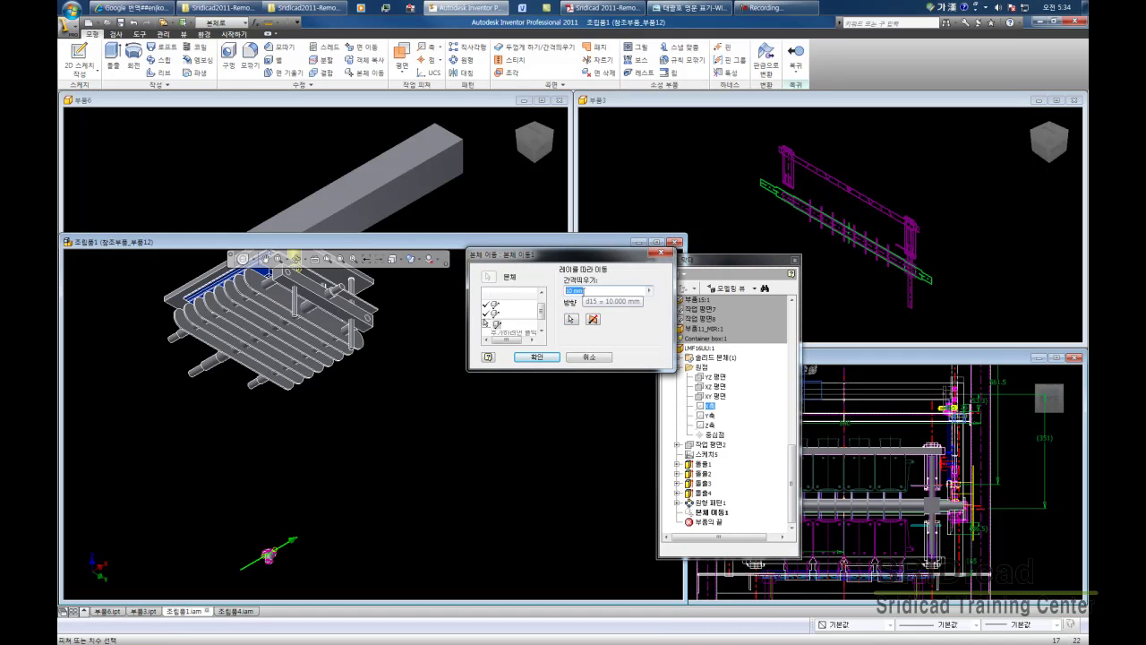
pyautogui.click(601, 290)
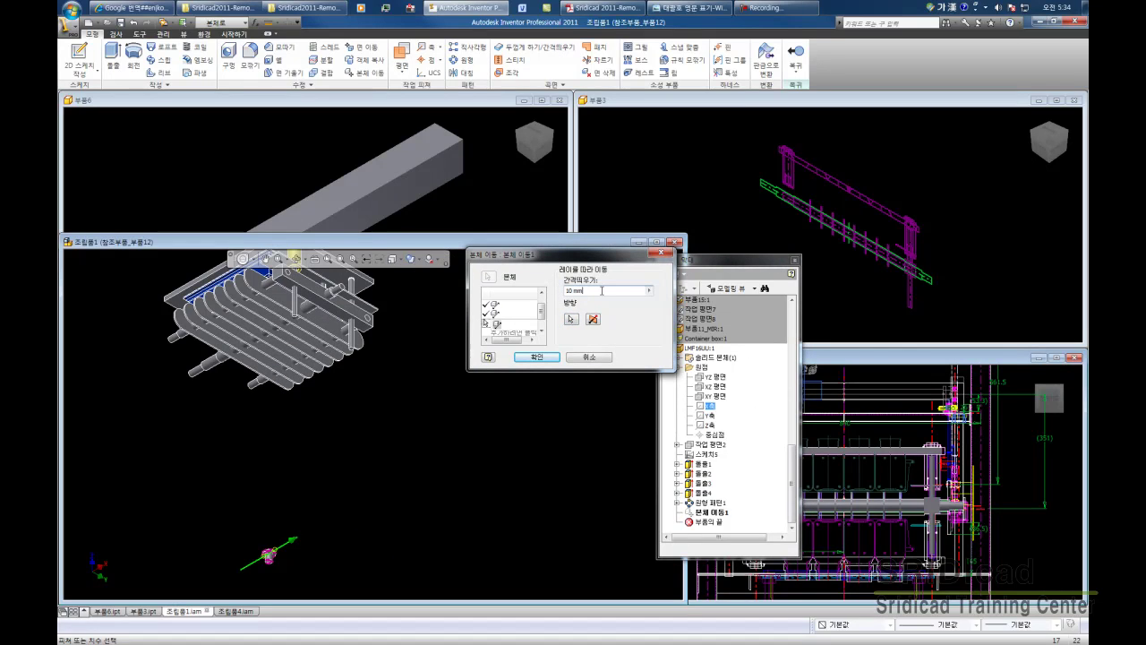
pyautogui.click(536, 357)
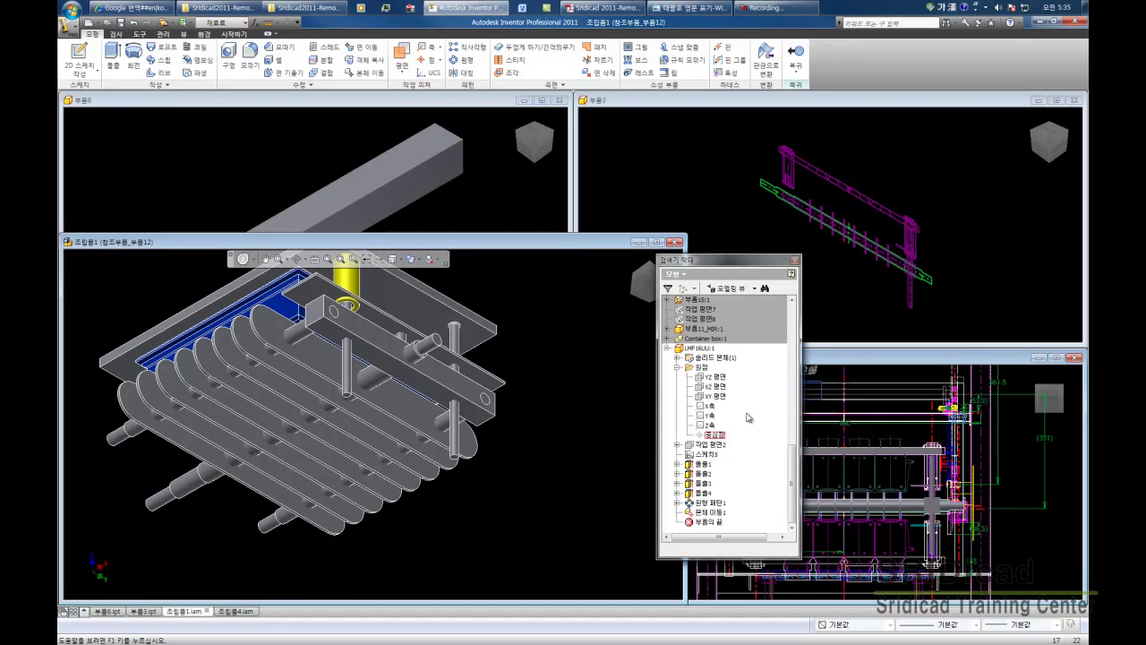
# Turn on visibility of the bushing's YZ plane
pyautogui.rightClick(719, 378)
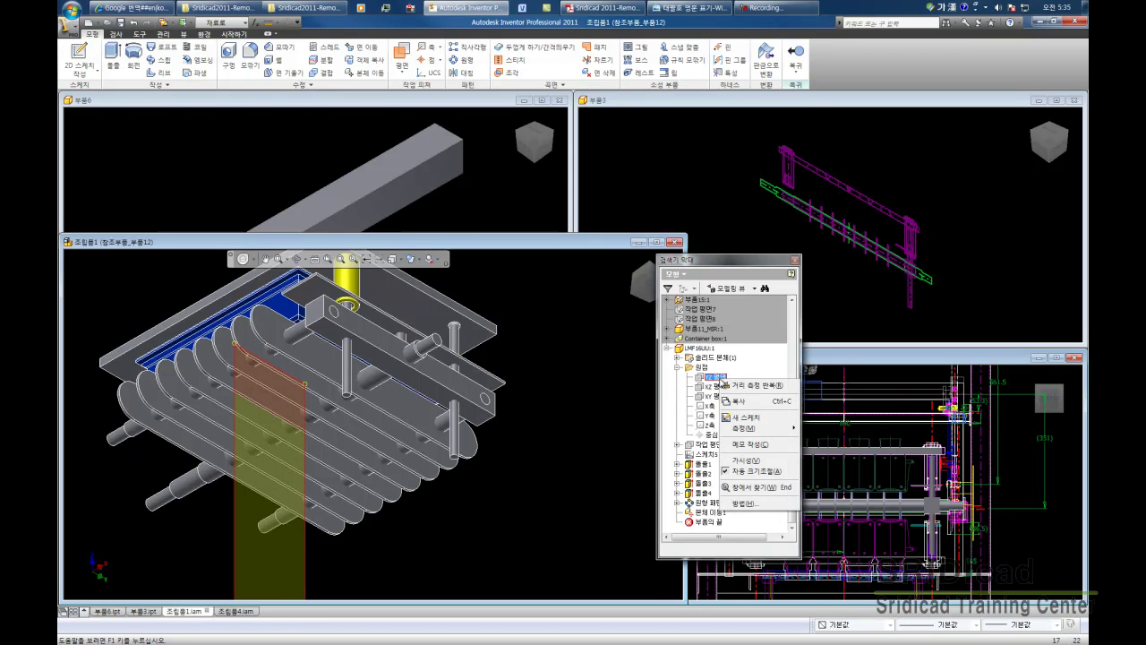
pyautogui.click(745, 459)
pyautogui.moveTo(520, 455)
pyautogui.mouseDown(button='middle')
pyautogui.moveTo(545, 462)
pyautogui.moveTo(551, 488)
pyautogui.mouseUp(button='middle')
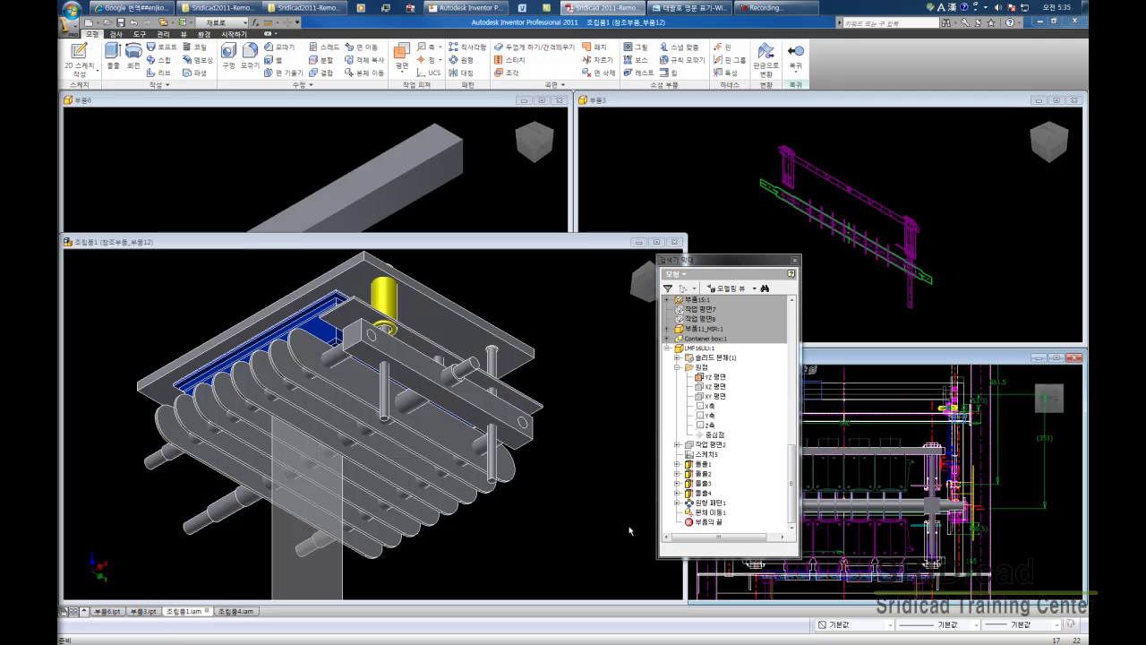
# Measure the YZ plane to the slotted plate and set the move distance to 270.5
pyautogui.doubleClick(711, 512)
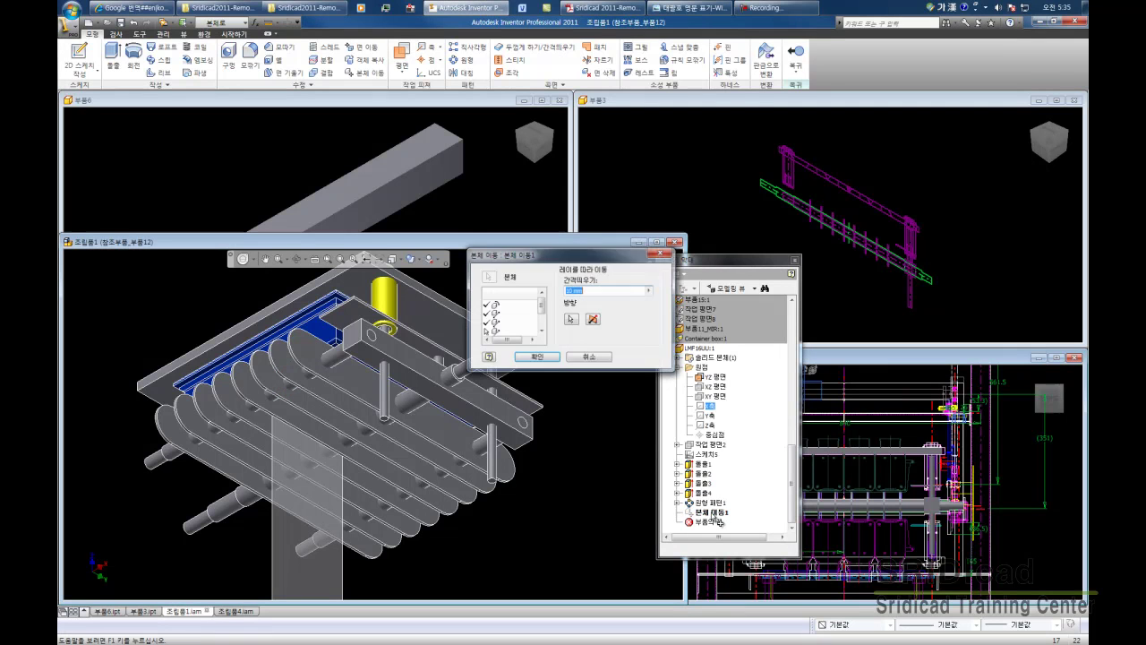
pyautogui.moveTo(548, 259); pyautogui.dragTo(587, 267)
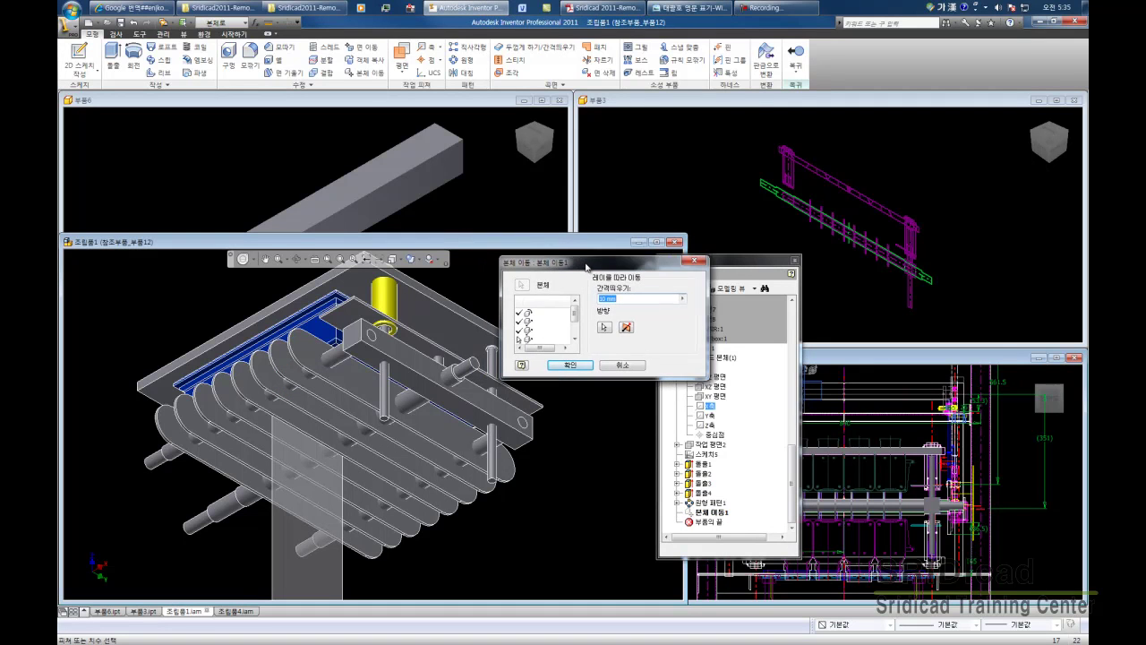
pyautogui.click(541, 341)
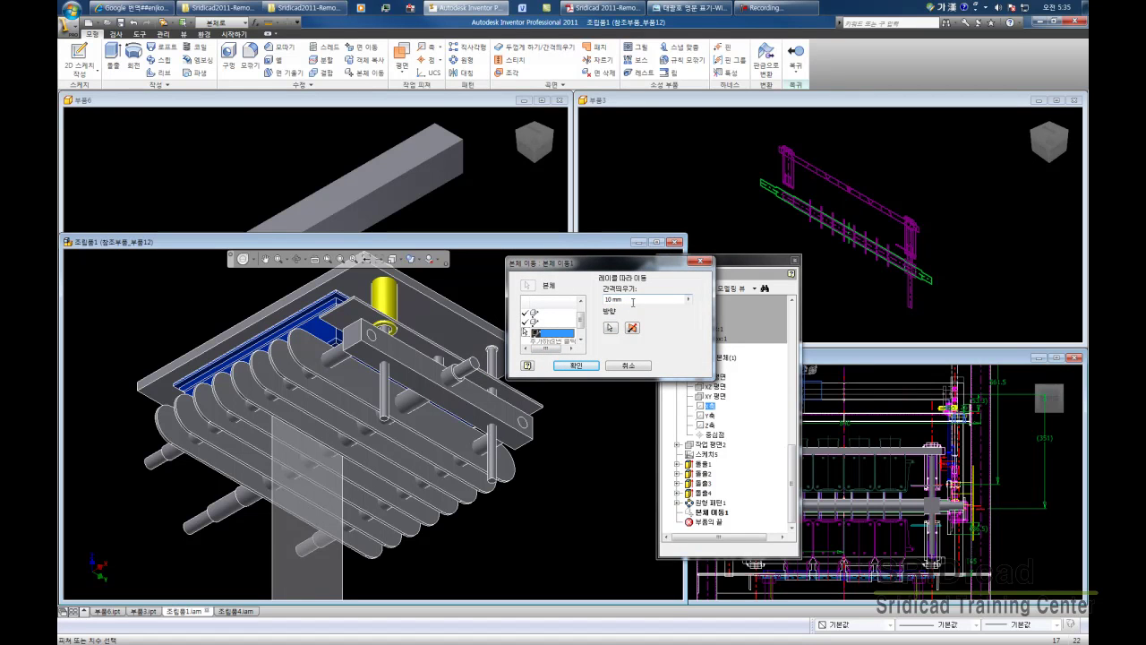
pyautogui.click(689, 300)
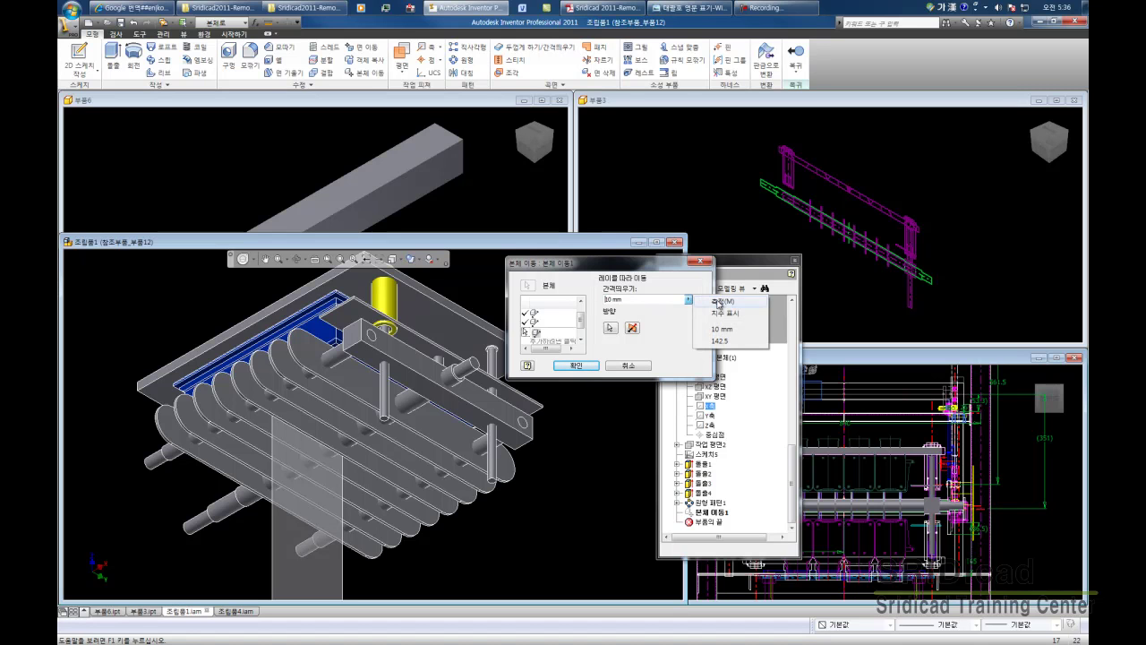
pyautogui.moveTo(577, 519); pyautogui.dragTo(525, 508, button='middle')
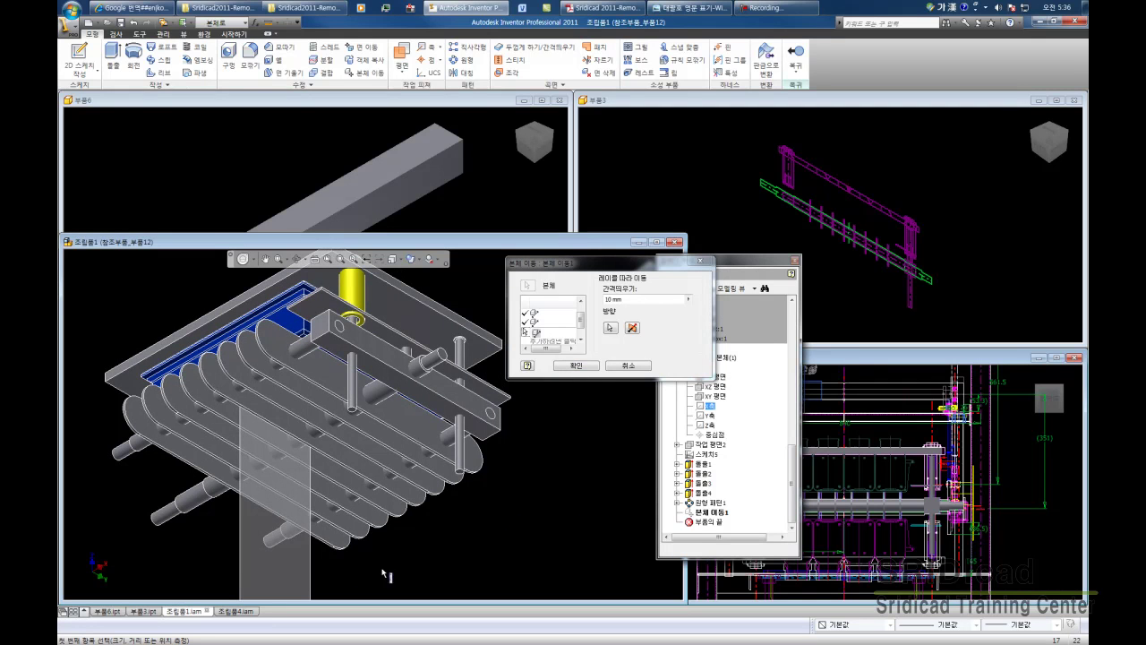
pyautogui.click(314, 573)
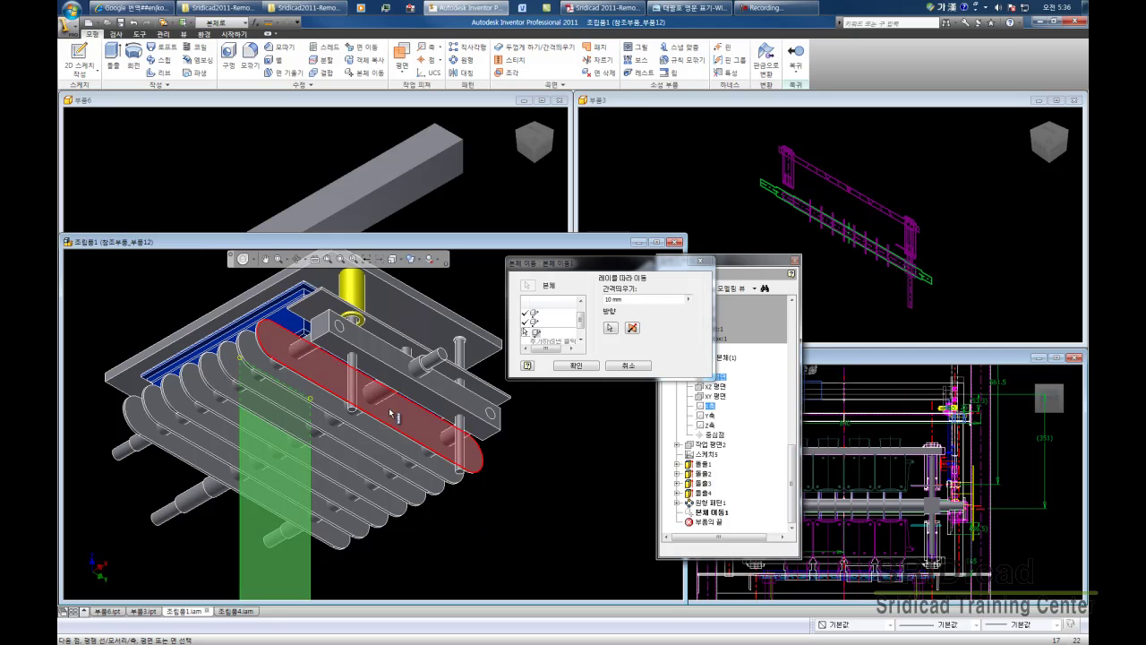
pyautogui.click(350, 400)
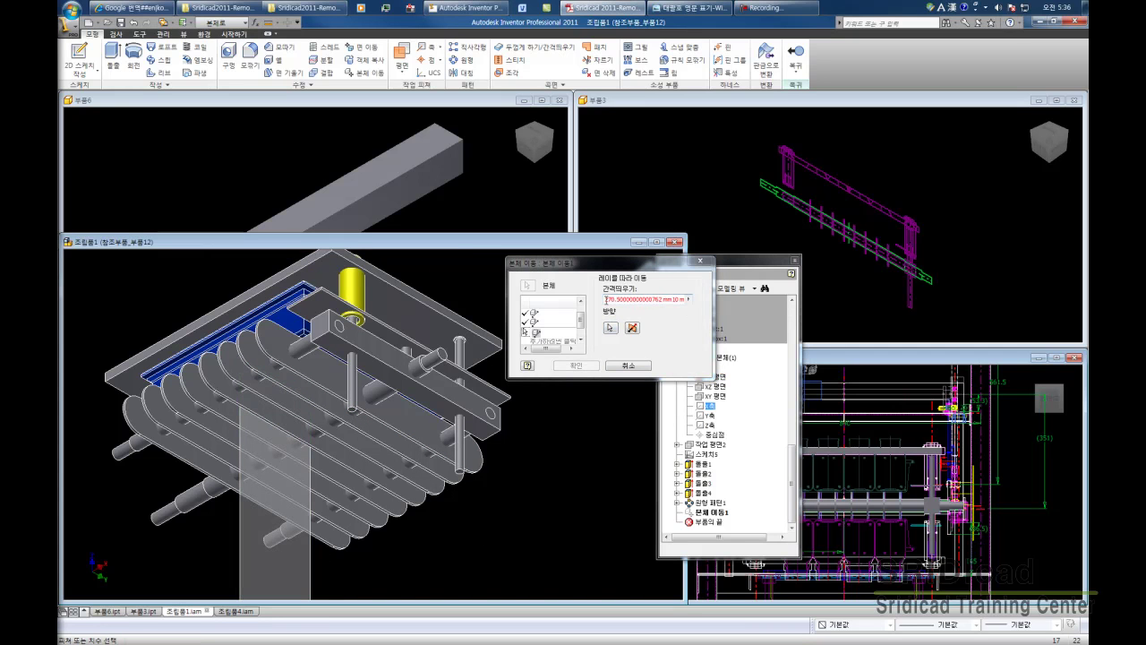
pyautogui.moveTo(606, 299); pyautogui.dragTo(689, 302)
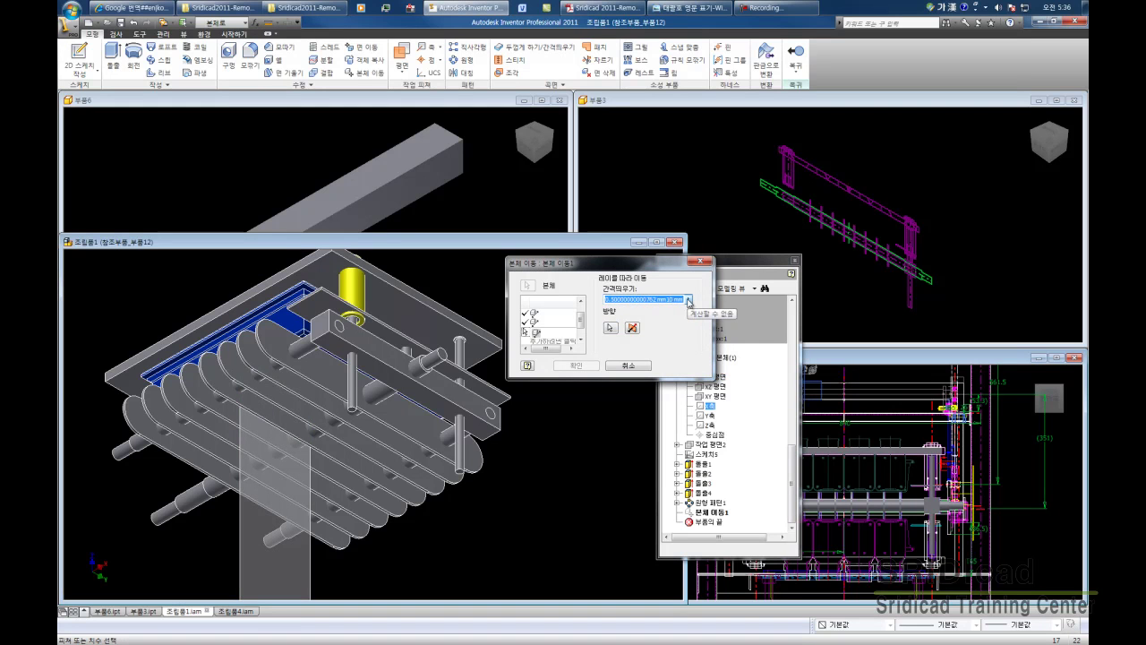
pyautogui.write('20-')
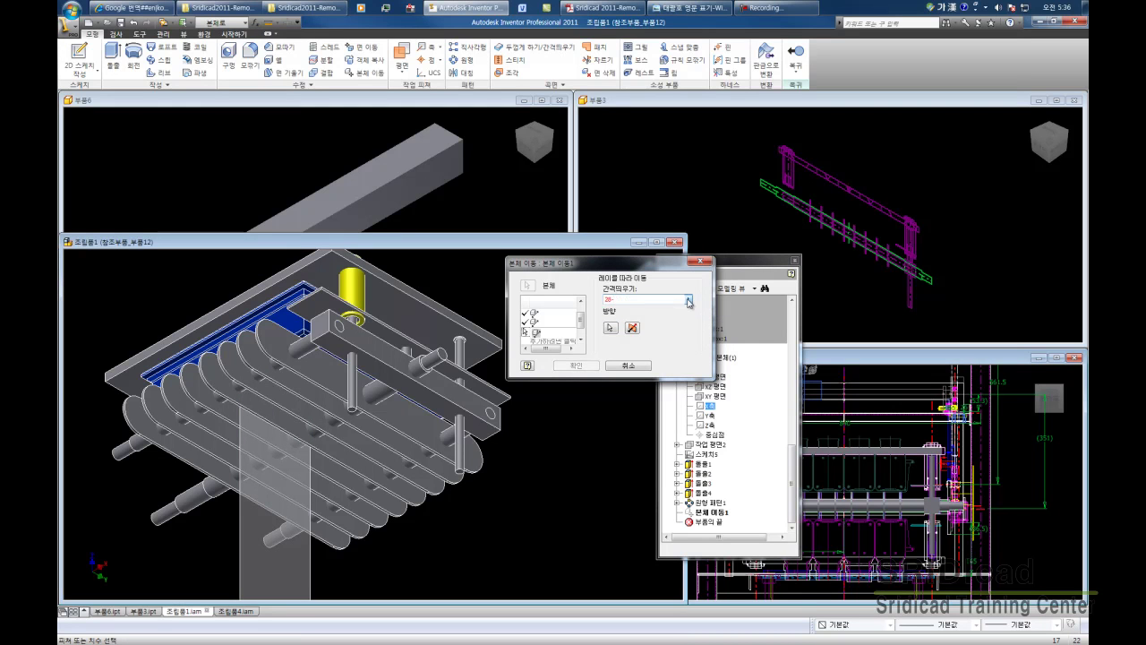
pyautogui.write('70.5')
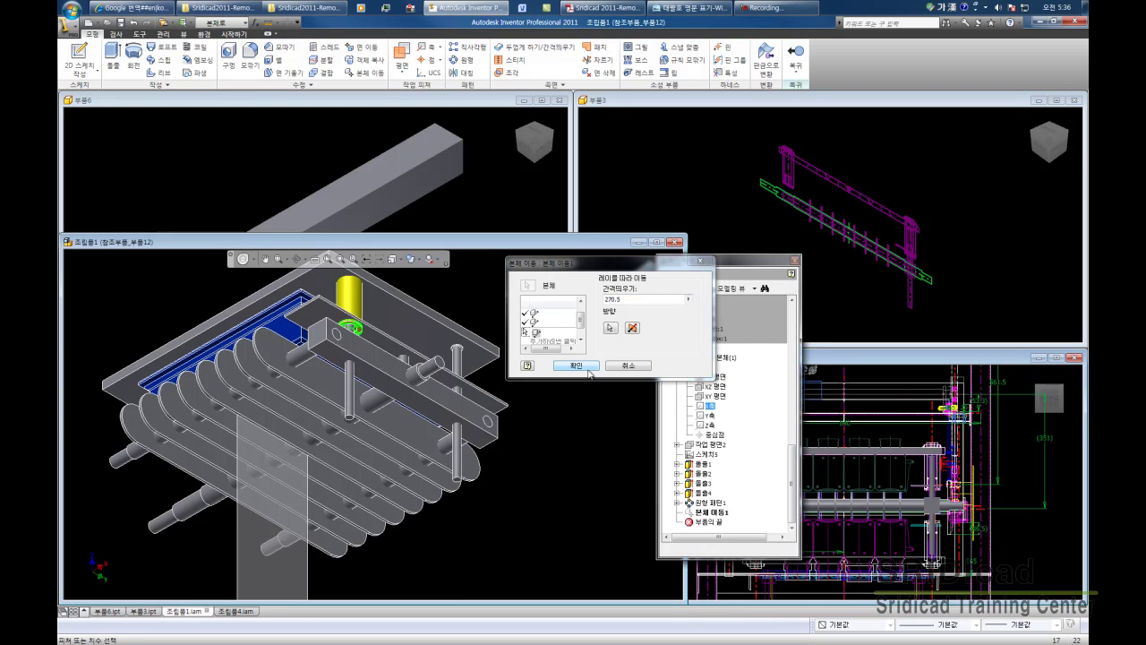
pyautogui.press('Return')
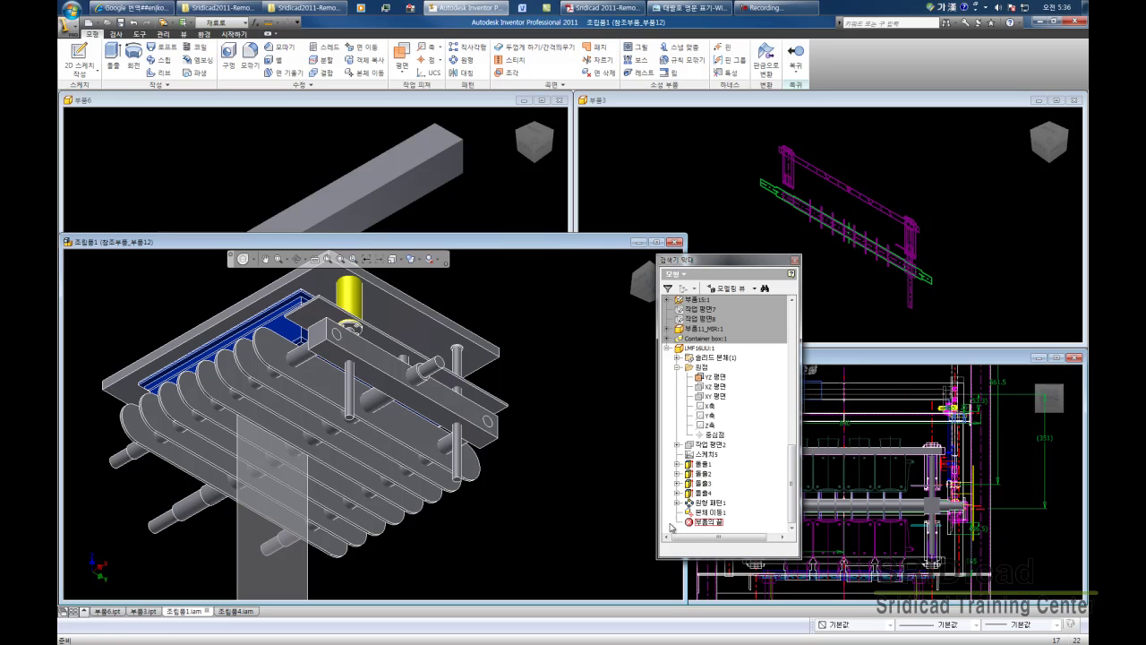
# Turn off the YZ plane's visibility and inspect the bushing beside the yellow post
pyautogui.rightClick(721, 379)
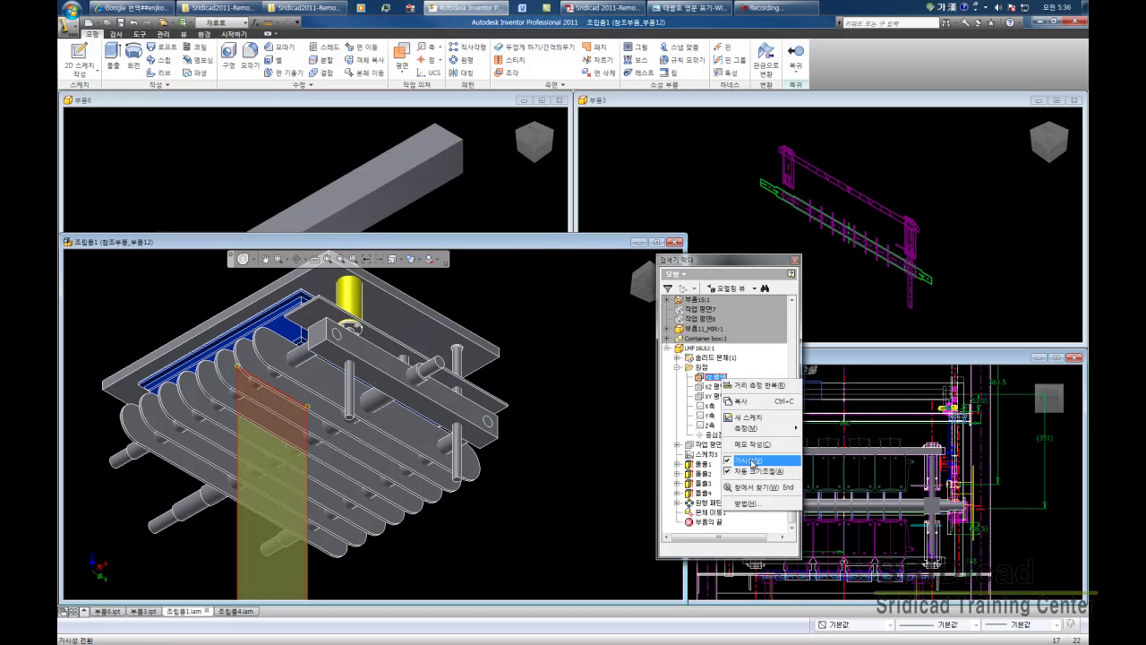
pyautogui.click(752, 462)
pyautogui.keyDown('shift'); pyautogui.moveTo(530, 430); pyautogui.dragTo(613, 445, button='middle'); pyautogui.keyUp('shift')
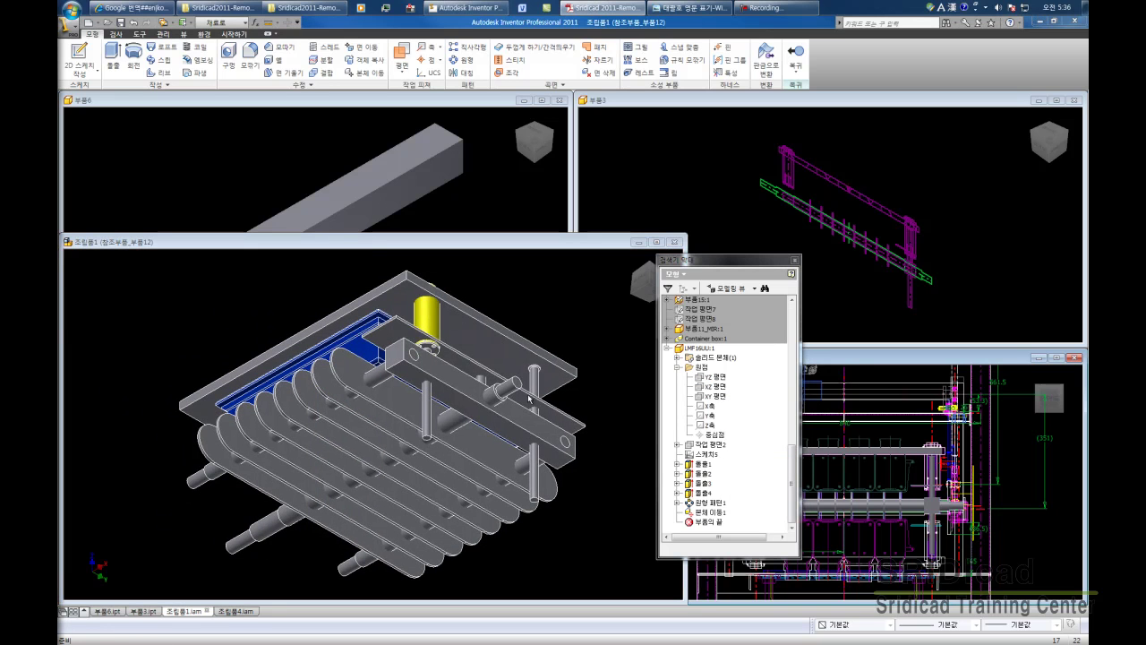
pyautogui.scroll(3, 512, 354)
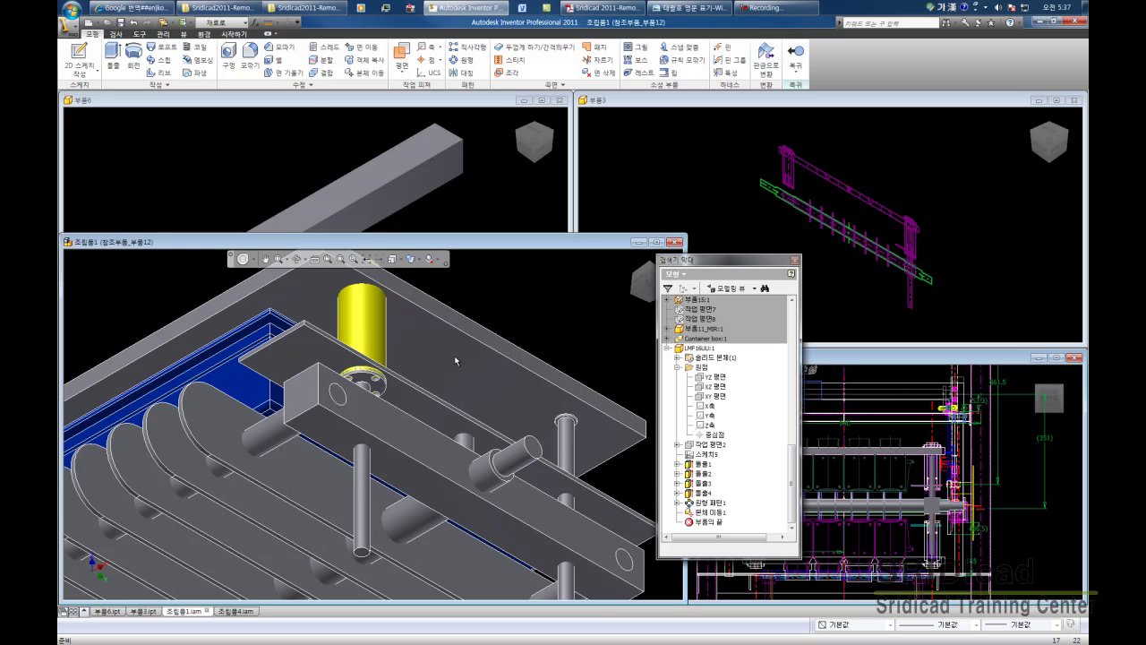
pyautogui.click(368, 381)
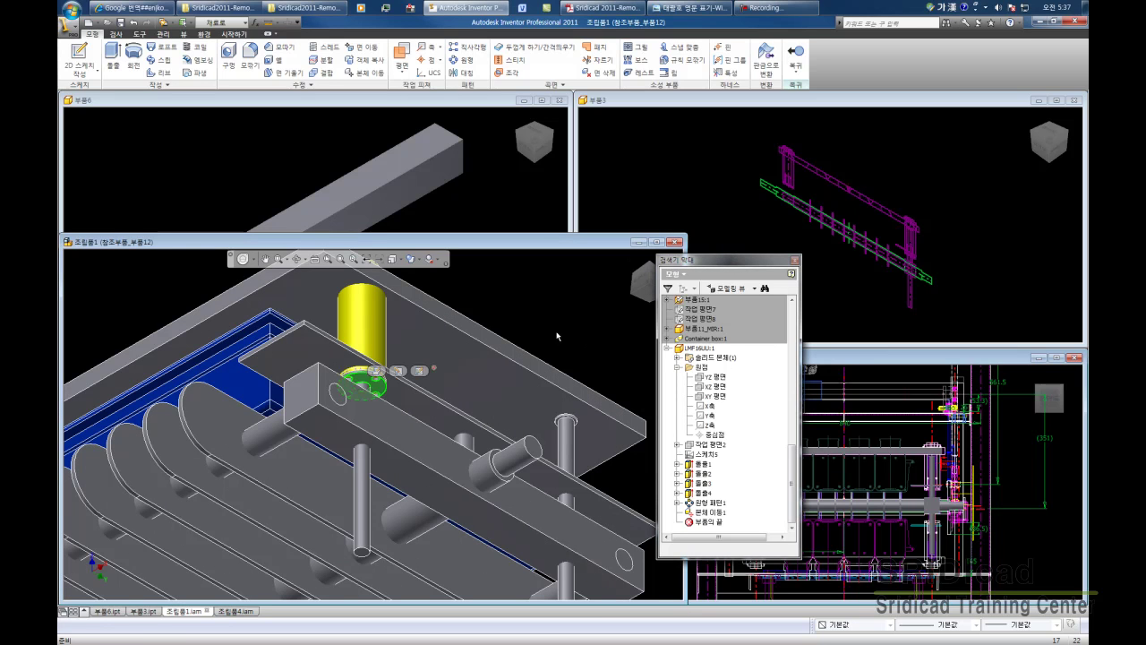
pyautogui.moveTo(497, 309); pyautogui.dragTo(513, 316, button='middle')
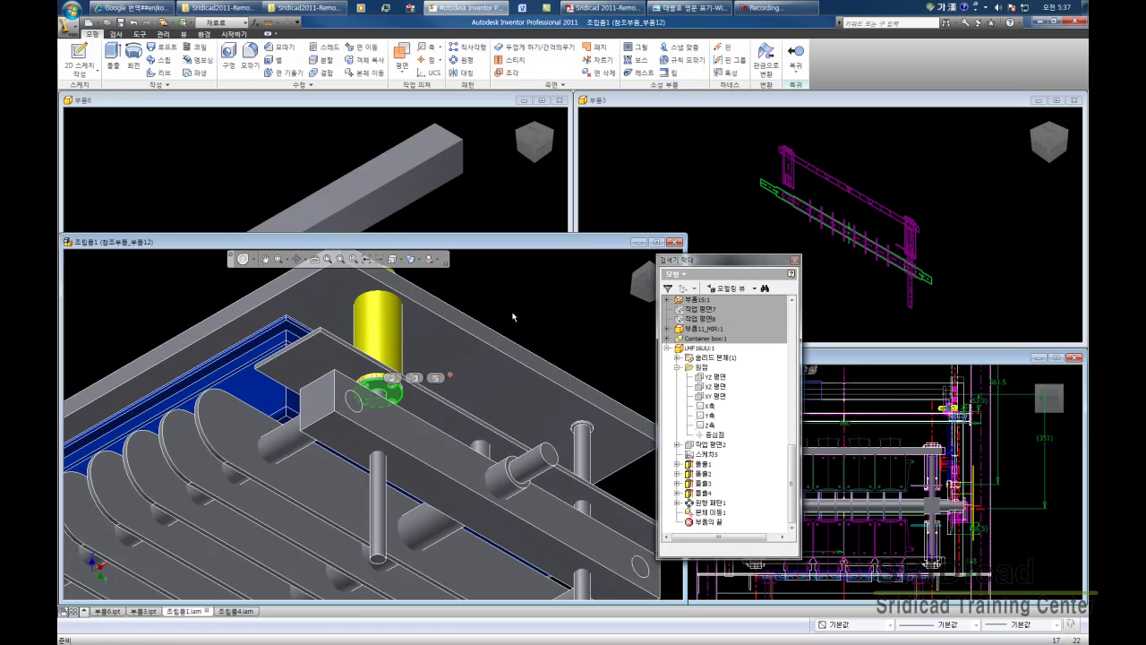
# Reopen the body move, select its second entry, and start measuring a new distance
pyautogui.doubleClick(712, 512)
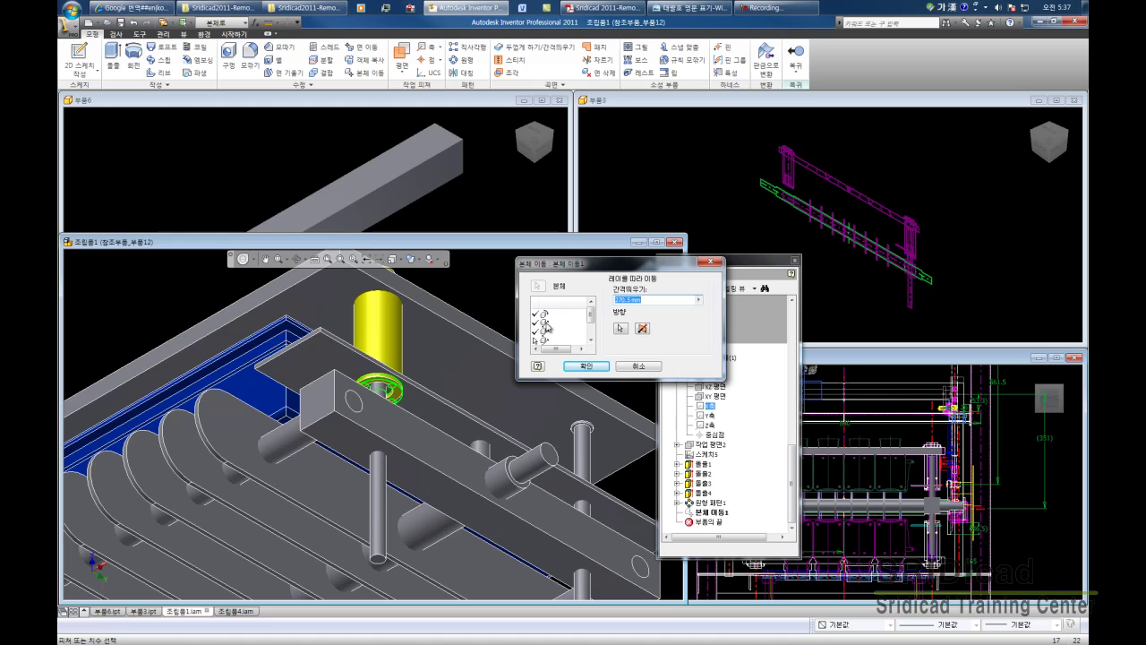
pyautogui.click(547, 324)
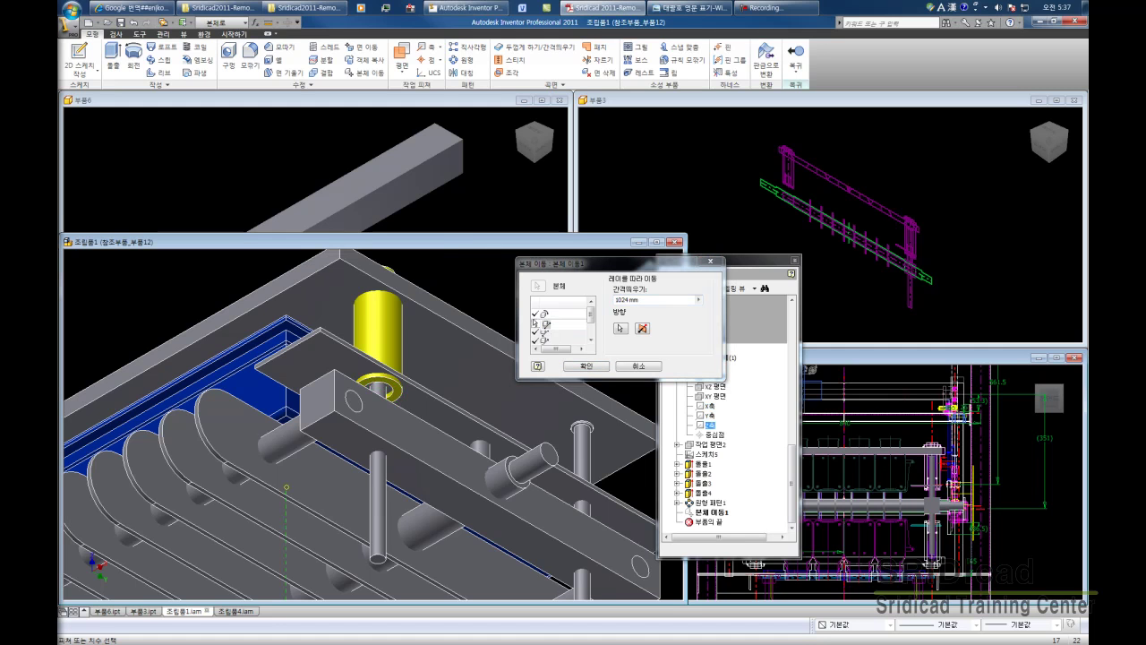
pyautogui.write('1024')
pyautogui.click(698, 305)
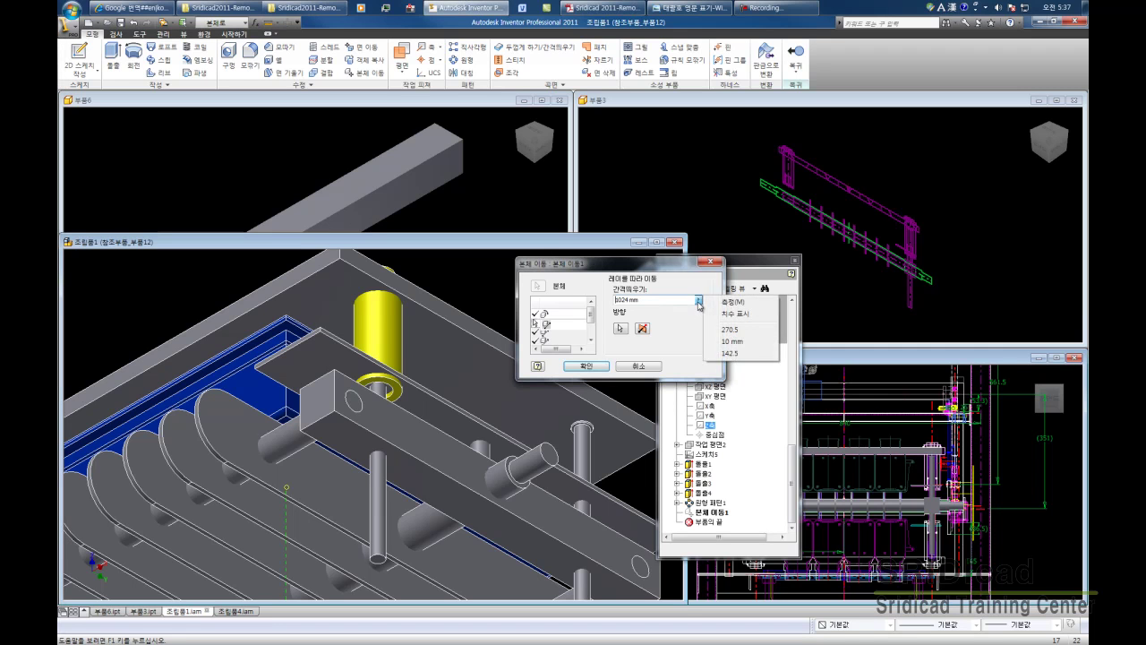
pyautogui.click(731, 308)
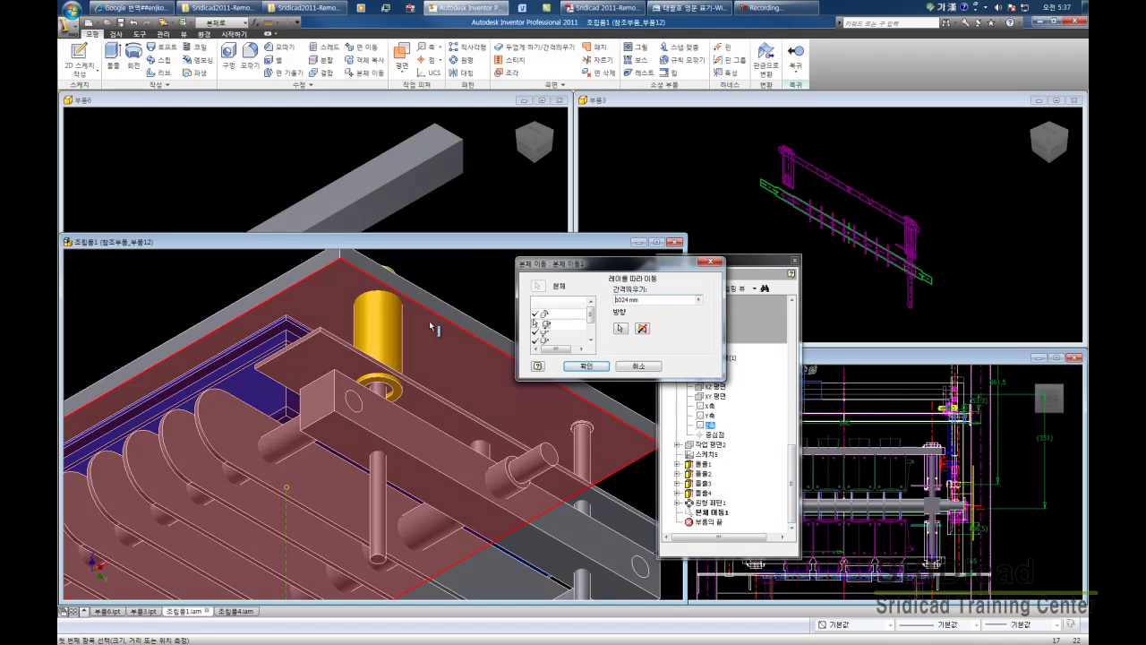
pyautogui.moveTo(405, 358); pyautogui.dragTo(404, 344, button='middle')
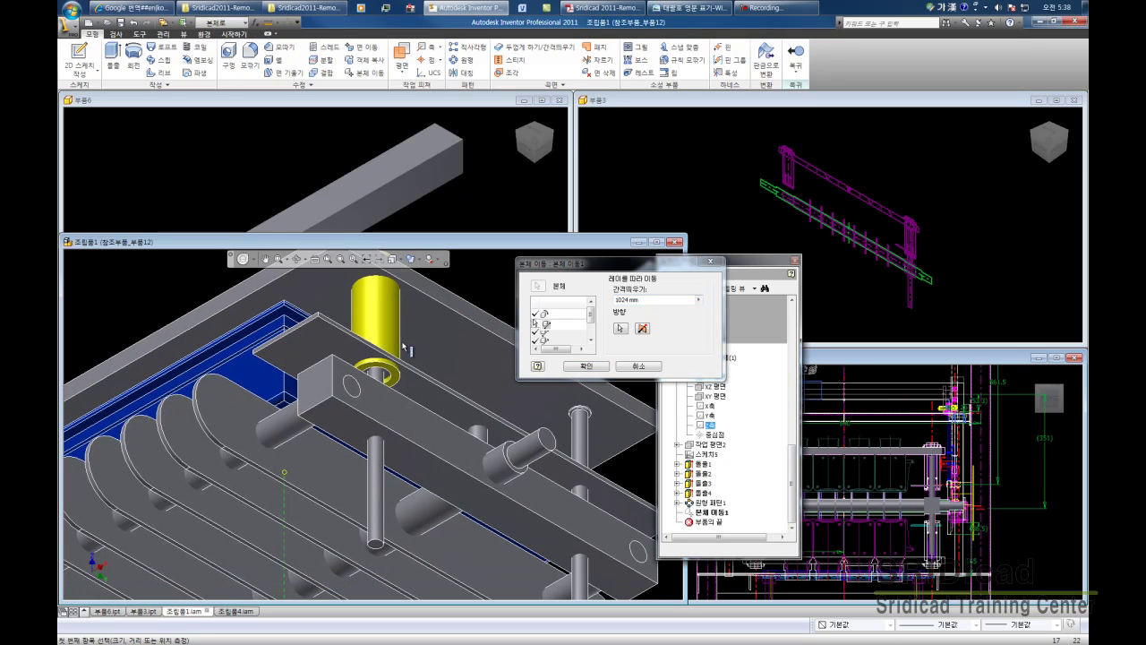
pyautogui.scroll(-5, 458, 275)
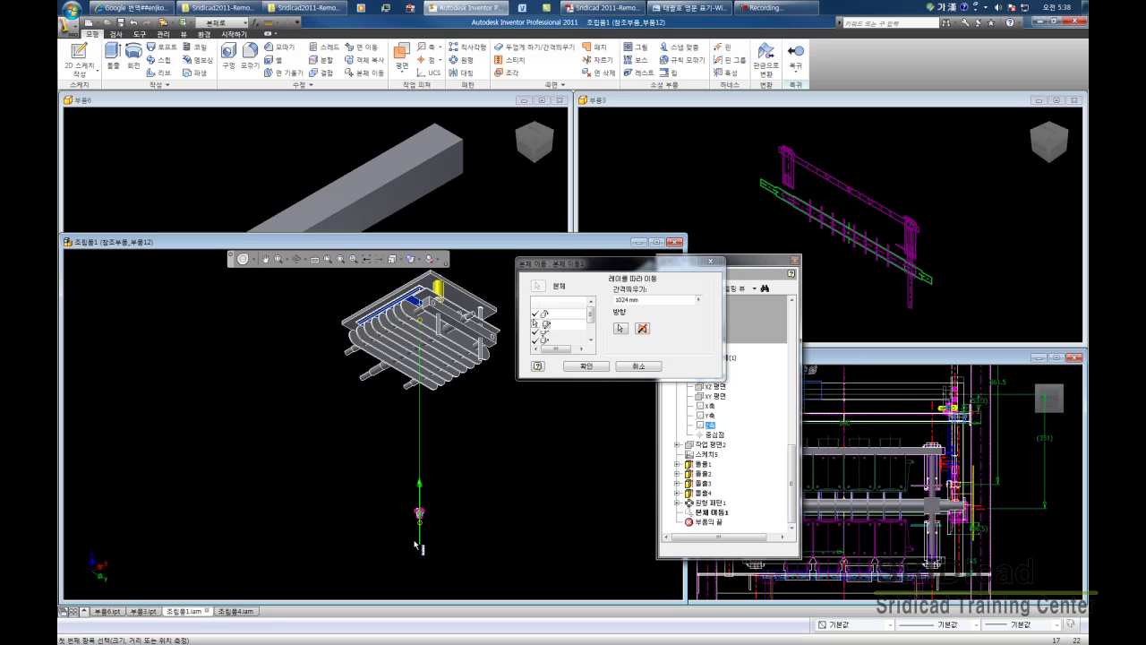
pyautogui.scroll(2, 417, 543)
pyautogui.scroll(1, 420, 538)
pyautogui.scroll(2, 434, 457)
pyautogui.scroll(1, 437, 449)
pyautogui.scroll(1, 459, 425)
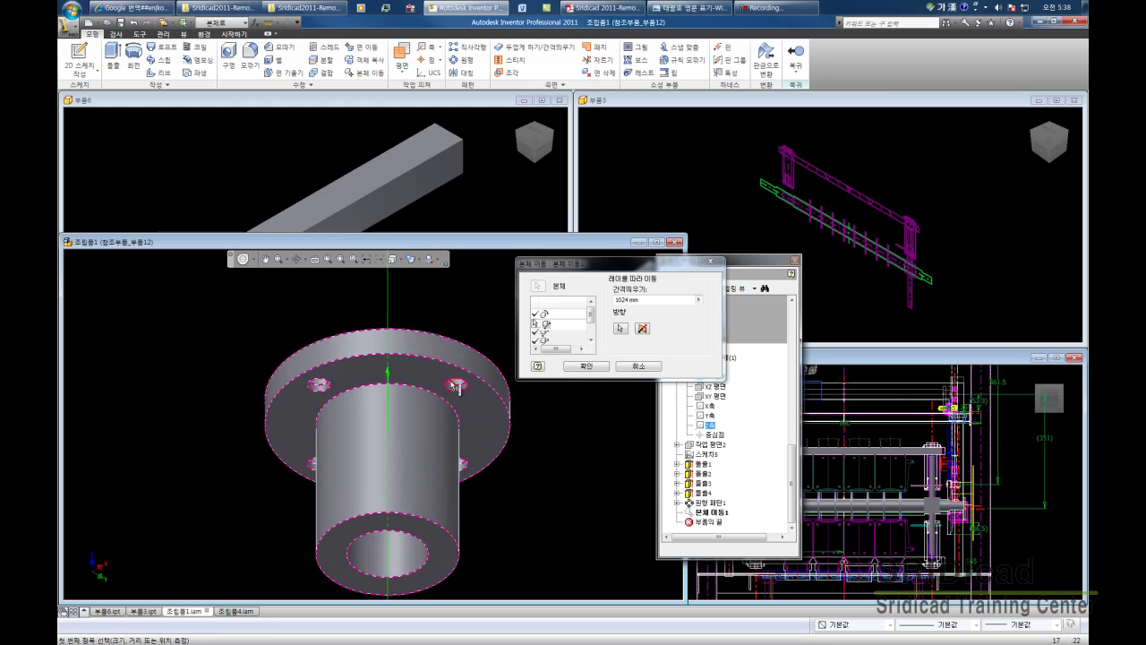
pyautogui.scroll(1, 457, 388)
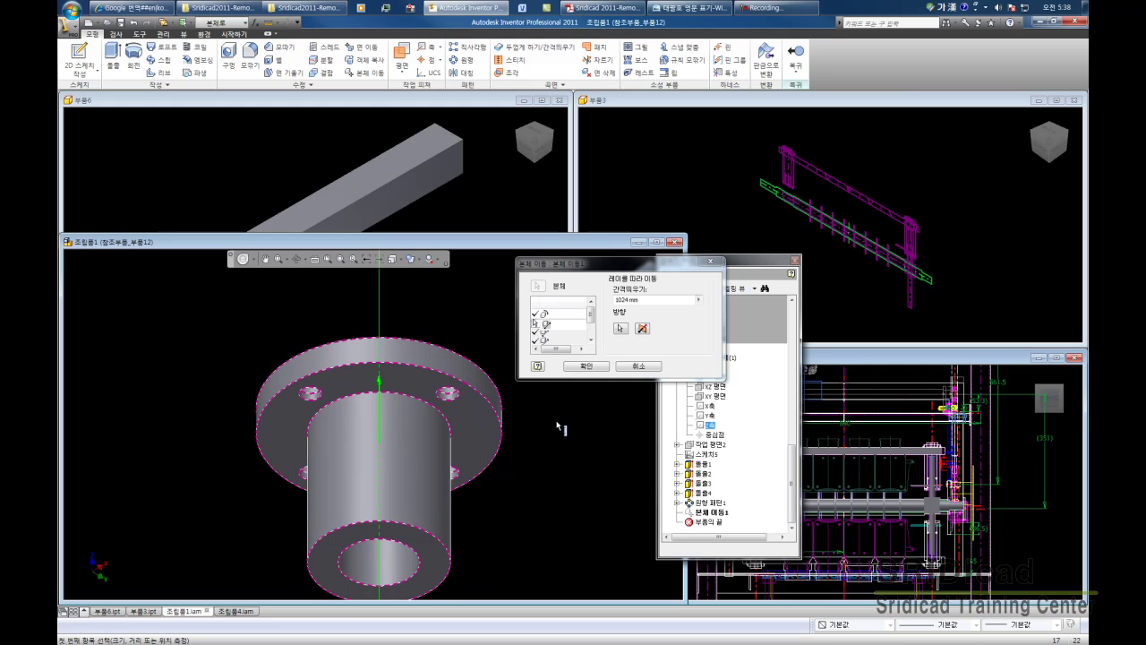
# Use the flange face and top edge as direction, enter 1024-6, and apply
pyautogui.click(475, 381)
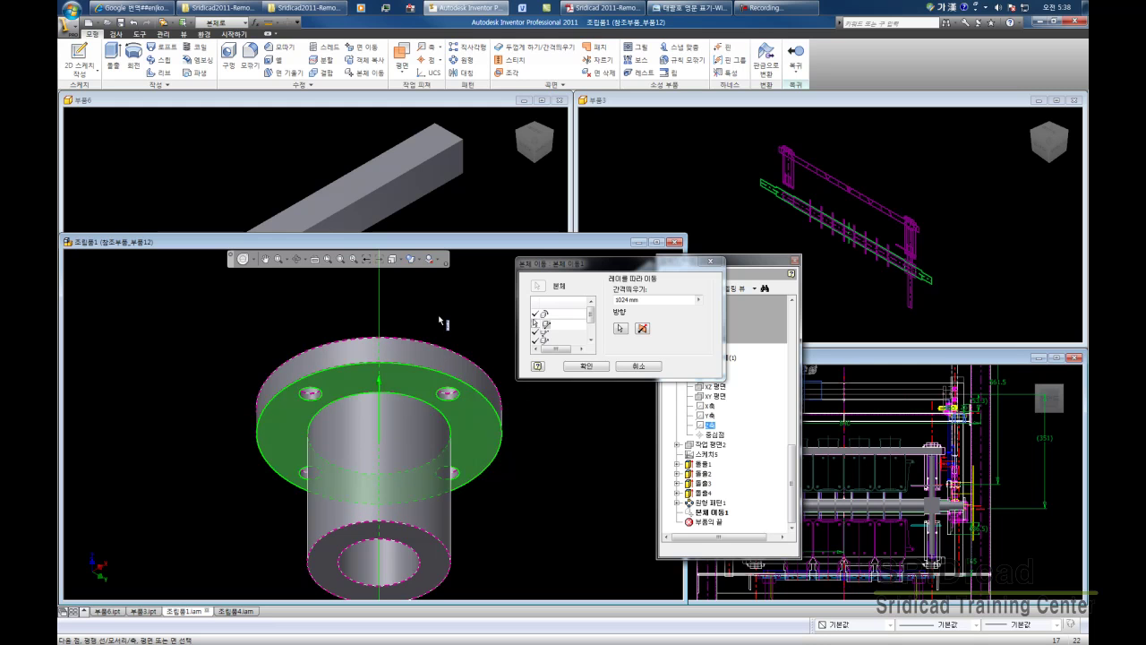
pyautogui.click(428, 343)
pyautogui.click(428, 343)
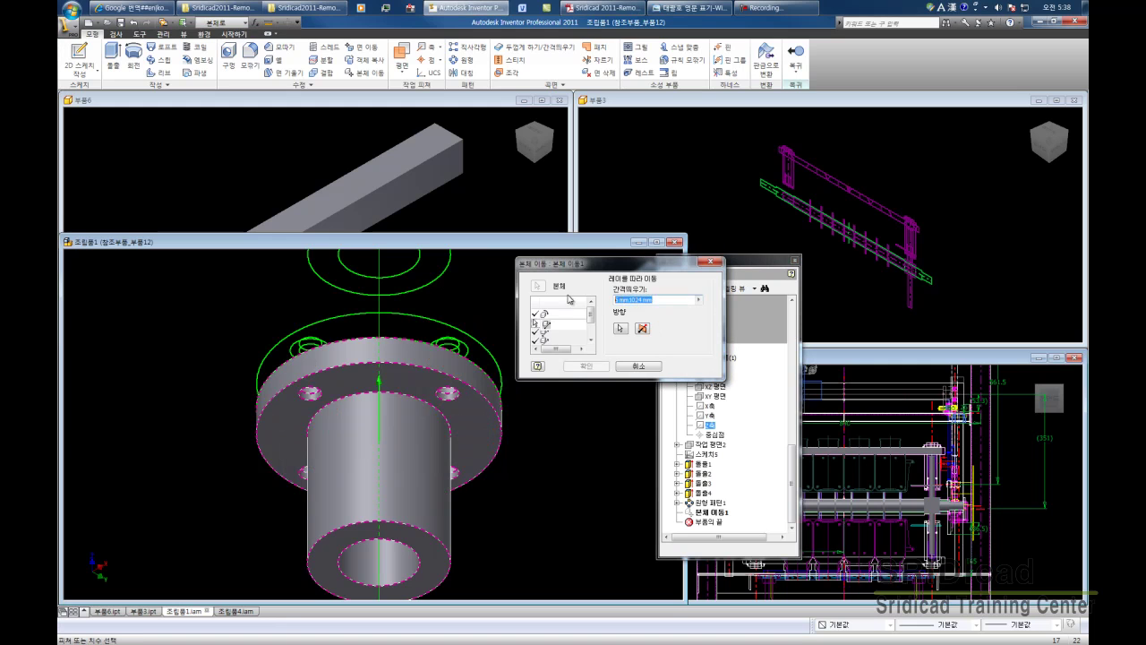
pyautogui.write('1024-')
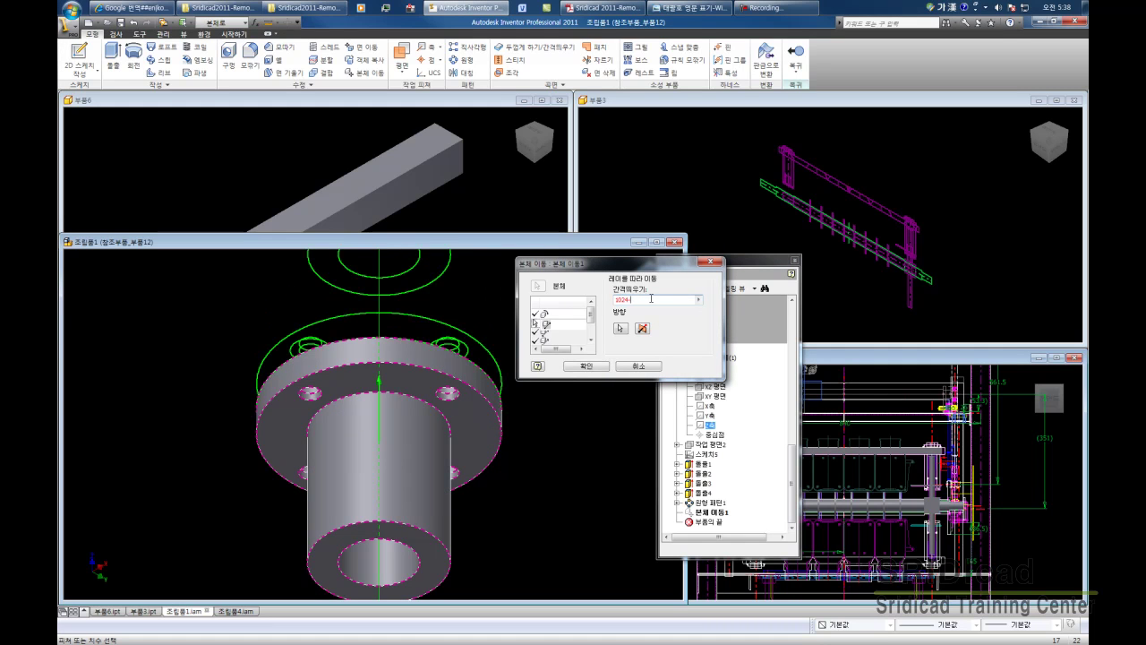
pyautogui.write('6')
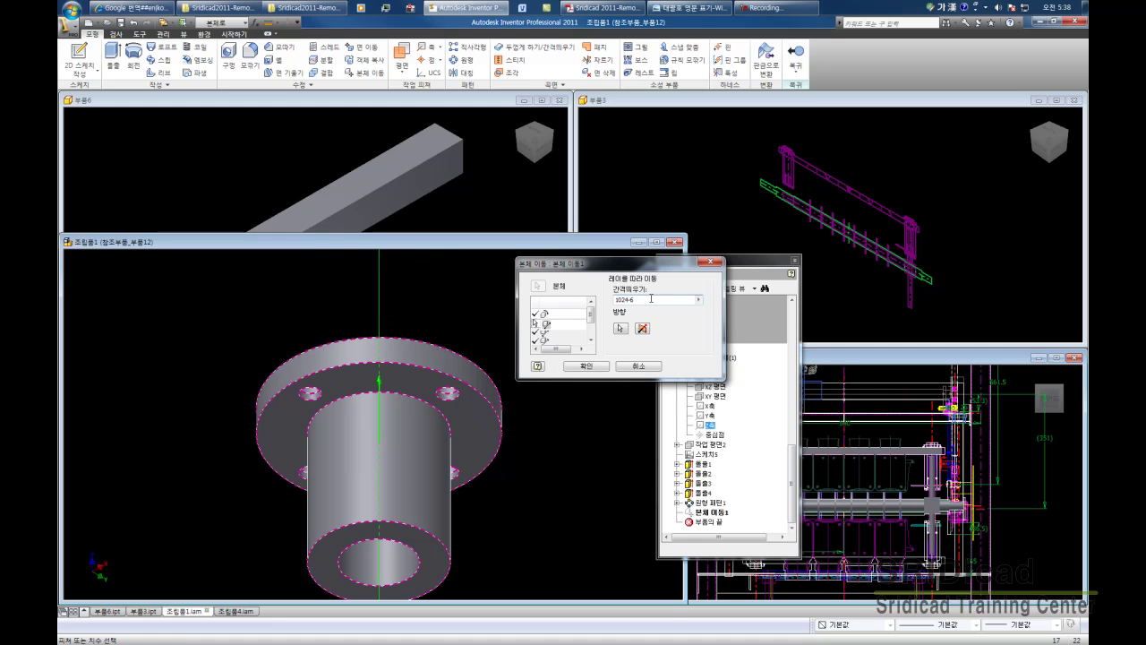
pyautogui.click(591, 367)
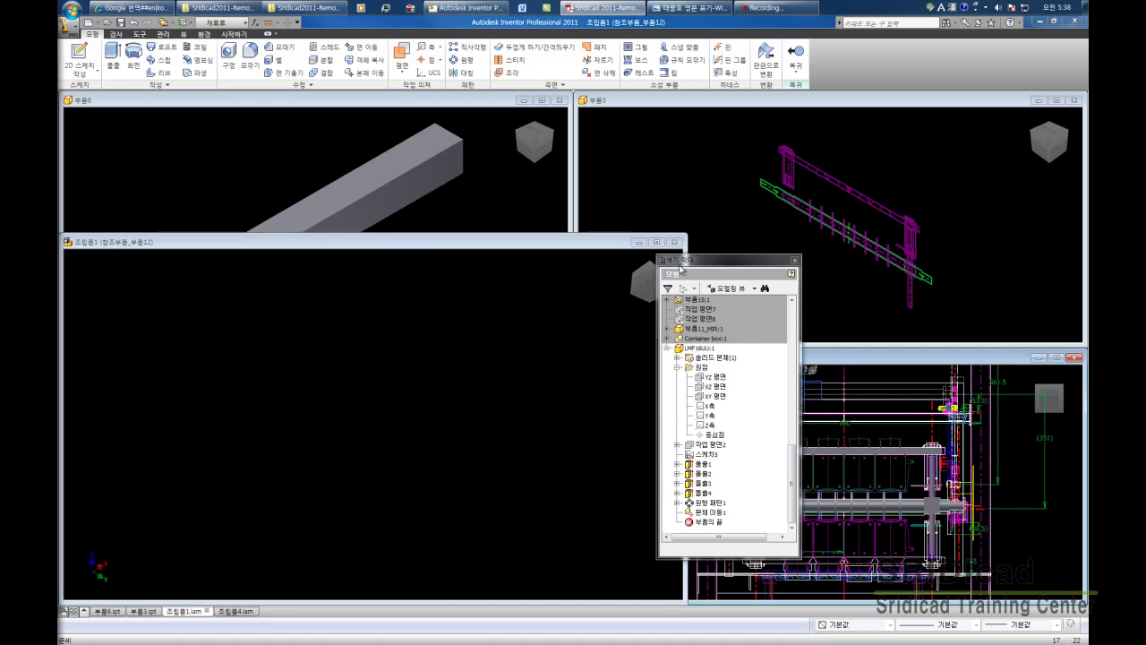
# Restore the home view, view from below, and zoom-window onto the yellow guide-post ring
pyautogui.click(632, 258)
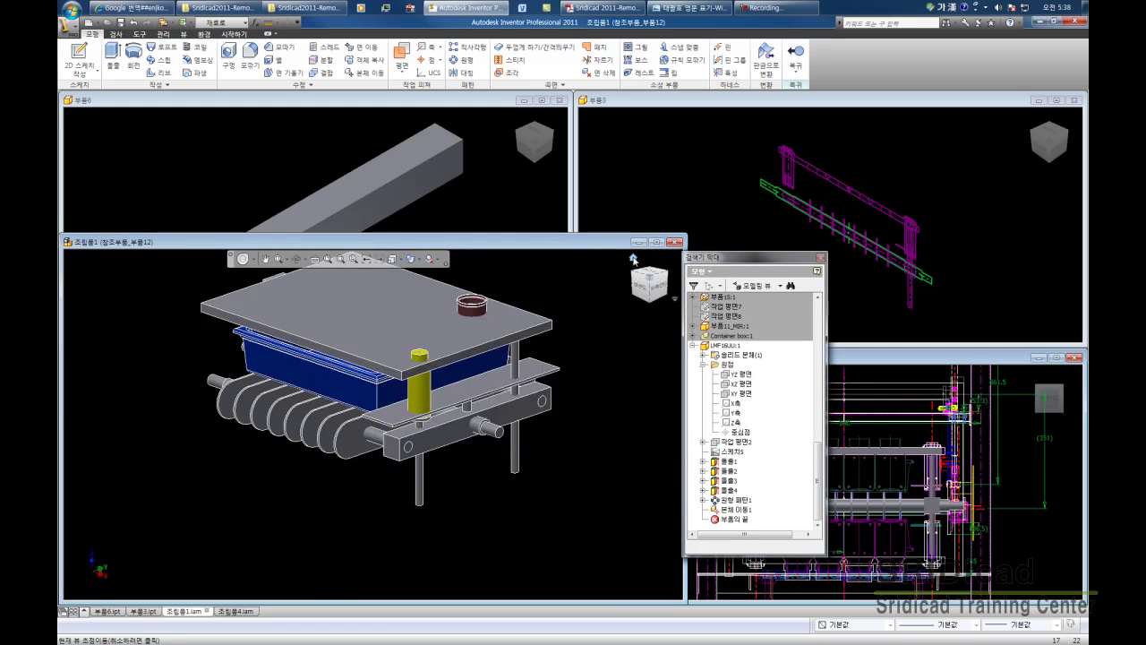
pyautogui.scroll(-5, 518, 536)
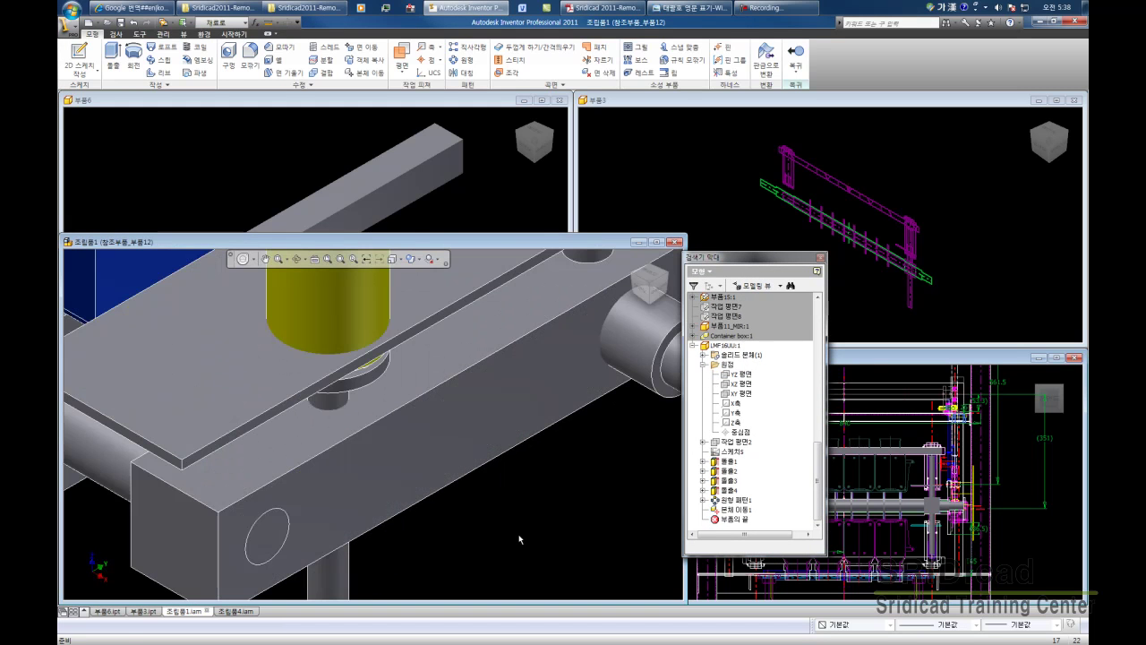
pyautogui.click(653, 308)
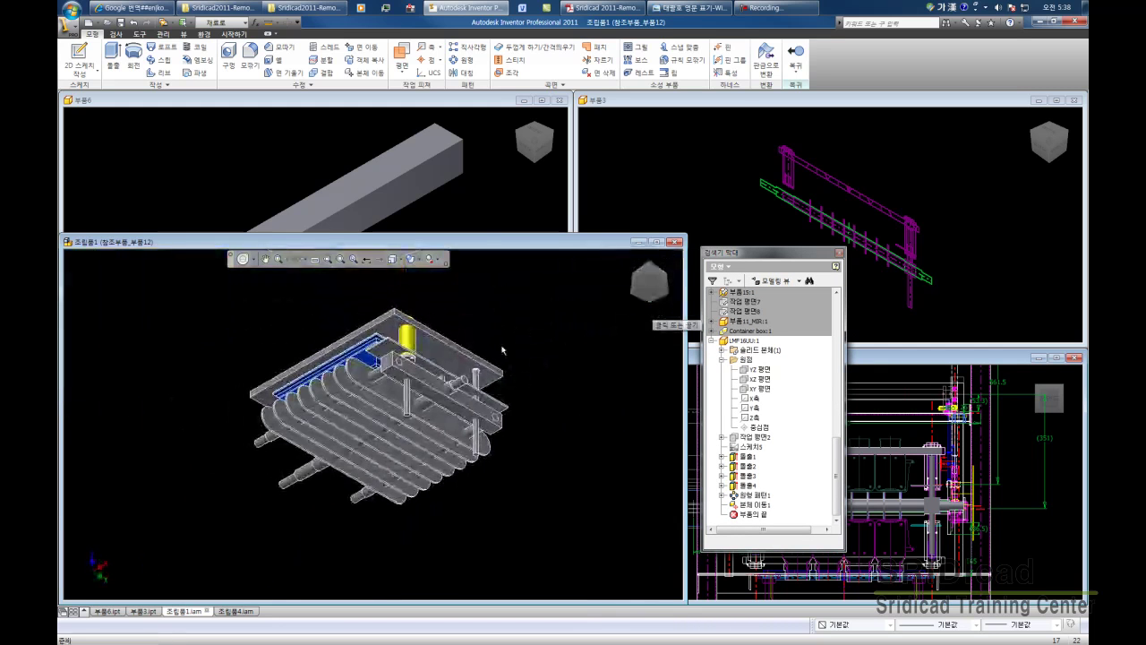
pyautogui.scroll(-3, 417, 357)
pyautogui.scroll(-2, 427, 331)
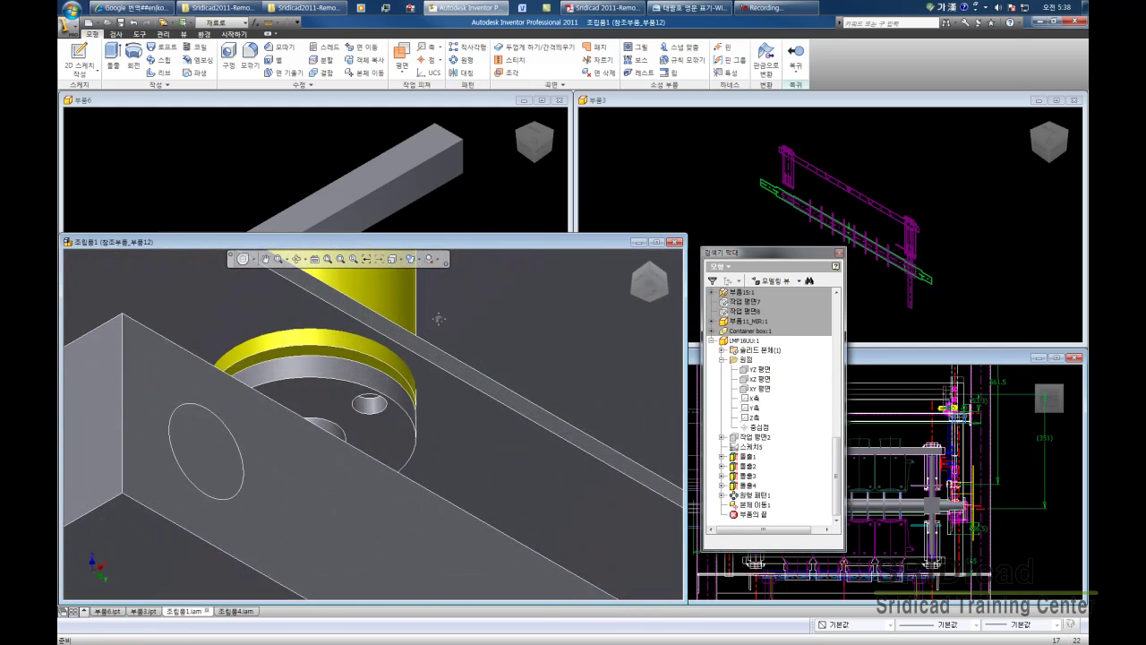
pyautogui.scroll(-1, 475, 322)
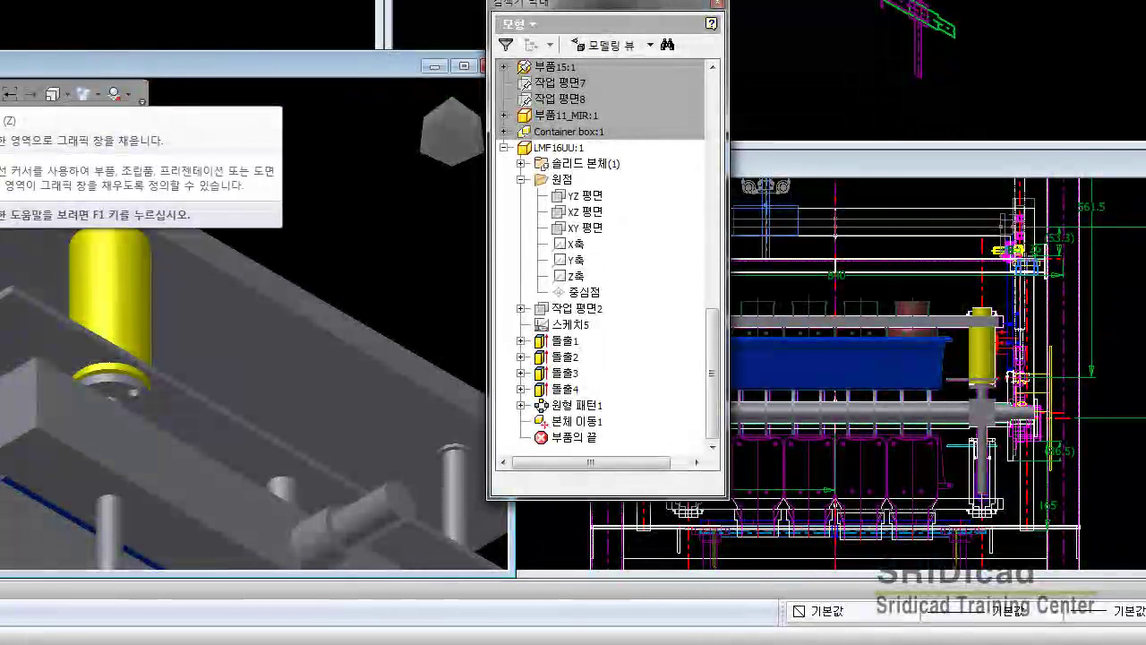
pyautogui.click(113, 93)
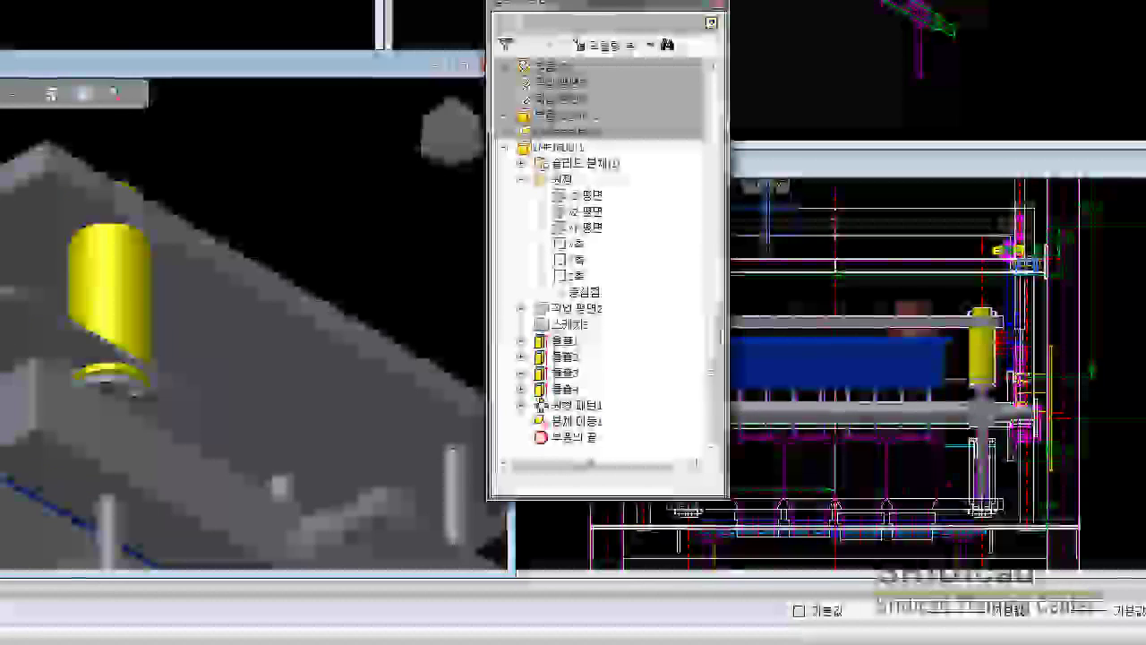
pyautogui.moveTo(66, 363); pyautogui.dragTo(158, 414)
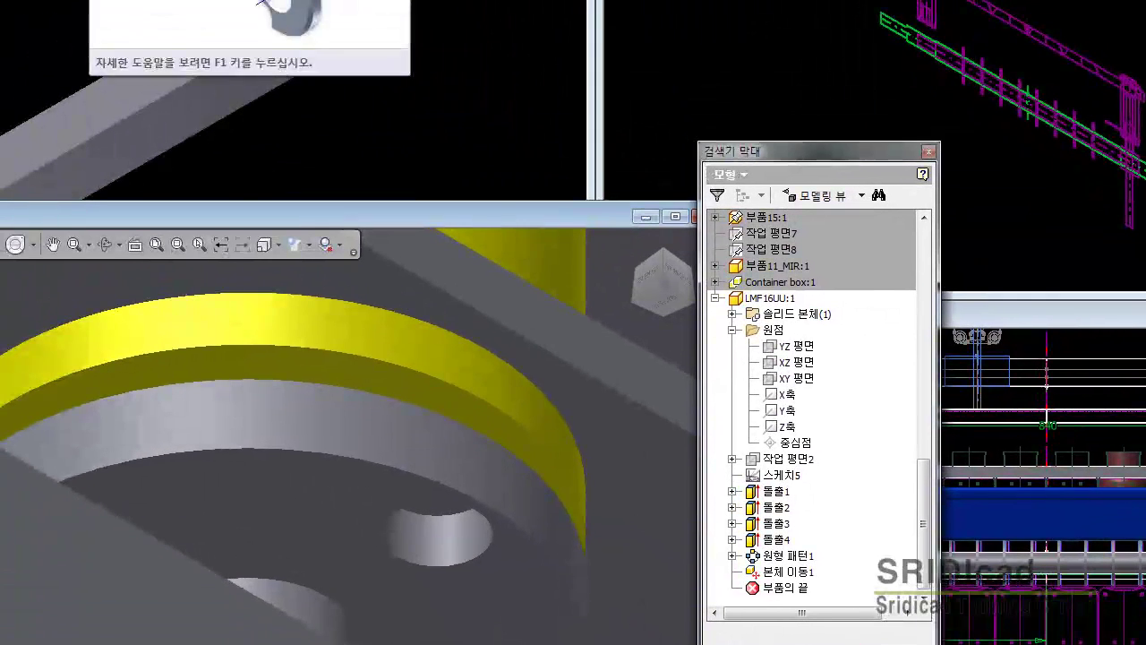
pyautogui.click(269, 2)
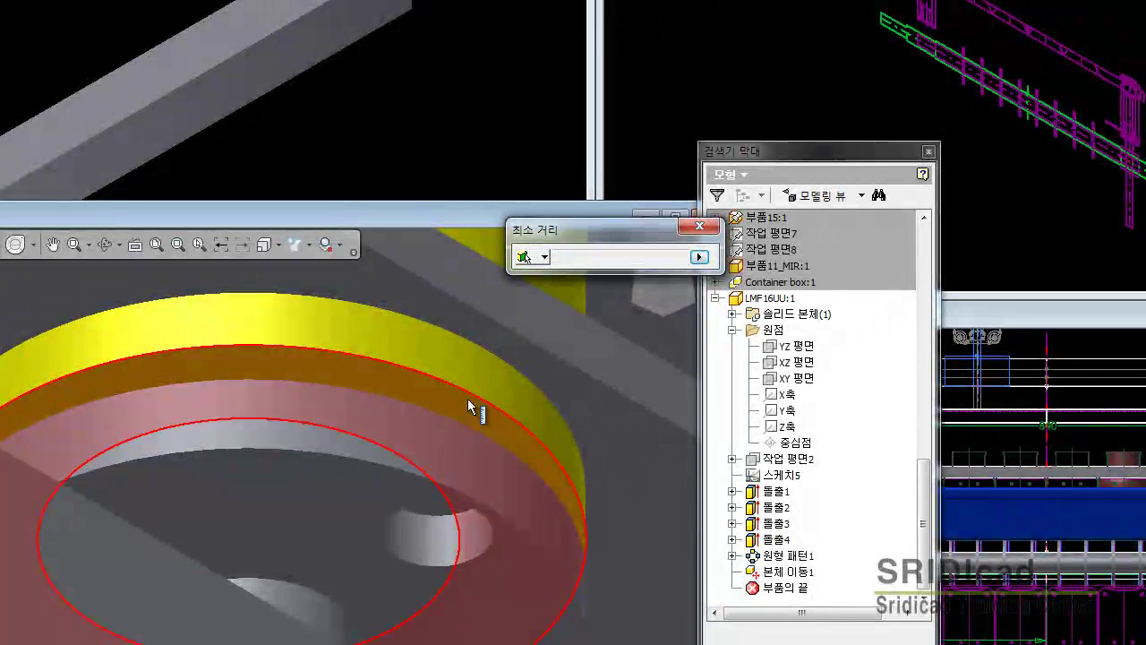
pyautogui.click(470, 400)
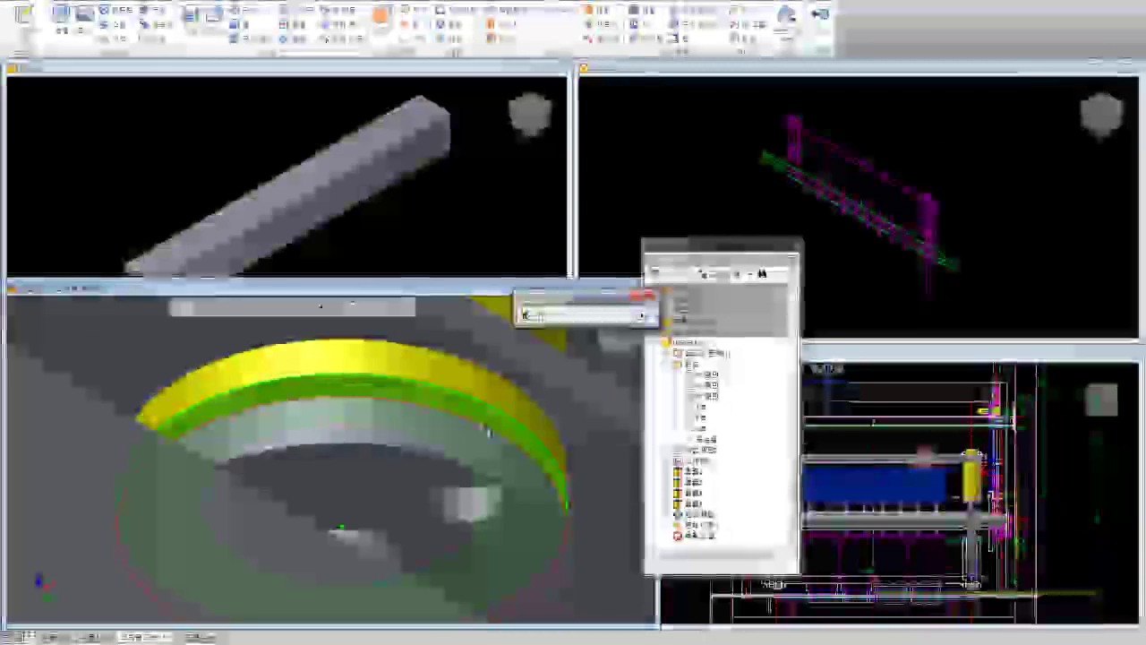
pyautogui.click(479, 424)
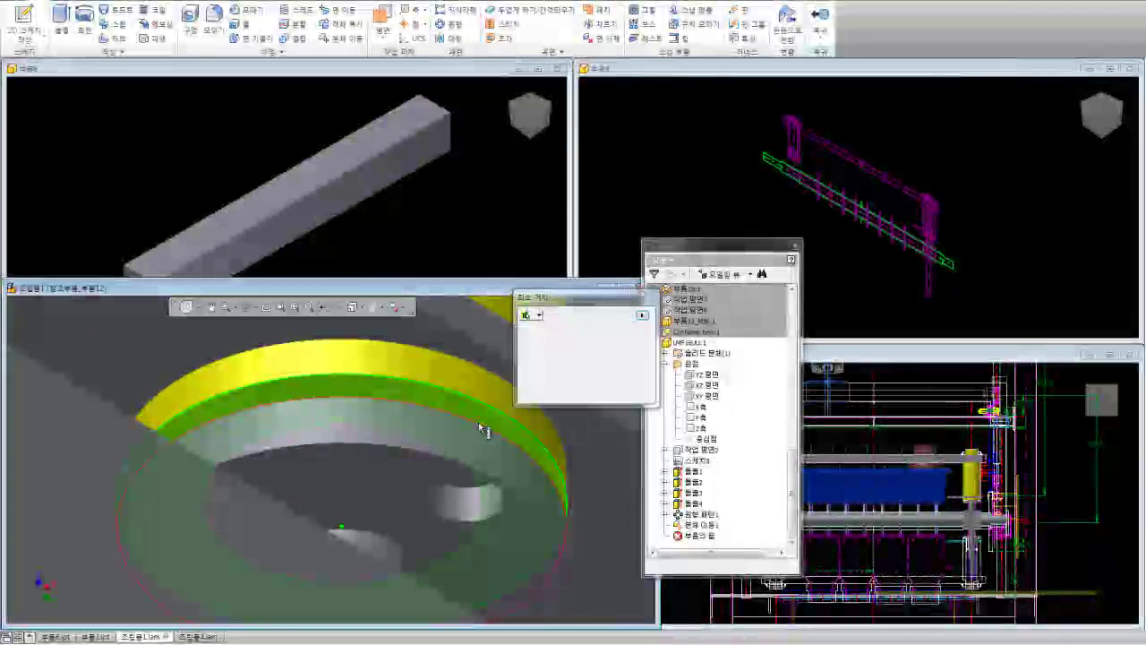
pyautogui.moveTo(609, 299); pyautogui.dragTo(551, 299)
pyautogui.click(585, 297)
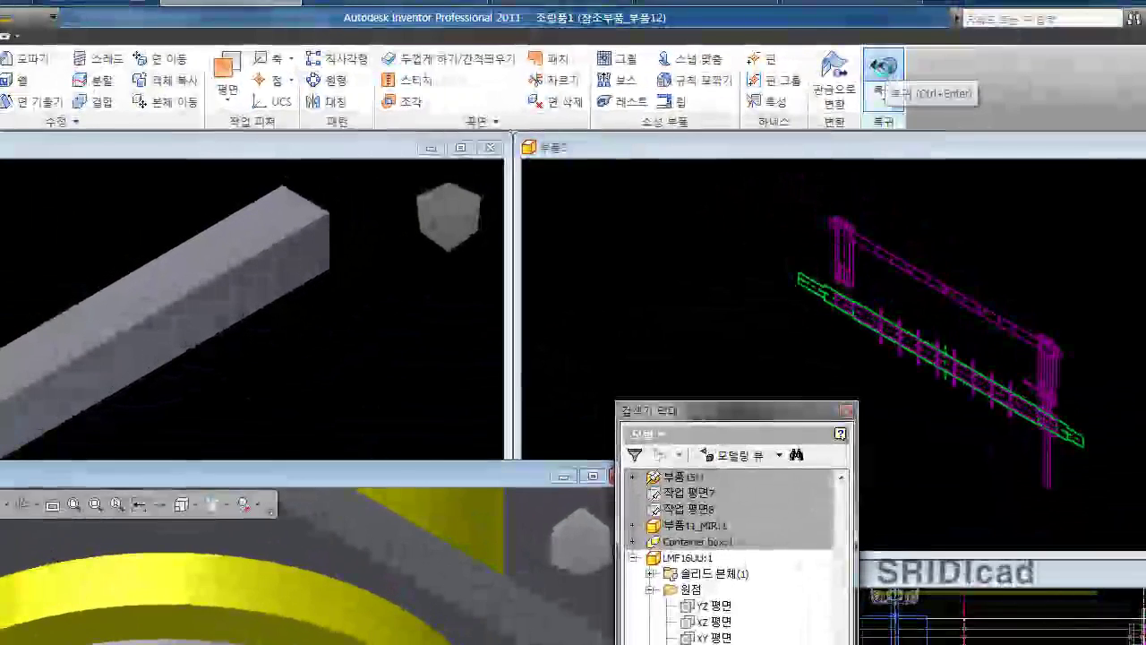
# Grip-snap the bushing 3 mm along the guide-post axis and suppress Flush:16
pyautogui.click(883, 76)
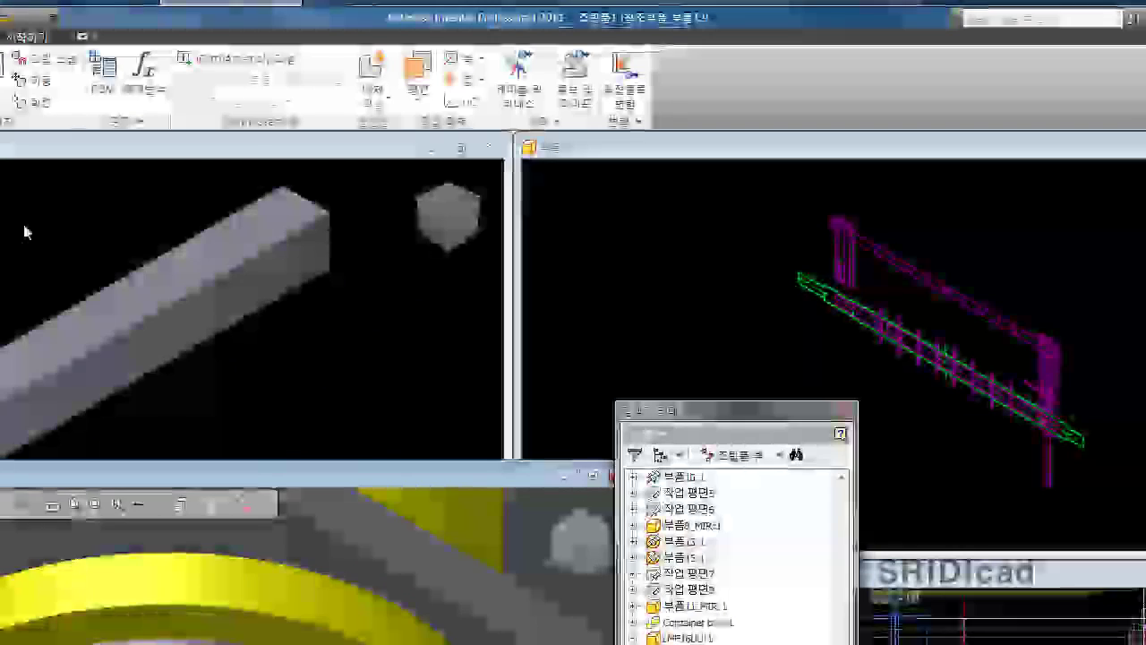
pyautogui.click(61, 64)
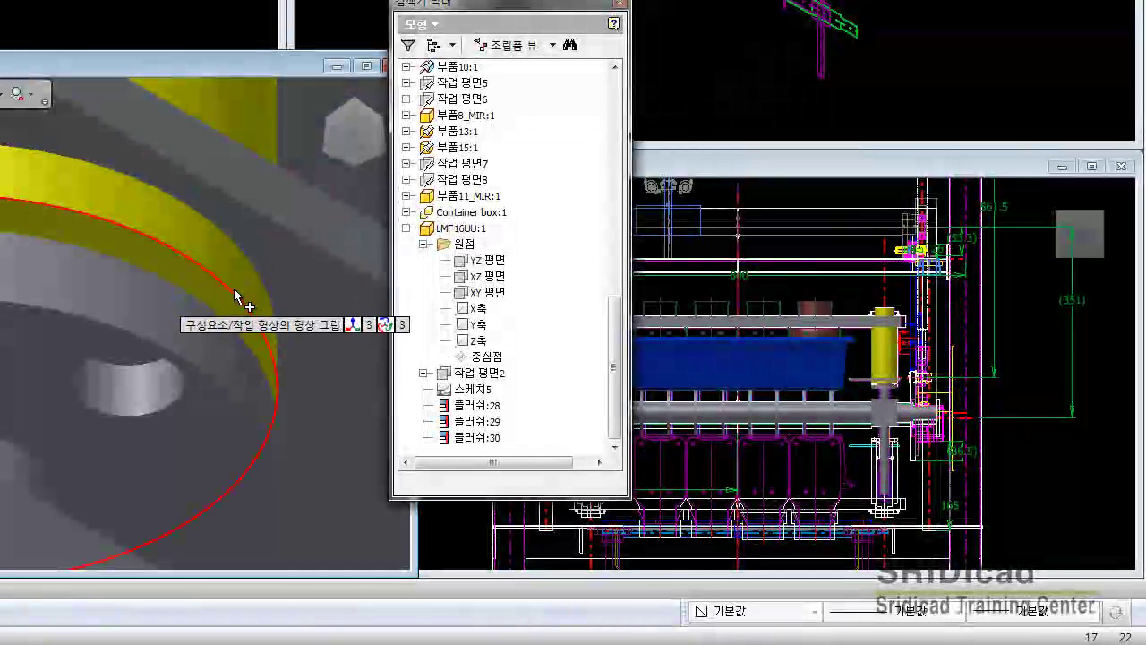
pyautogui.click(231, 296)
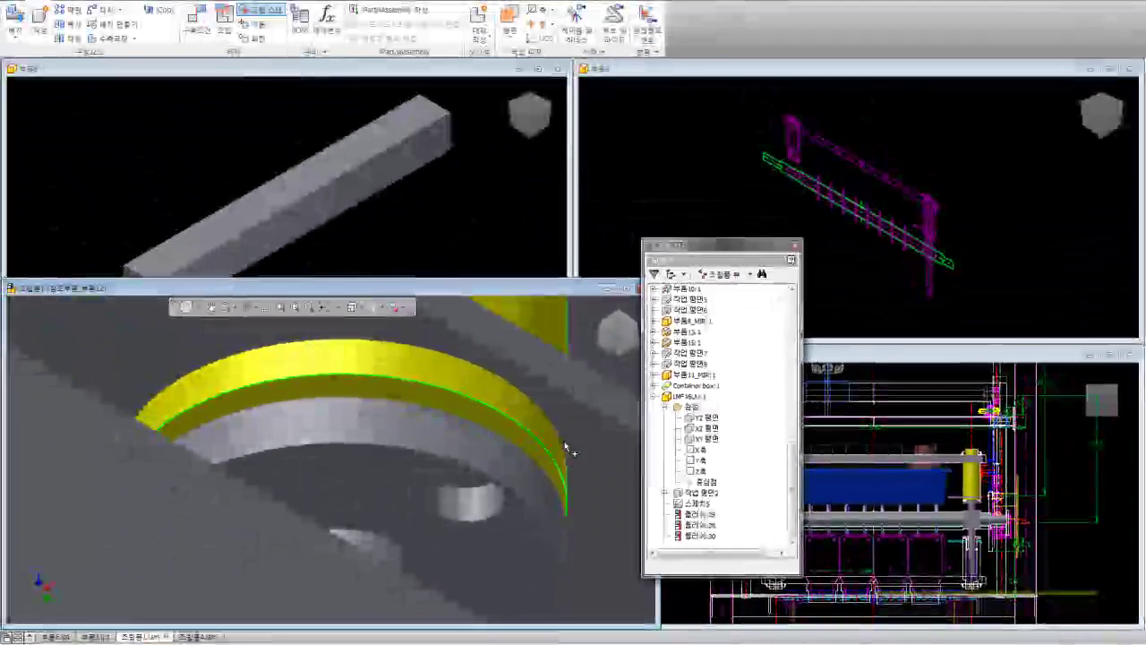
pyautogui.moveTo(566, 447); pyautogui.dragTo(532, 529)
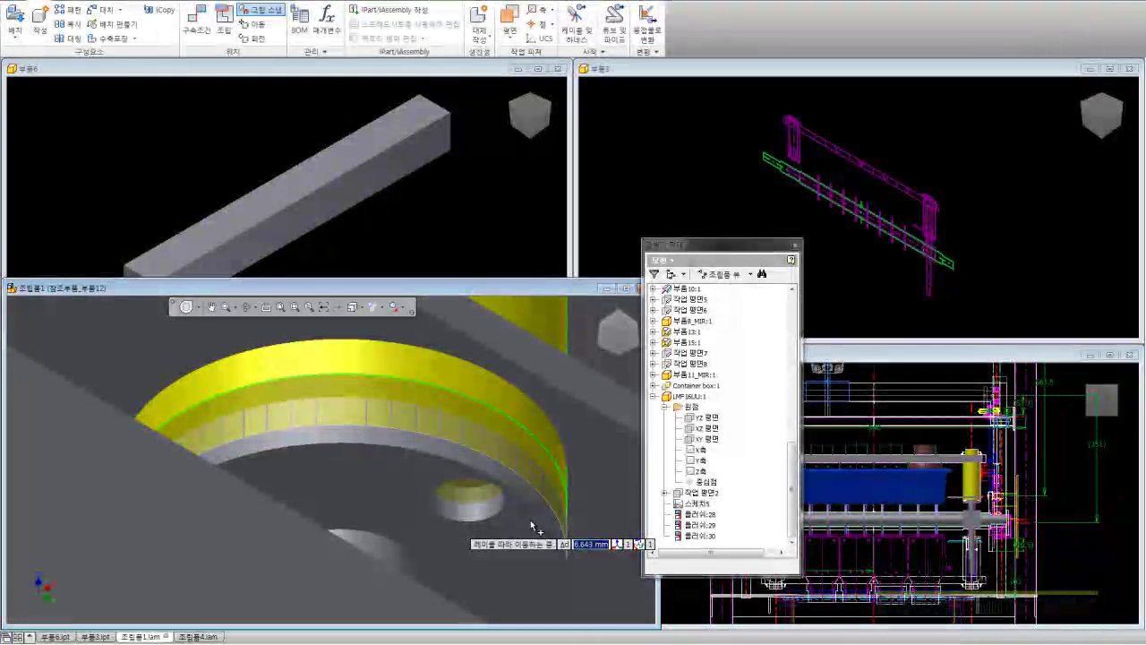
pyautogui.write('3')
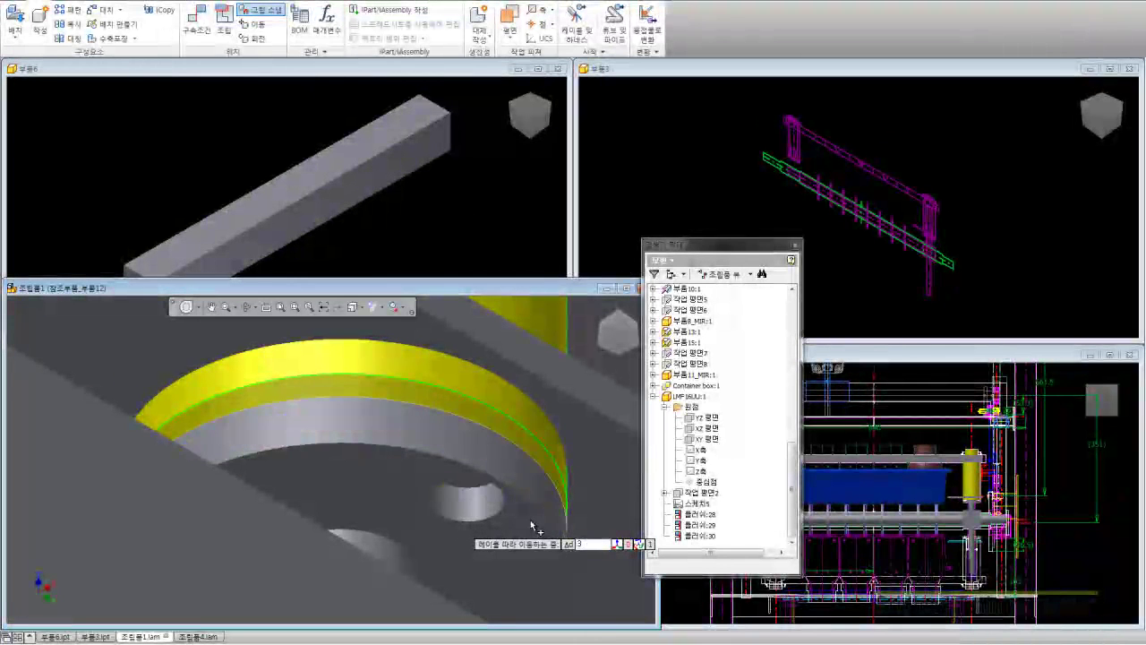
pyautogui.press('Return')
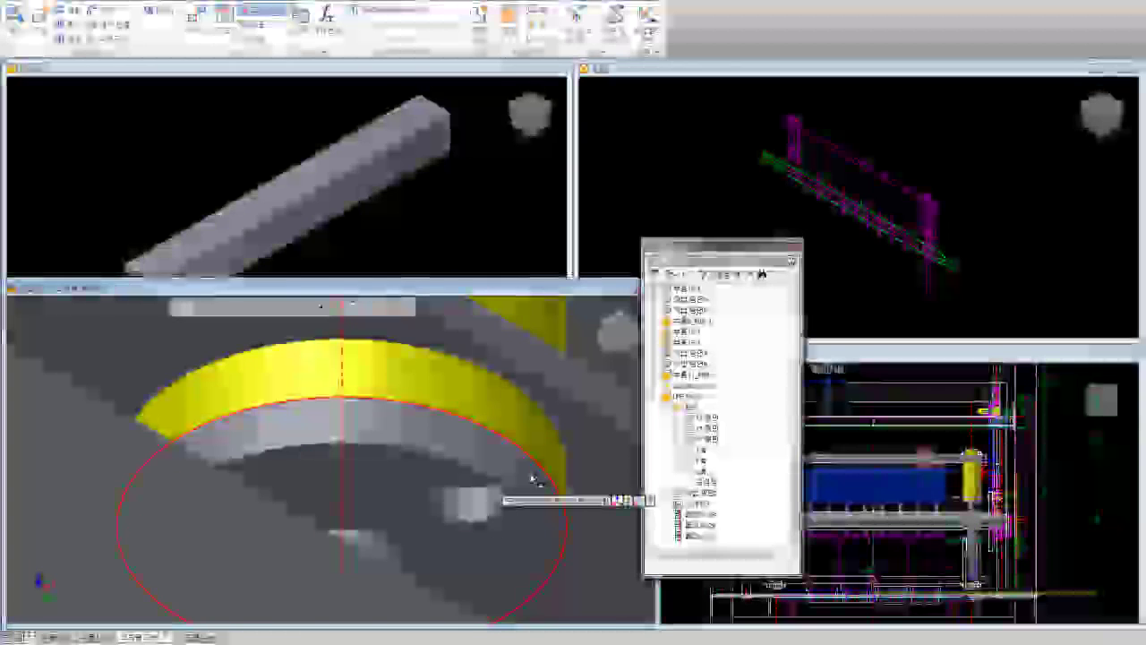
pyautogui.rightClick(531, 475)
pyautogui.click(555, 499)
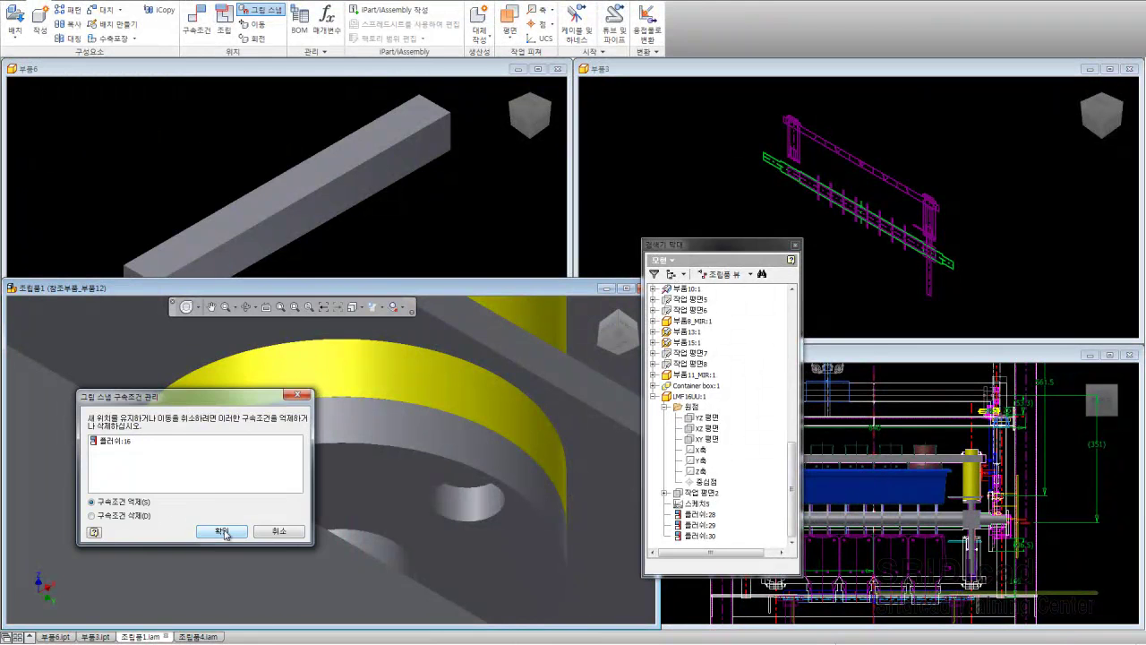
pyautogui.click(222, 531)
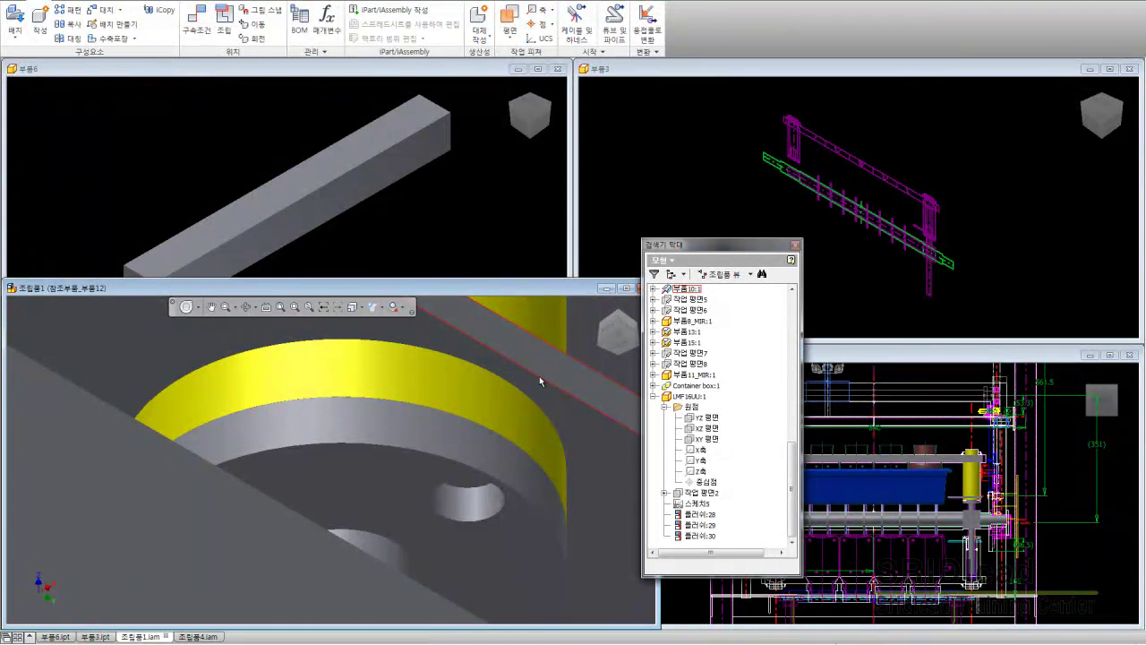
# Zoom to the whole assembly and switch the display style to shaded with edges
pyautogui.press('Home')
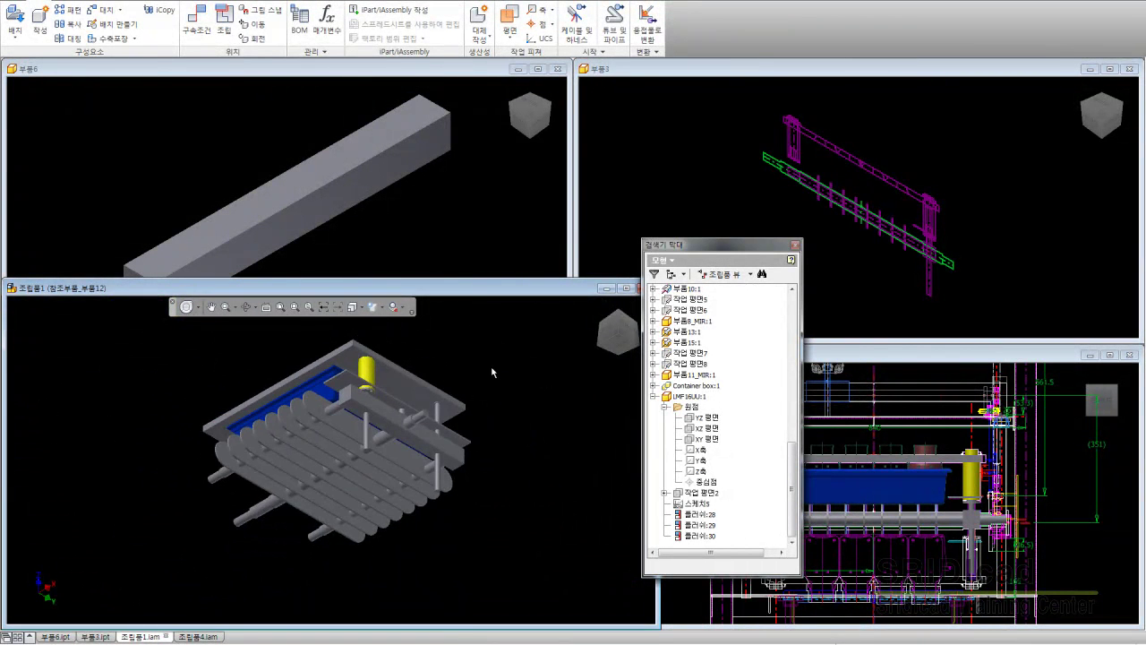
pyautogui.click(198, 3)
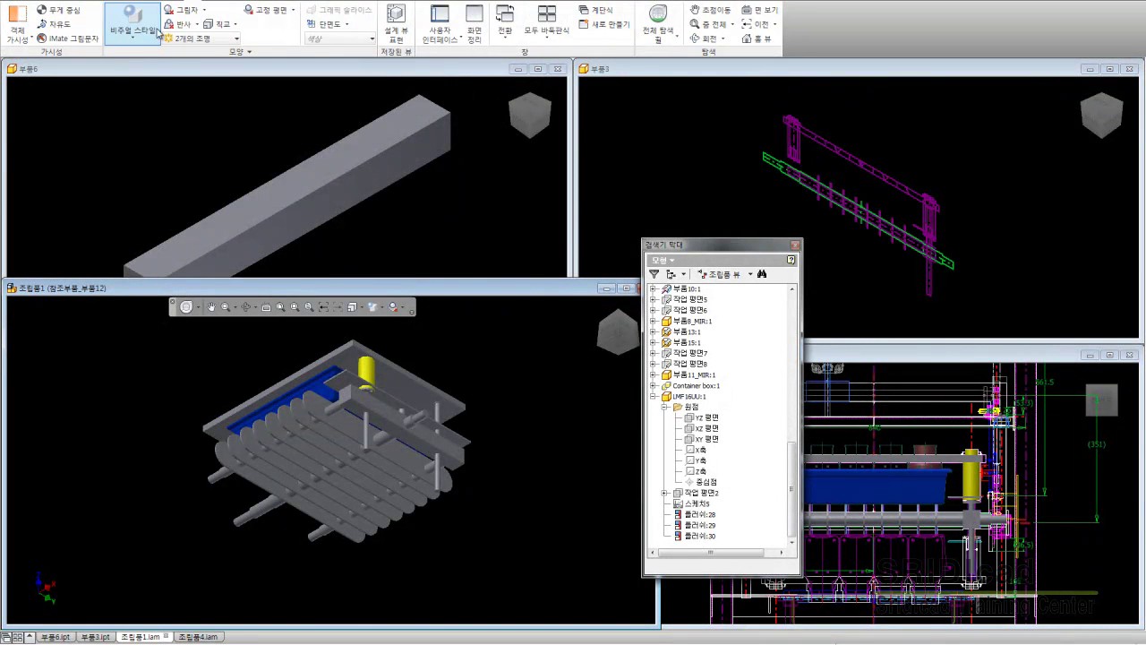
pyautogui.click(148, 40)
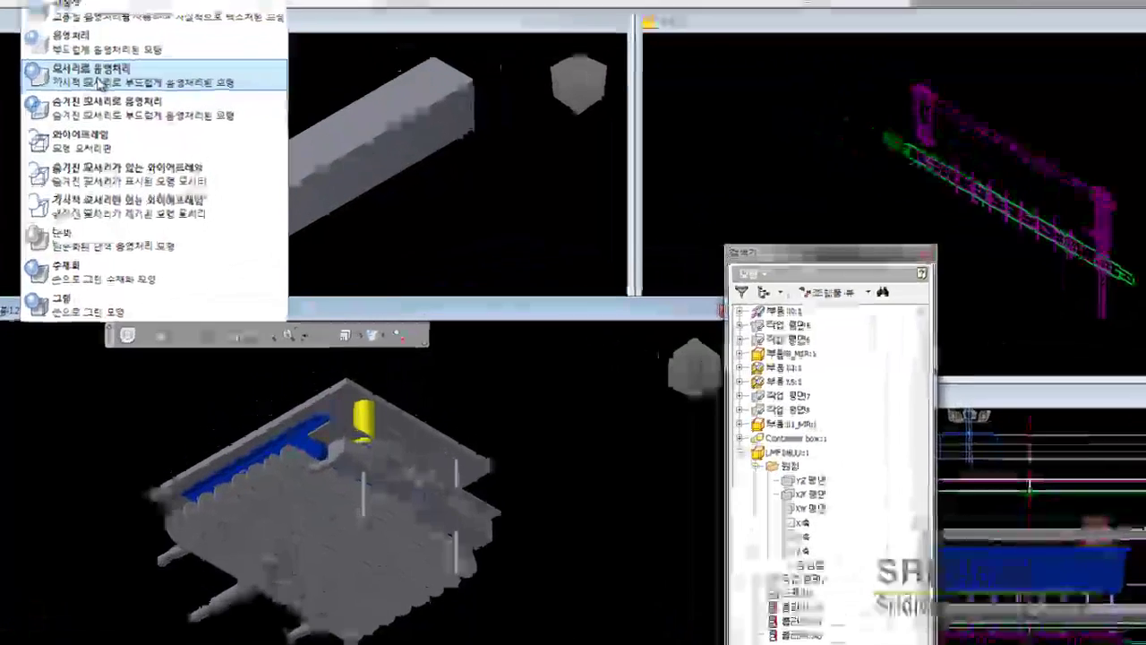
pyautogui.click(157, 108)
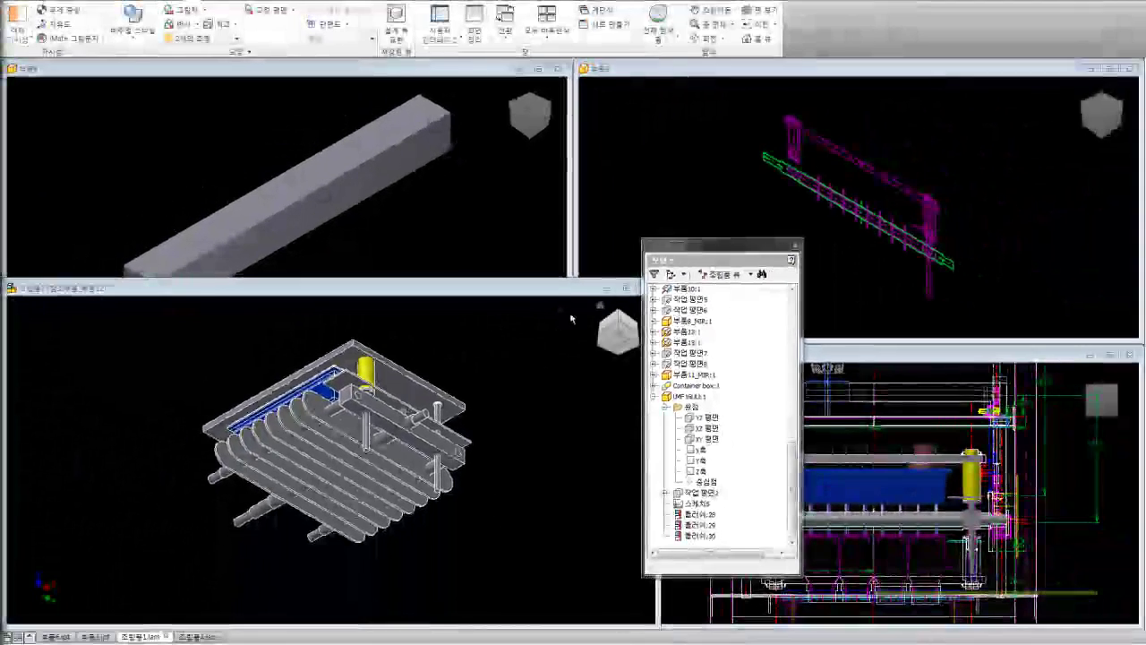
# Return to the home view and activate the 조립품4 assembly window
pyautogui.click(600, 307)
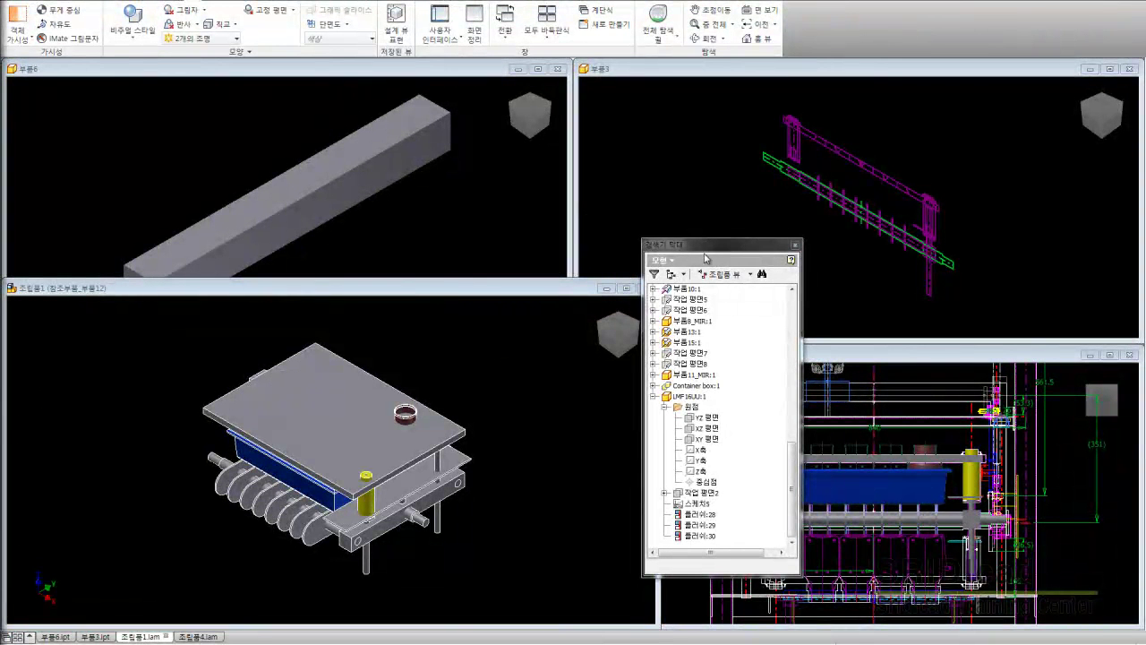
pyautogui.moveTo(706, 245); pyautogui.dragTo(449, 240)
pyautogui.click(684, 367)
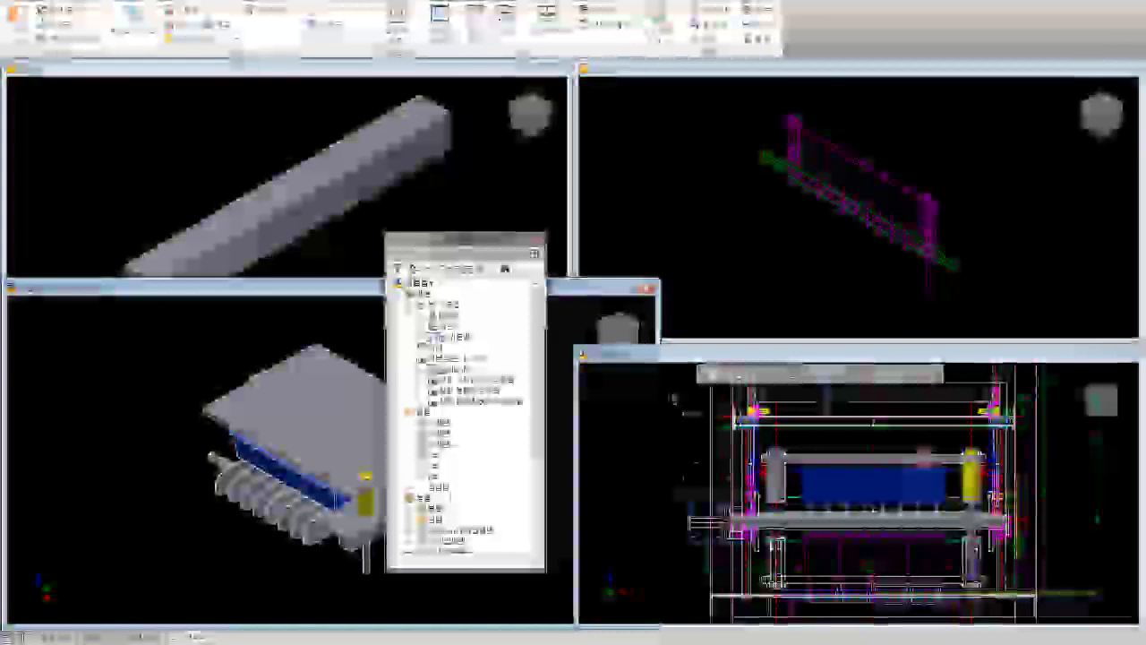
# Fit and home the 조립품4 view, edit sketch S08-정면도, and expand the 블록 folder
pyautogui.press('Home')
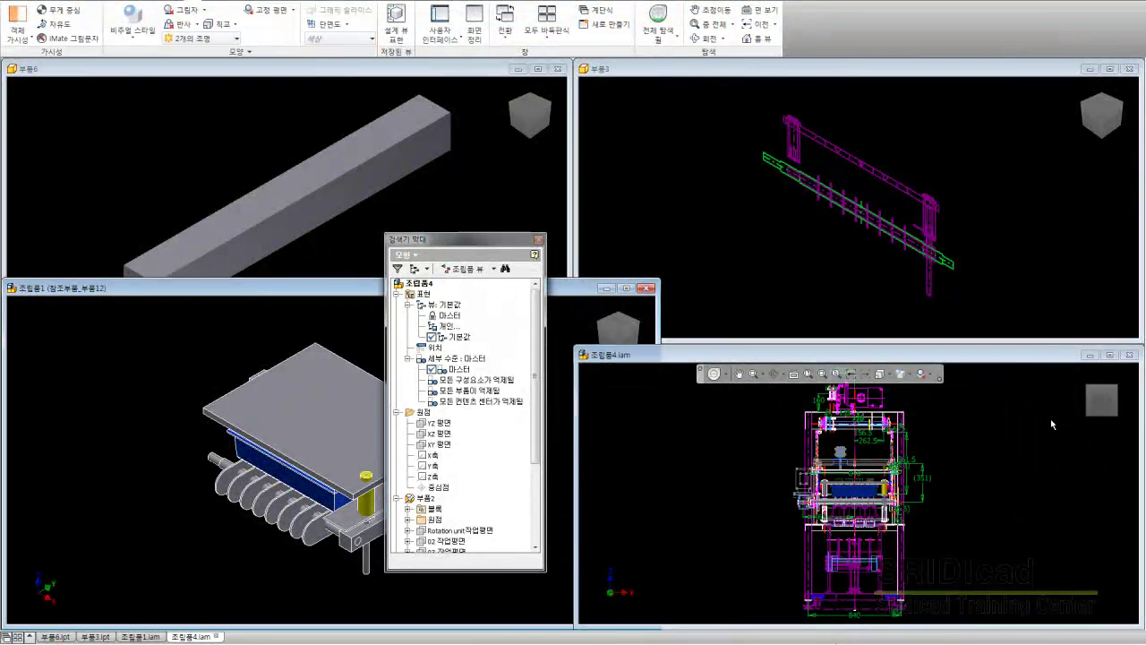
pyautogui.click(1083, 371)
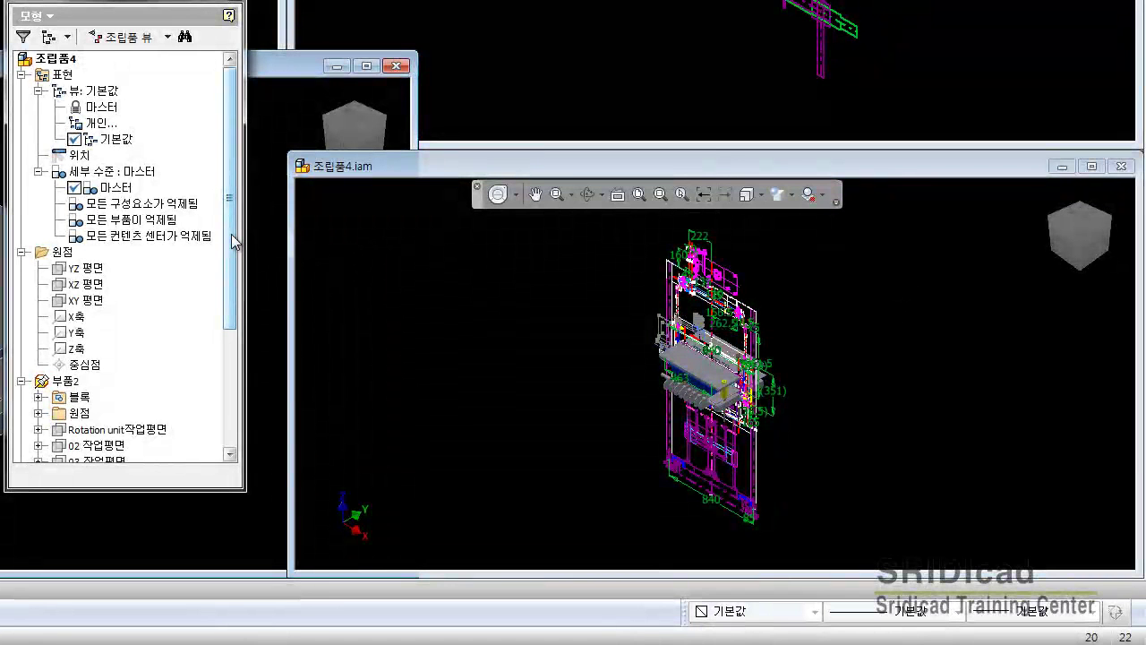
pyautogui.moveTo(235, 241); pyautogui.dragTo(231, 349)
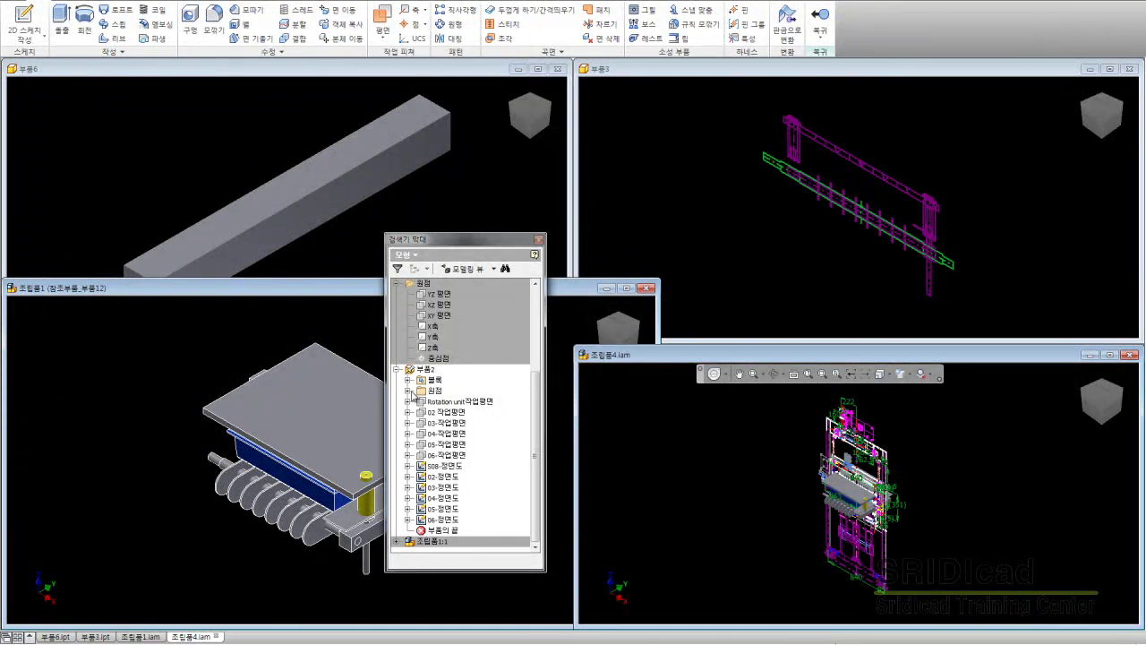
pyautogui.doubleClick(458, 467)
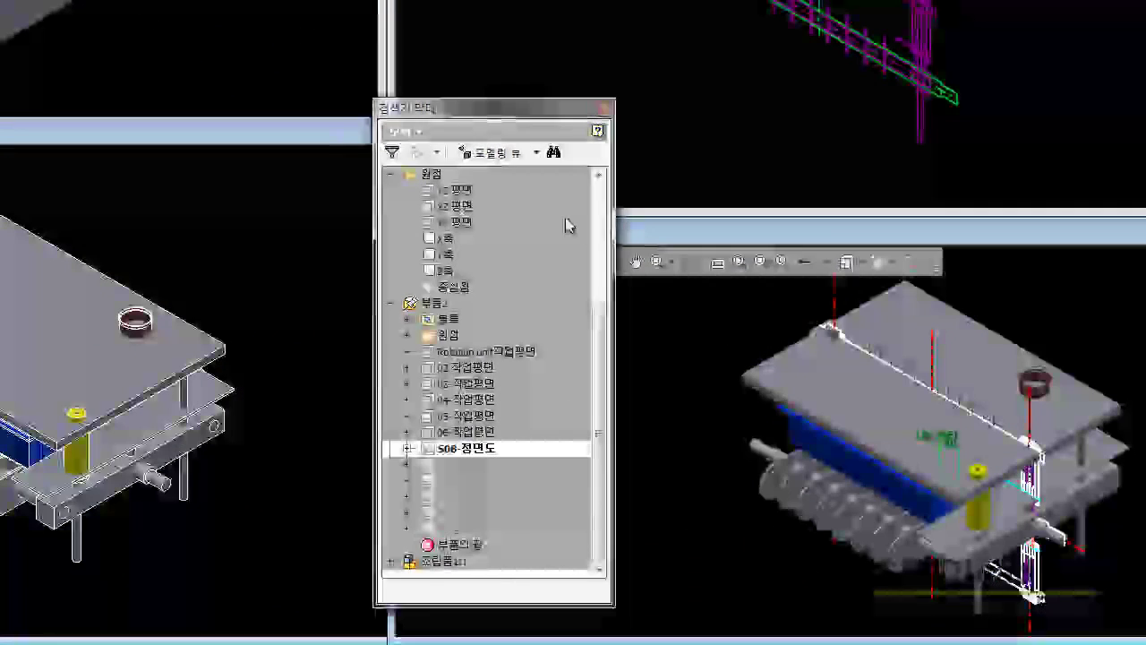
pyautogui.moveTo(546, 109); pyautogui.dragTo(624, 78)
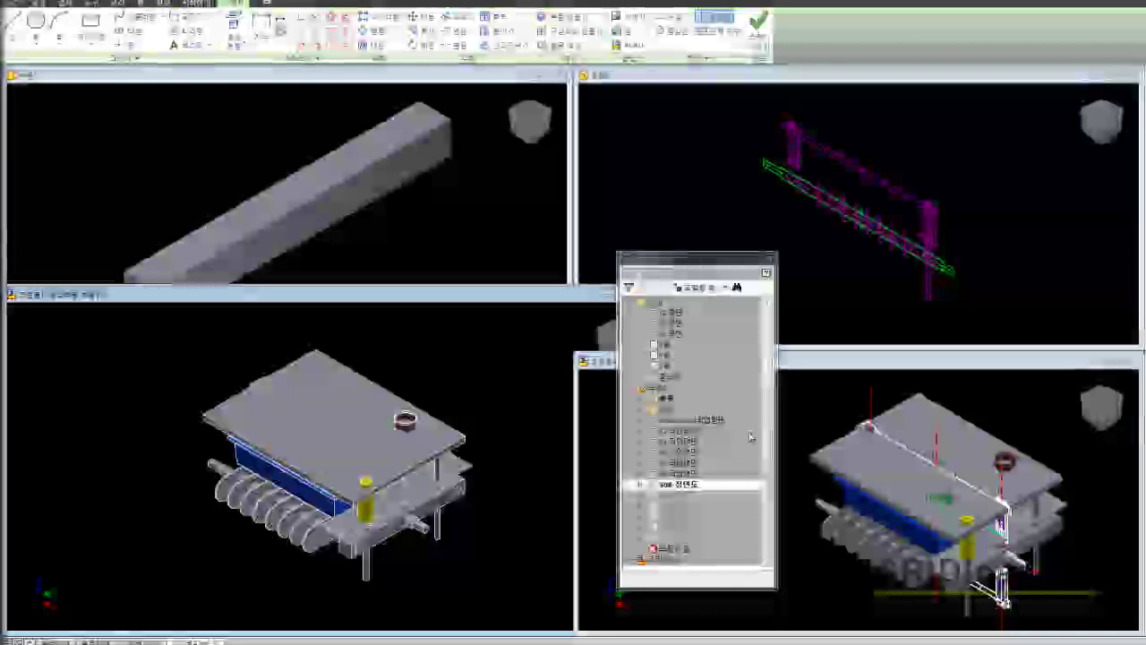
pyautogui.click(640, 397)
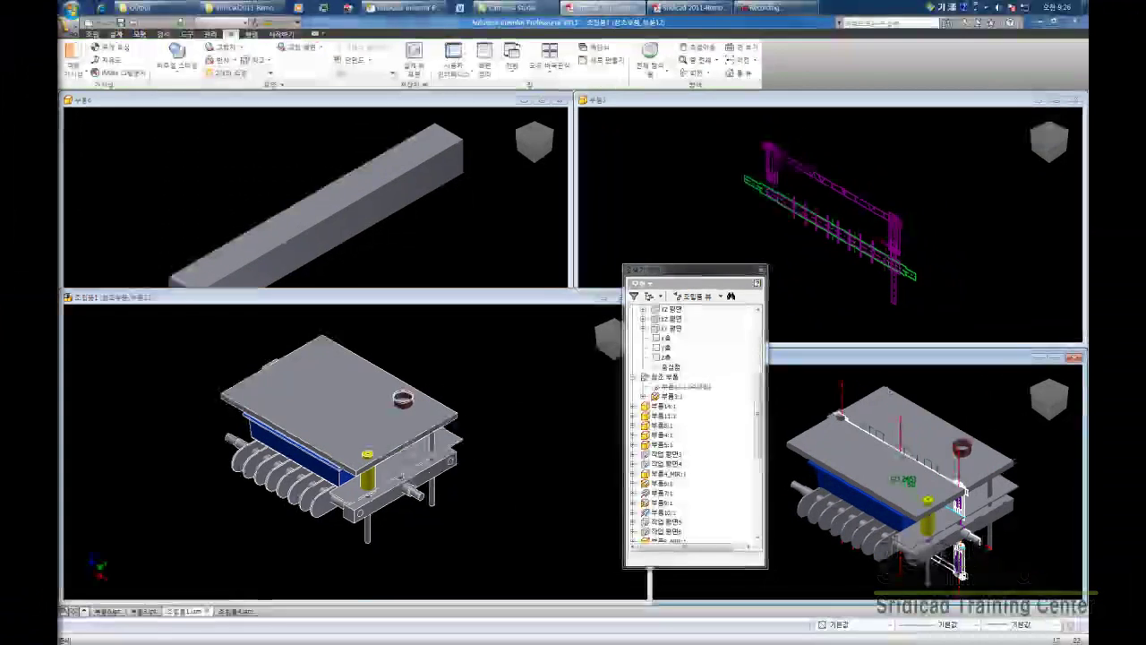
# Review the 'Moving body modification' activity on page 470 of the SRIDICAD 2011 tutorial PDF
pyautogui.click(674, 11)
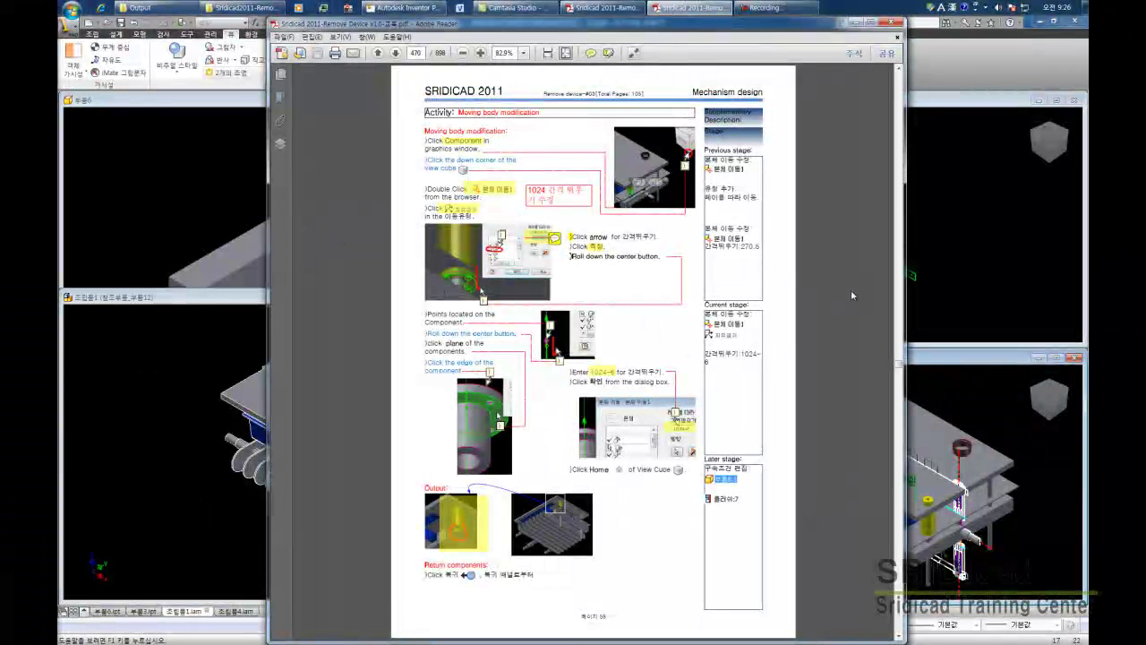
pyautogui.scroll(-1, 851, 290)
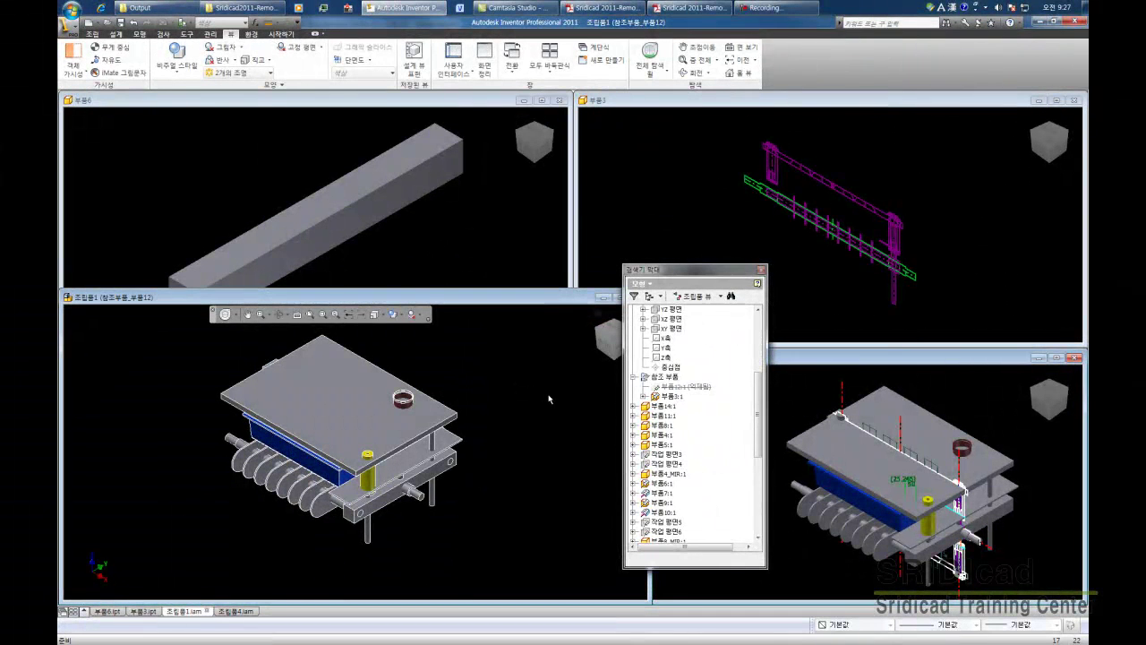
# Activate the Visibility-부품3스케치 view representation so the magenta sketch shows on the plate
pyautogui.moveTo(757, 398); pyautogui.dragTo(756, 358)
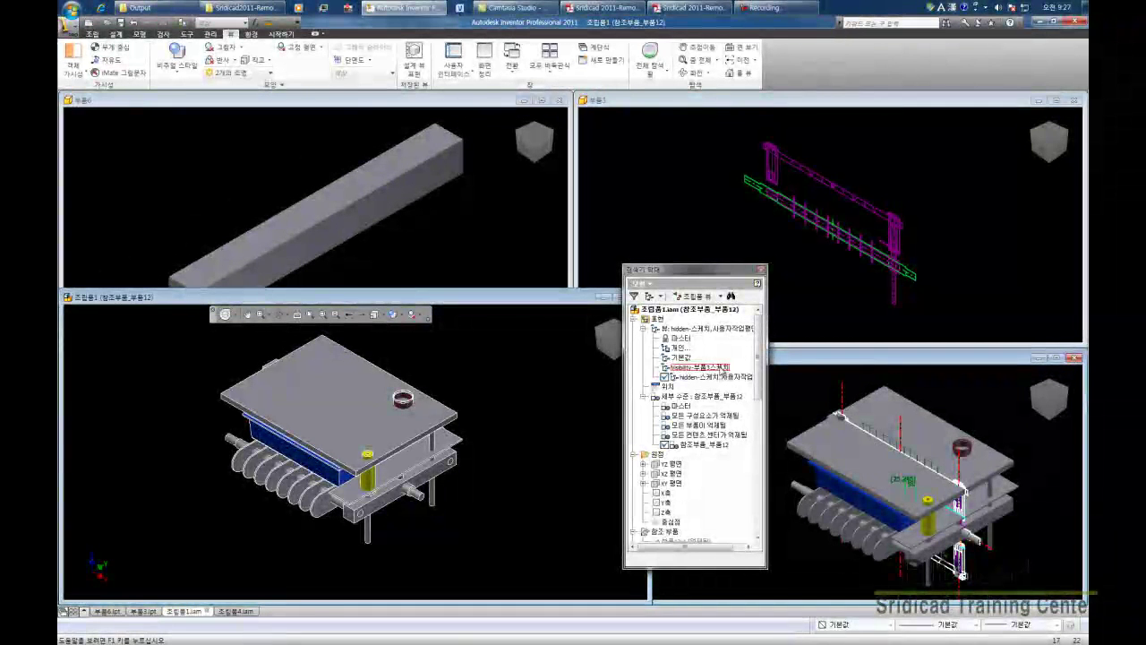
pyautogui.doubleClick(722, 368)
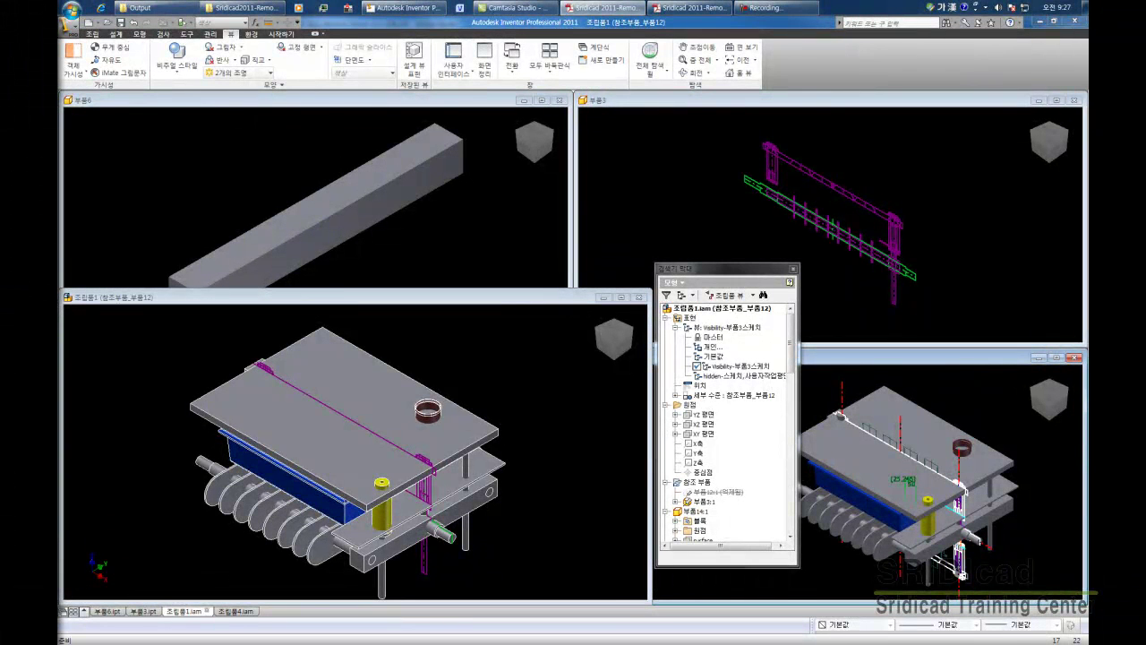
pyautogui.scroll(-5, 491, 563)
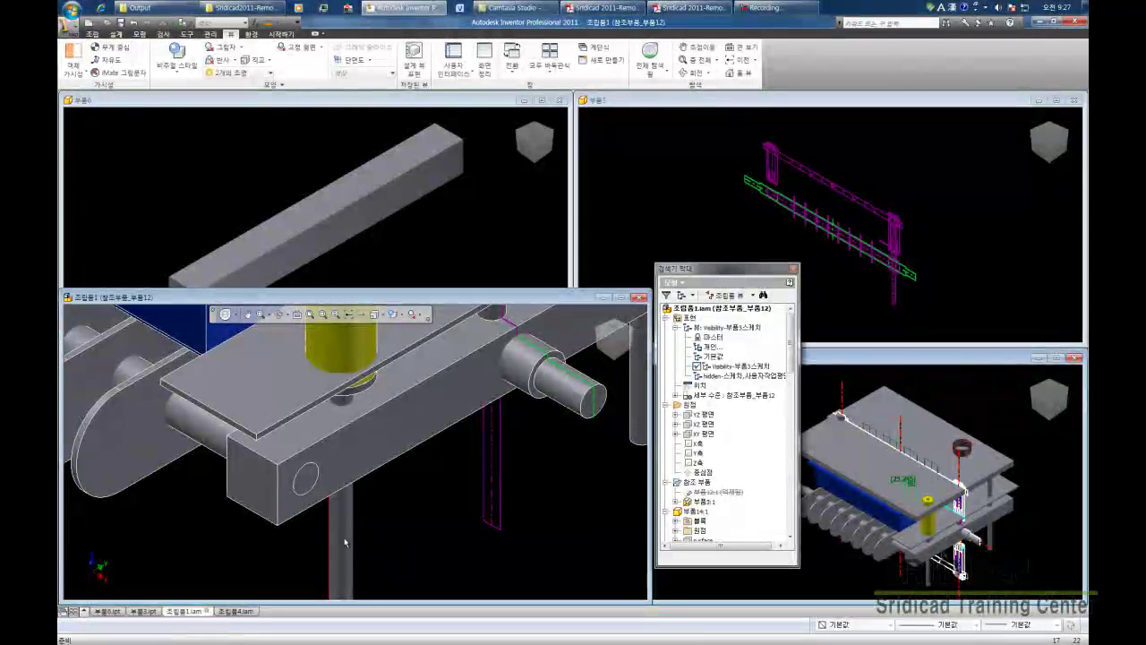
# Find the bracket's 플러쉬:9 flush constraint in the browser and set its offset to -300/2 (-150 mm)
pyautogui.rightClick(344, 538)
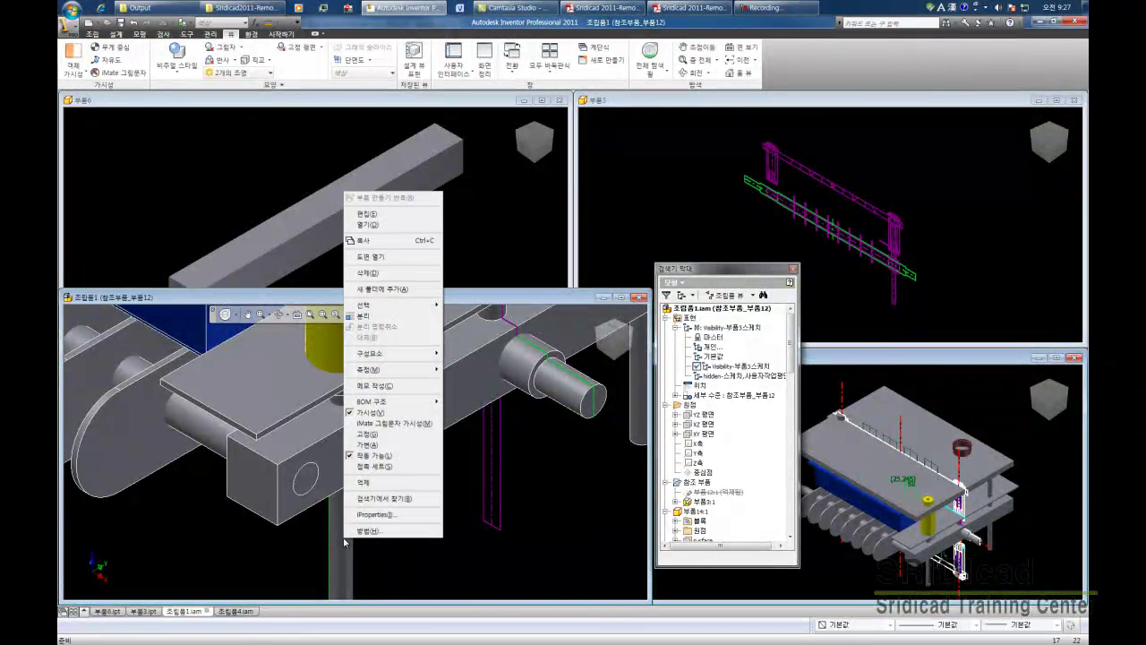
pyautogui.click(399, 500)
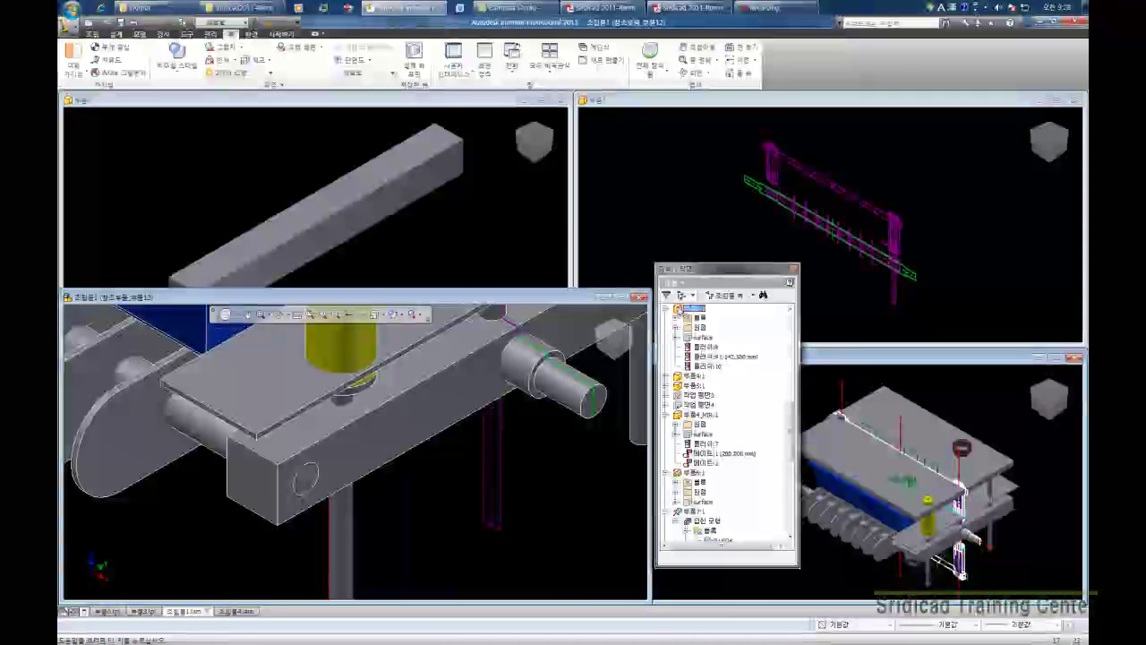
pyautogui.click(703, 360)
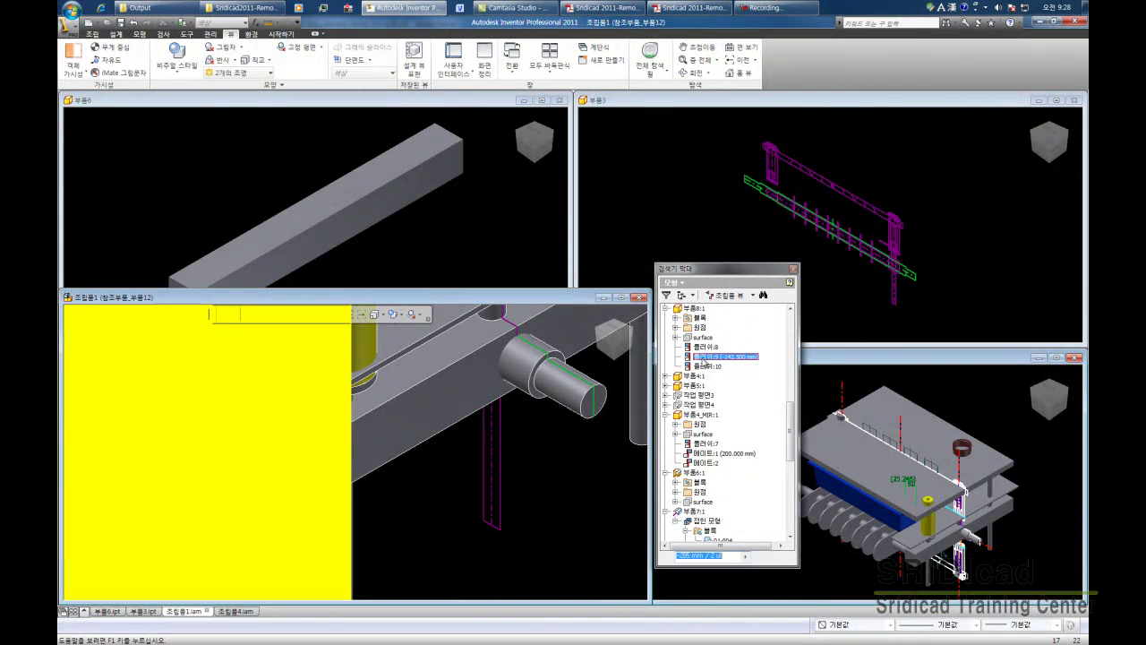
pyautogui.click(691, 555)
pyautogui.press('BackSpace')
pyautogui.press('BackSpace')
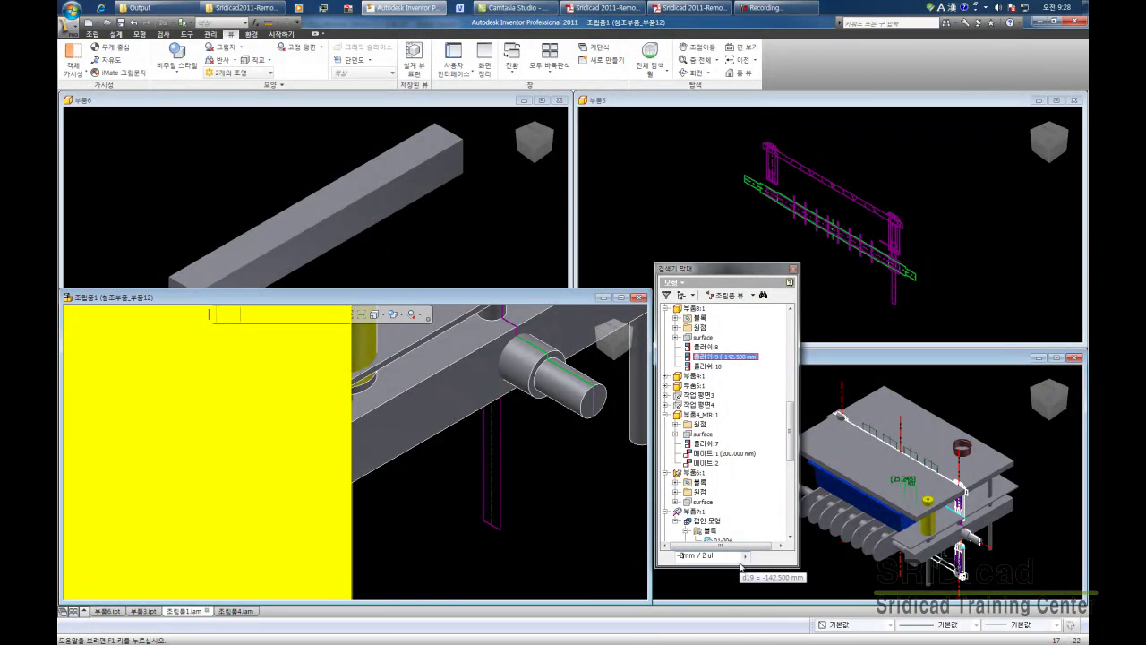
pyautogui.press('BackSpace')
pyautogui.write('300')
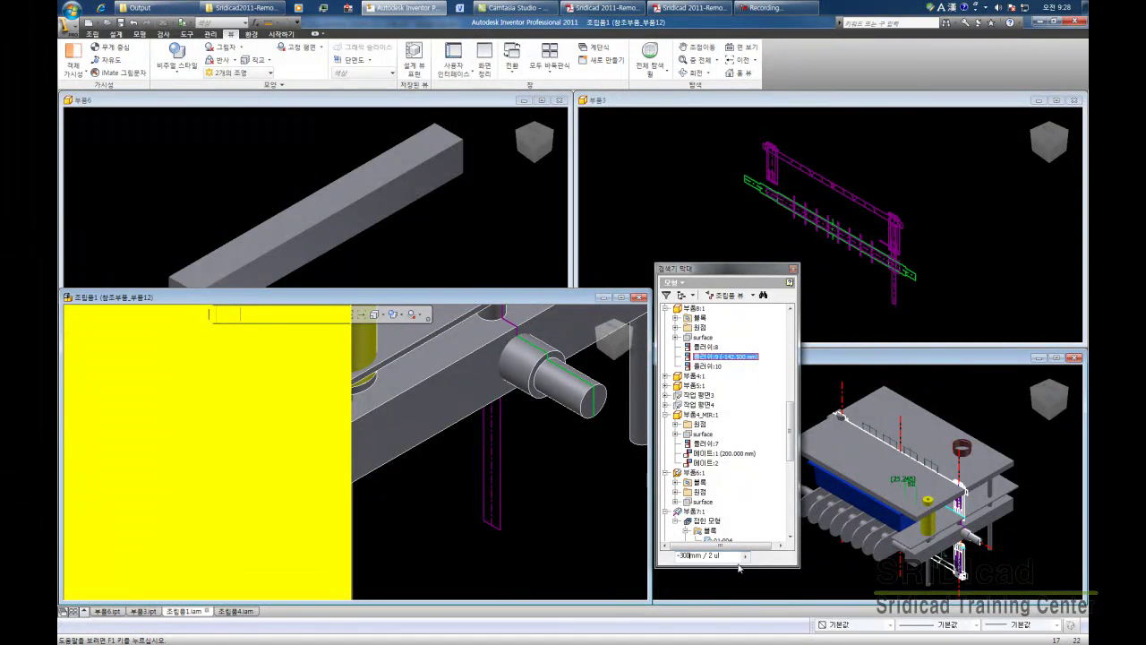
pyautogui.press('Return')
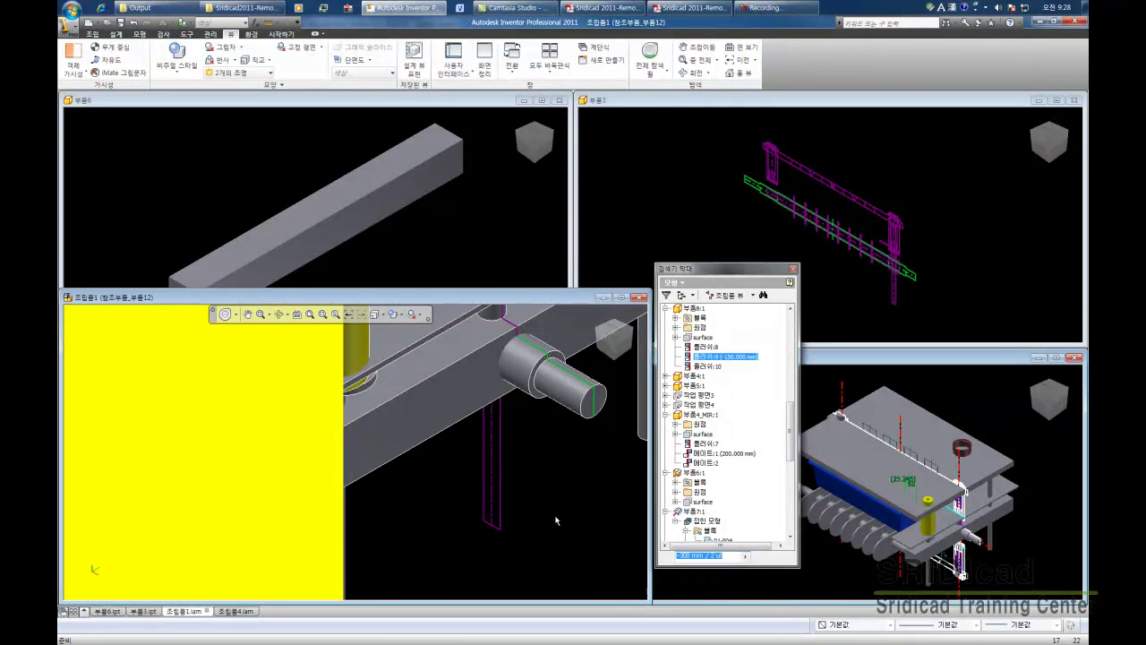
pyautogui.press('Return')
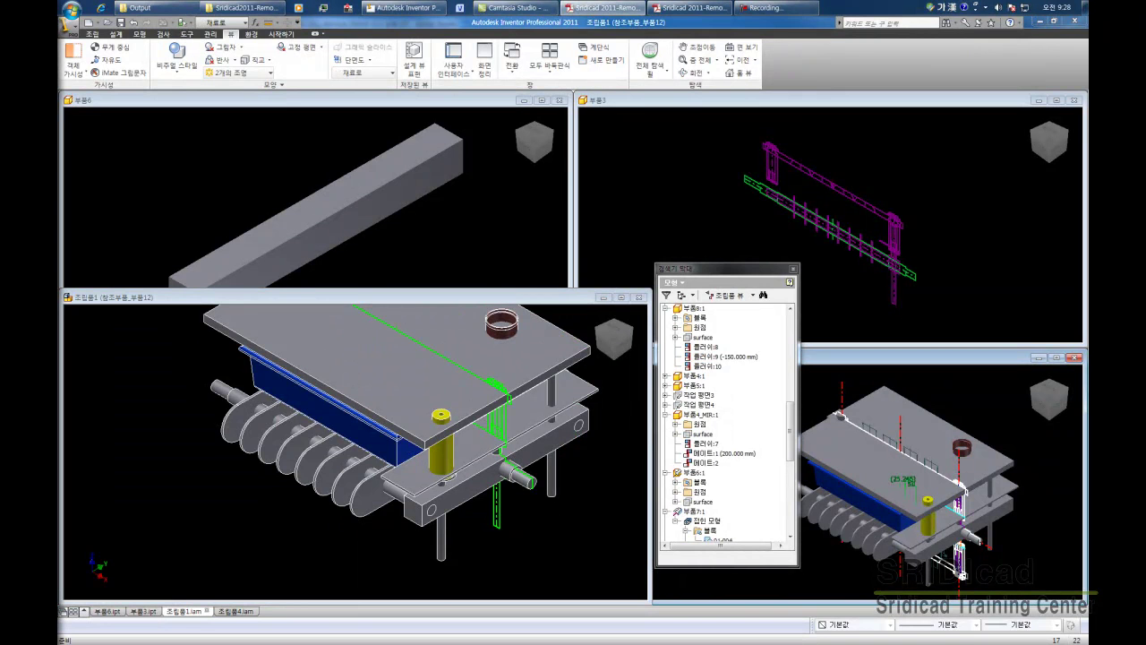
# Show 조립품1 in front view, zoom in, and window-select the parts around the yellow guide post
pyautogui.click(539, 525)
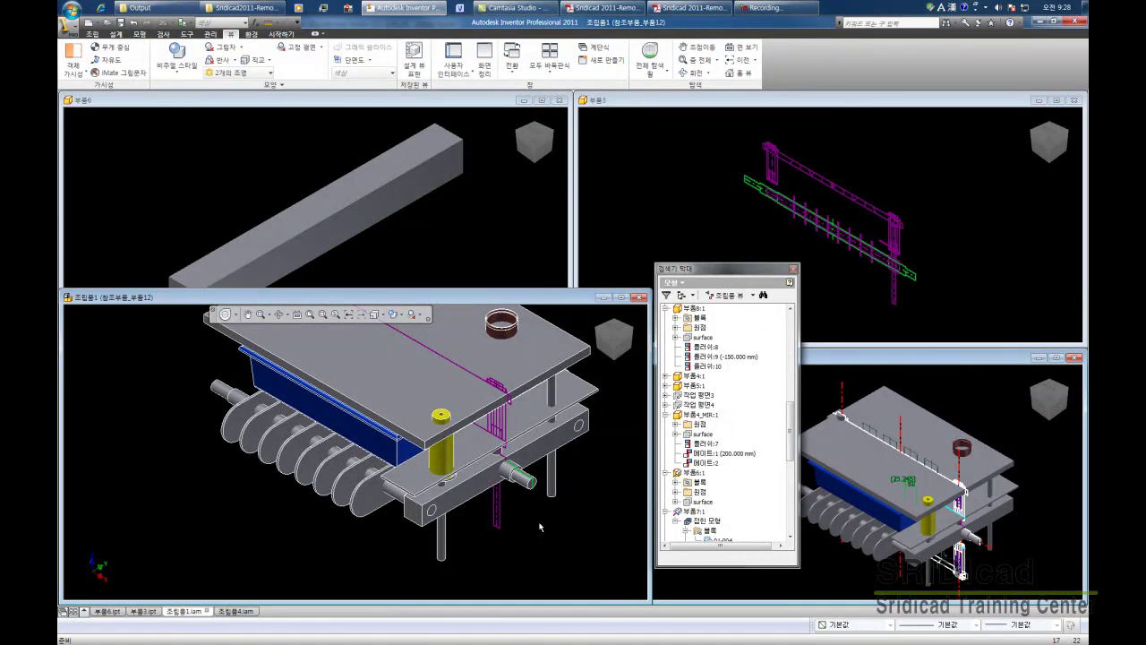
pyautogui.click(610, 343)
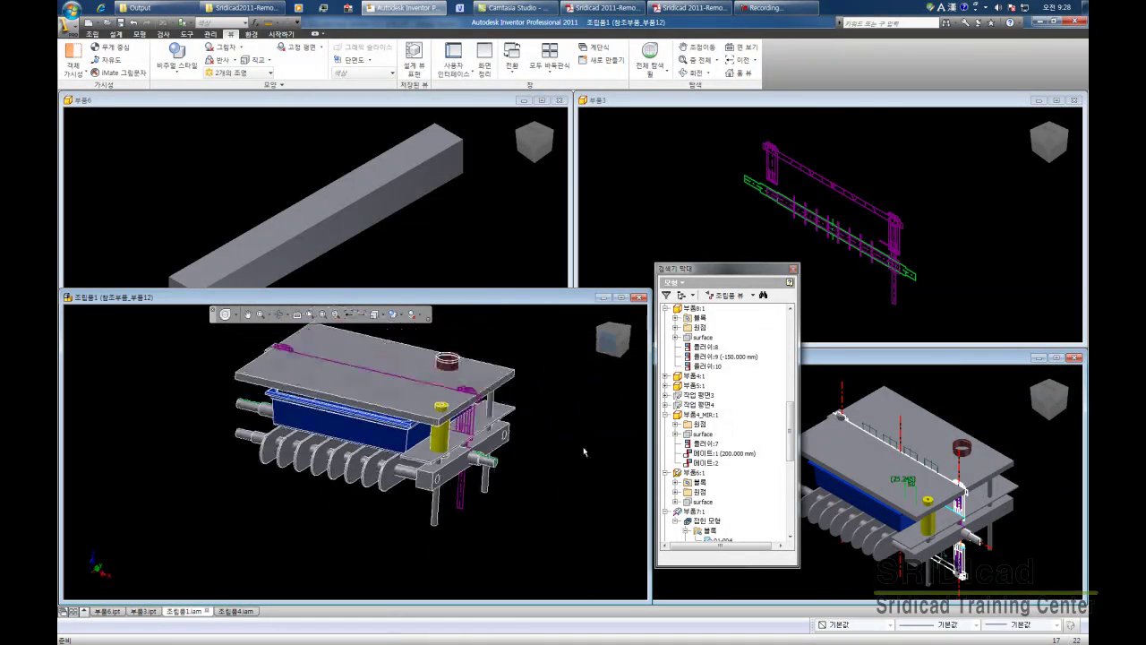
pyautogui.scroll(-1, 537, 493)
pyautogui.scroll(-1, 548, 496)
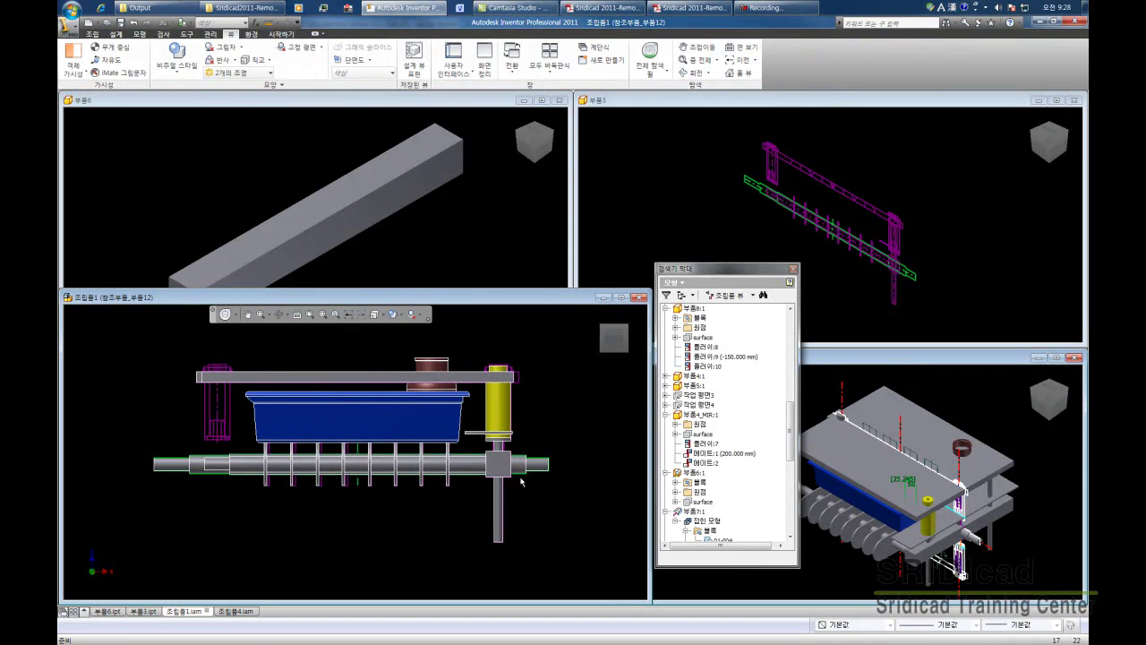
pyautogui.moveTo(458, 343); pyautogui.dragTo(535, 565)
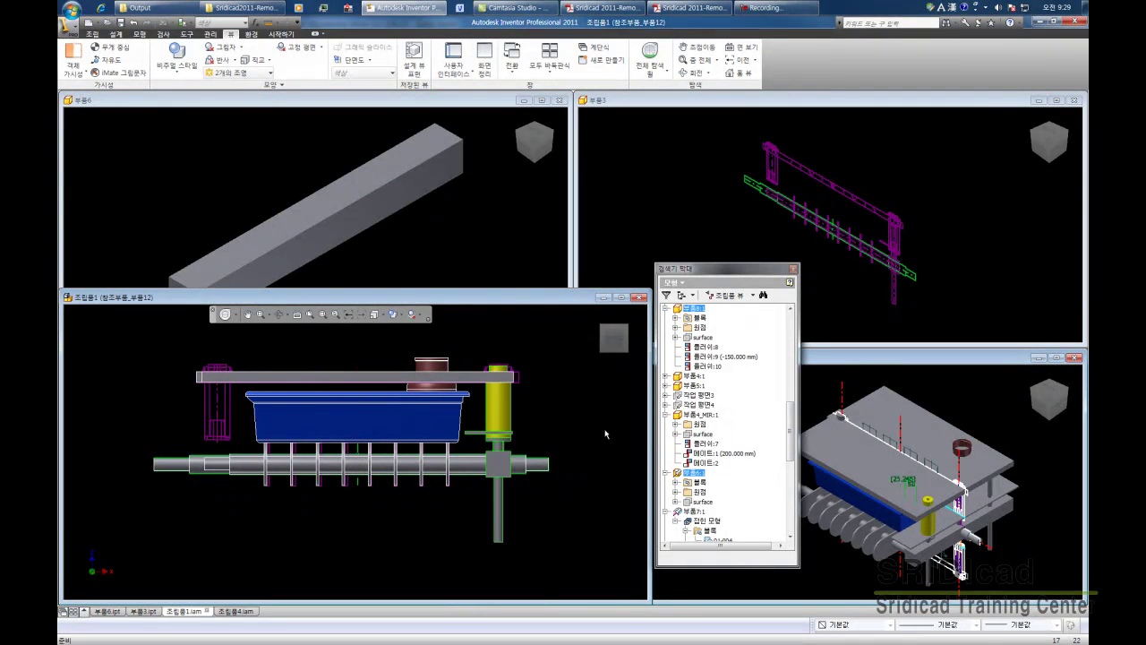
# Isolate the selected guide post parts and return to an isometric view with nothing selected
pyautogui.rightClick(552, 407)
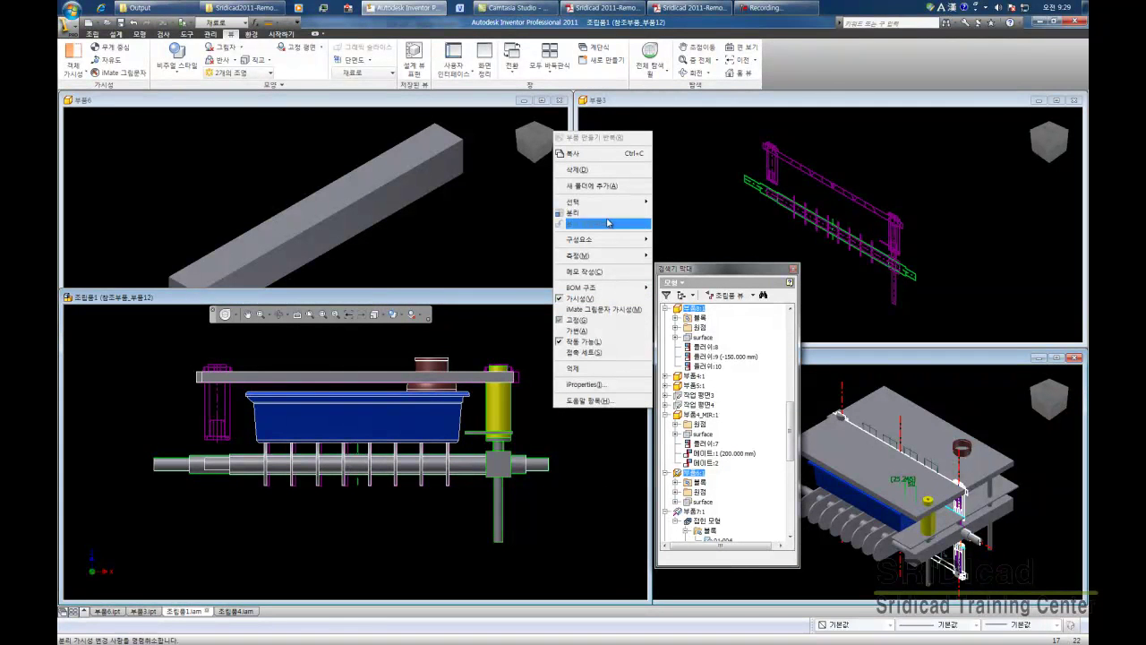
pyautogui.click(590, 216)
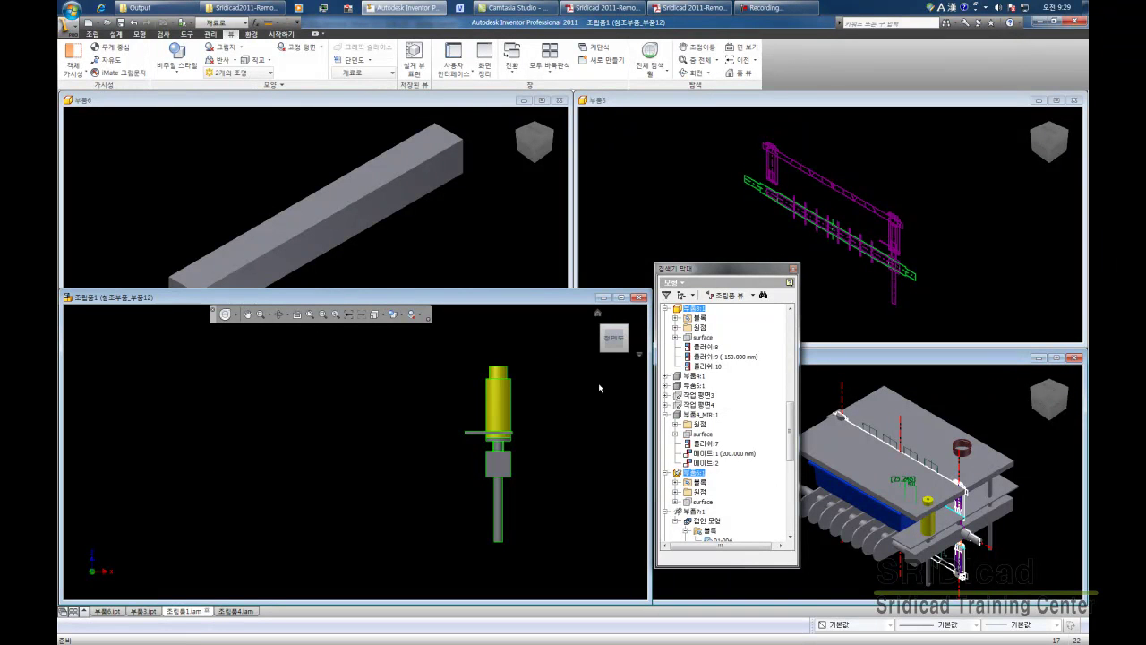
pyautogui.moveTo(614, 337)
pyautogui.click(629, 331)
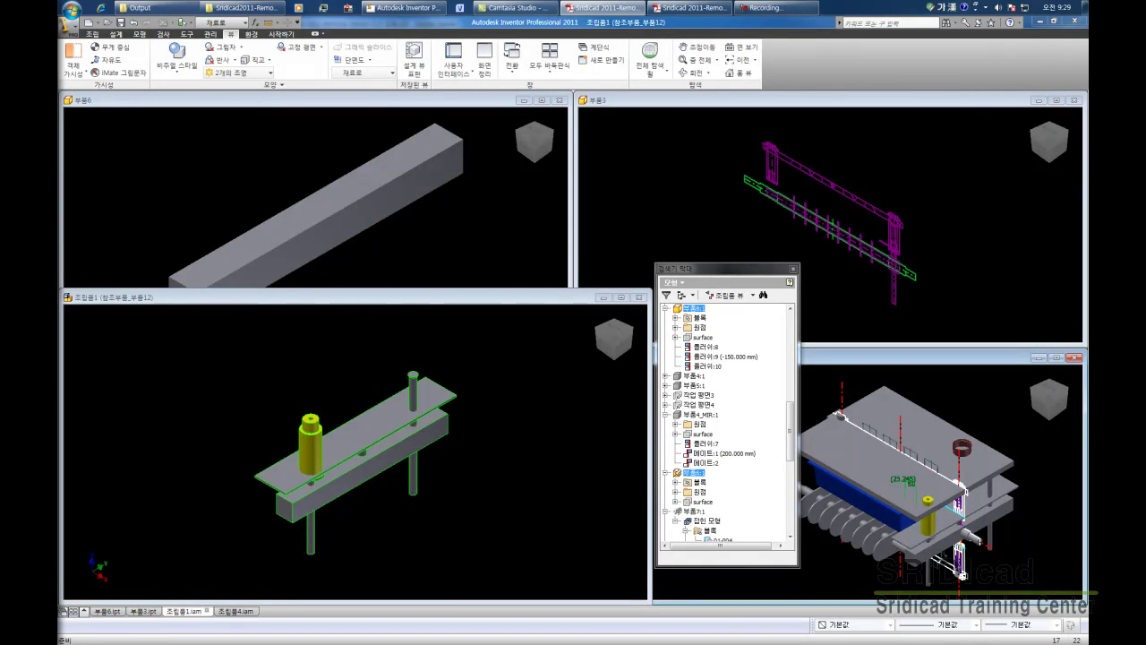
pyautogui.press('Escape')
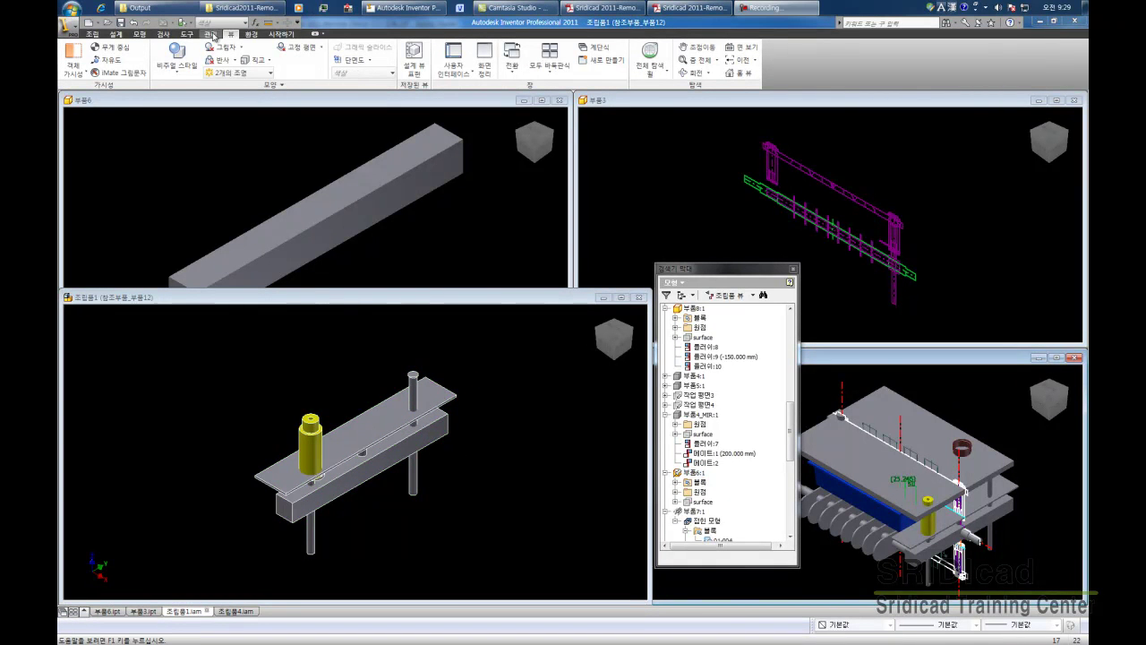
pyautogui.click(212, 34)
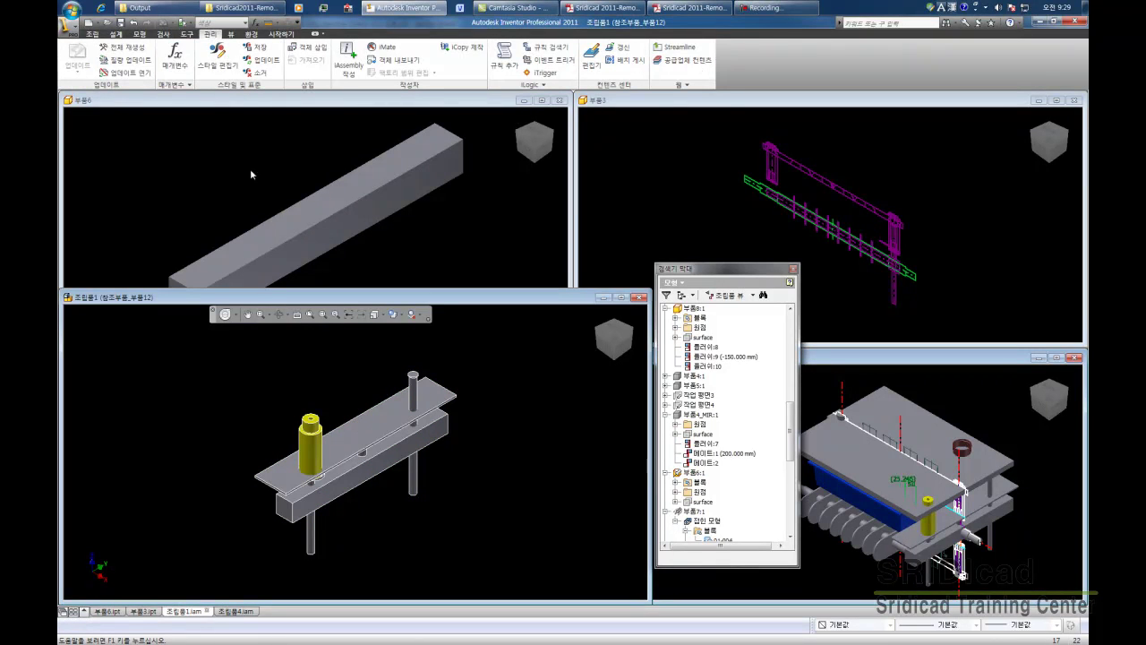
pyautogui.click(183, 70)
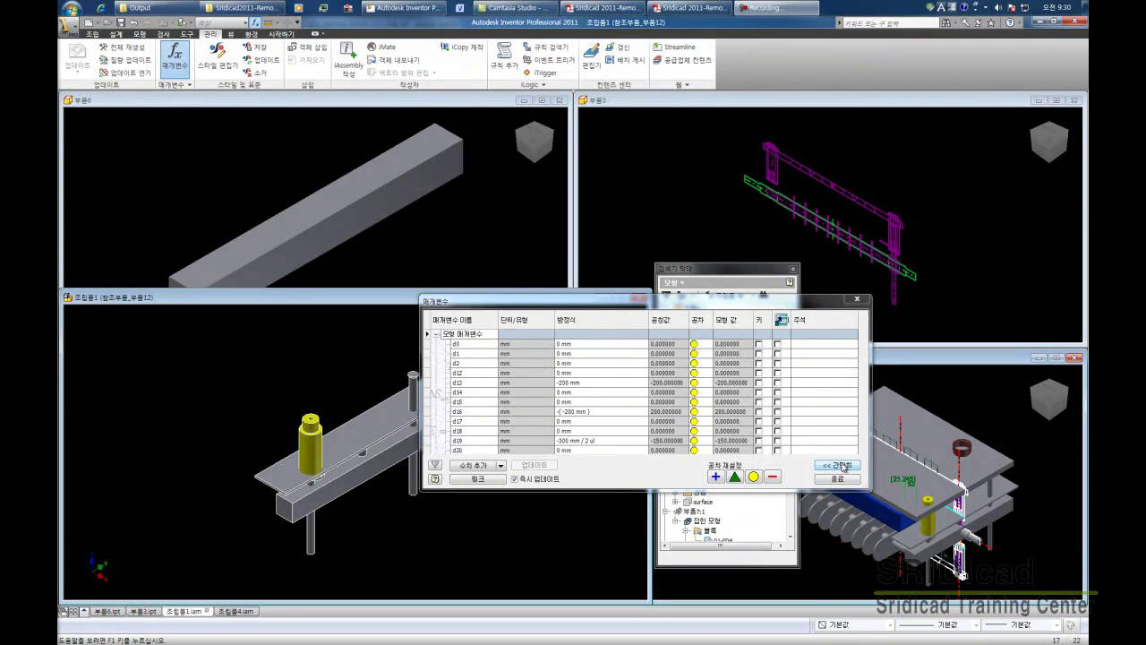
pyautogui.click(839, 466)
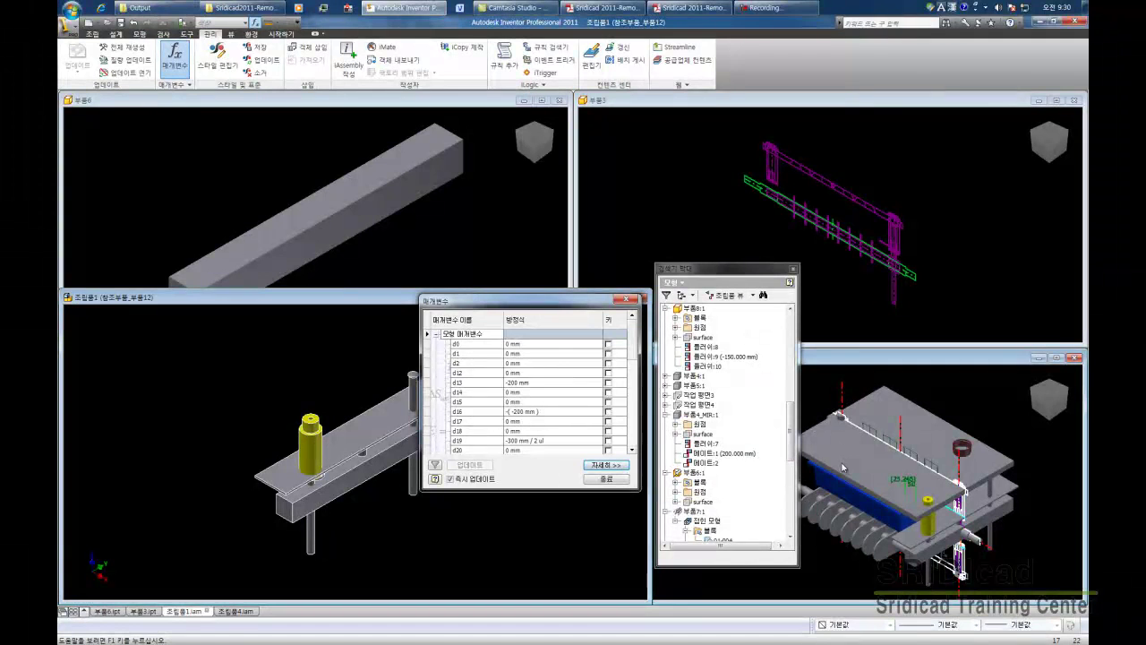
pyautogui.click(608, 478)
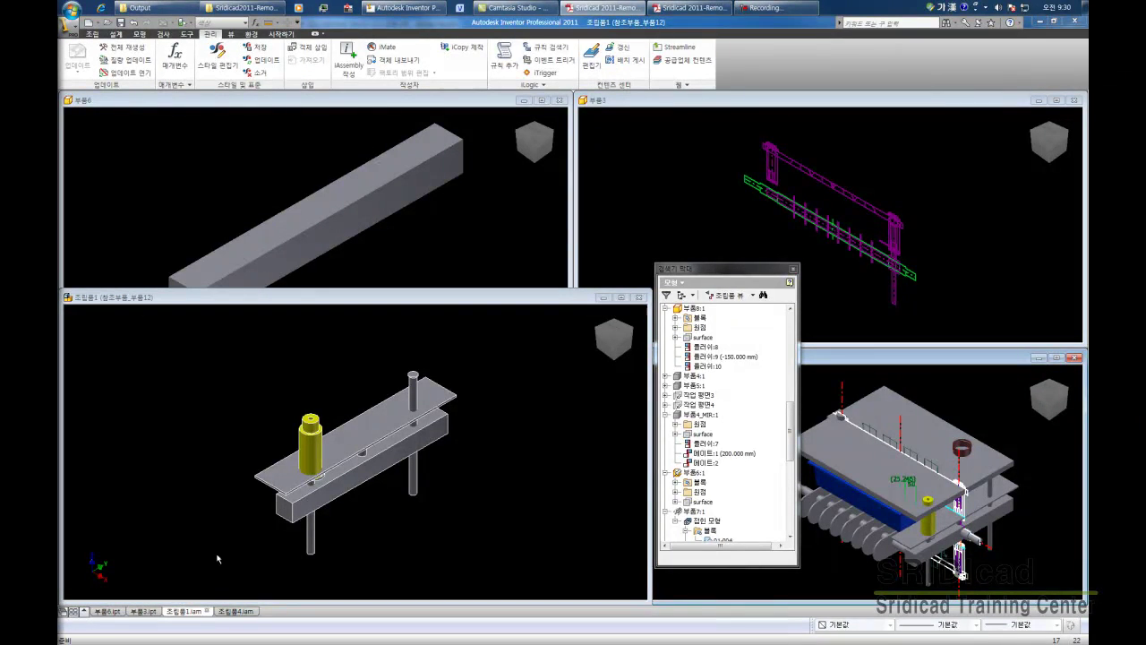
pyautogui.scroll(5, 393, 456)
# Edit the LMF16UU:1 bushing's Move Bodies1 feature so its offset becomes 300 mm
pyautogui.rightClick(394, 459)
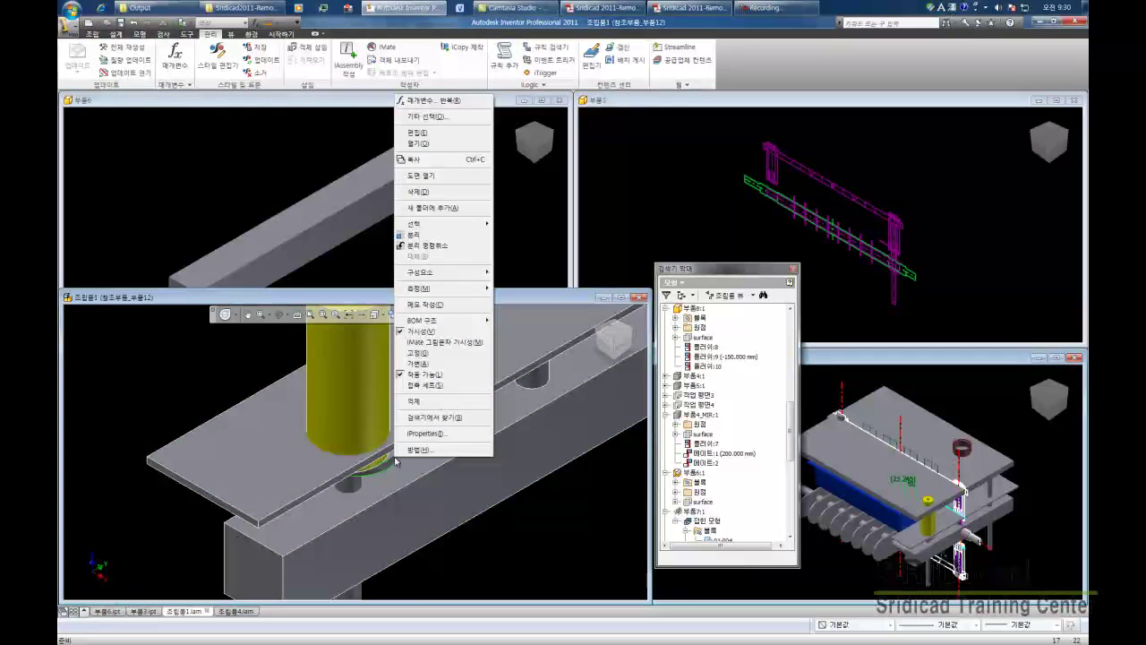
pyautogui.click(459, 418)
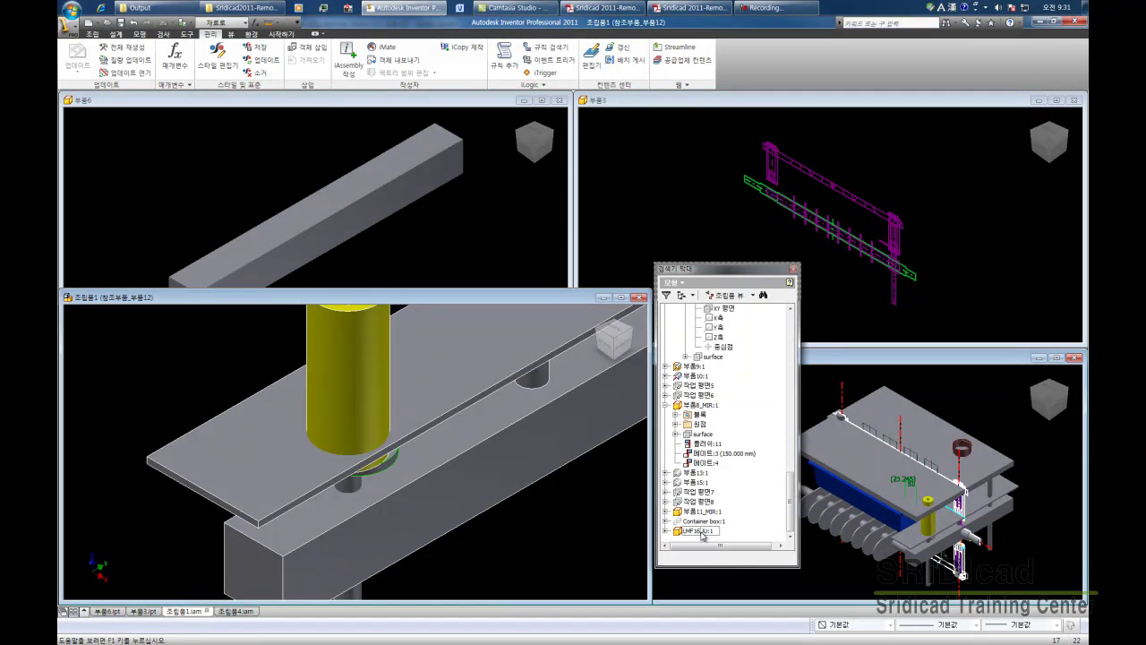
pyautogui.doubleClick(707, 534)
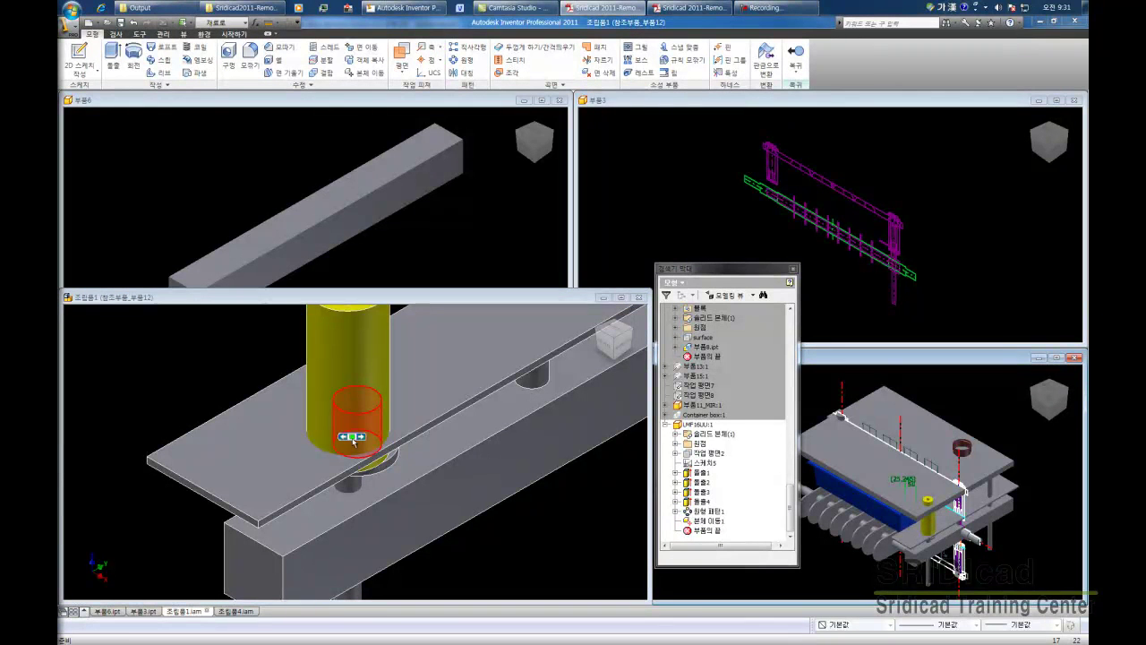
pyautogui.doubleClick(709, 520)
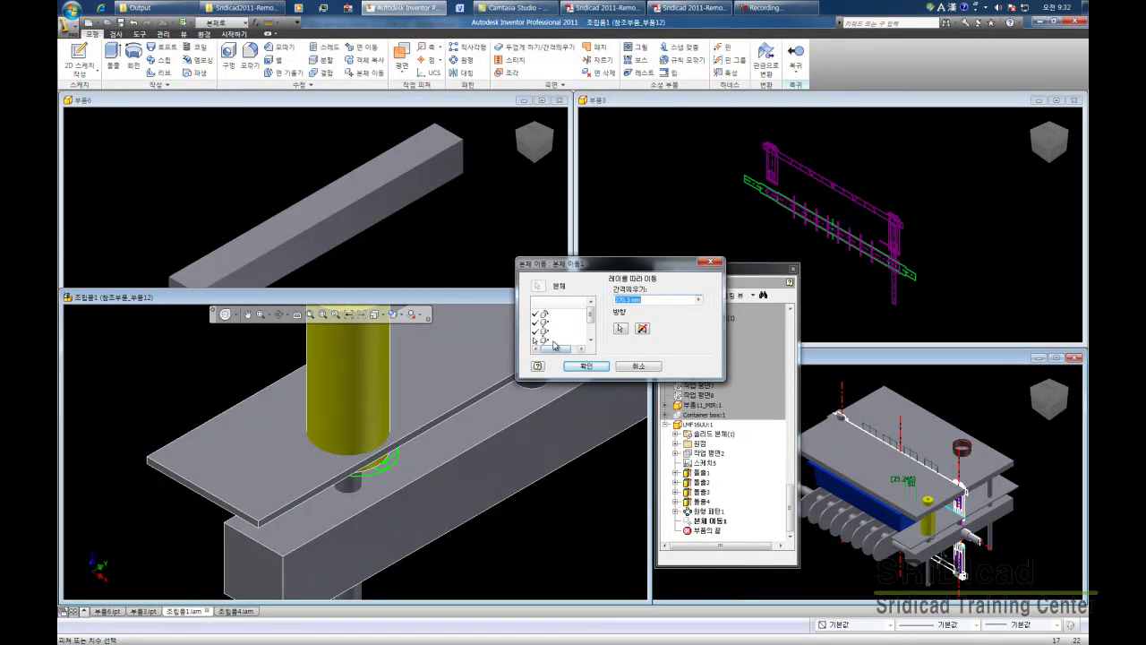
pyautogui.click(545, 333)
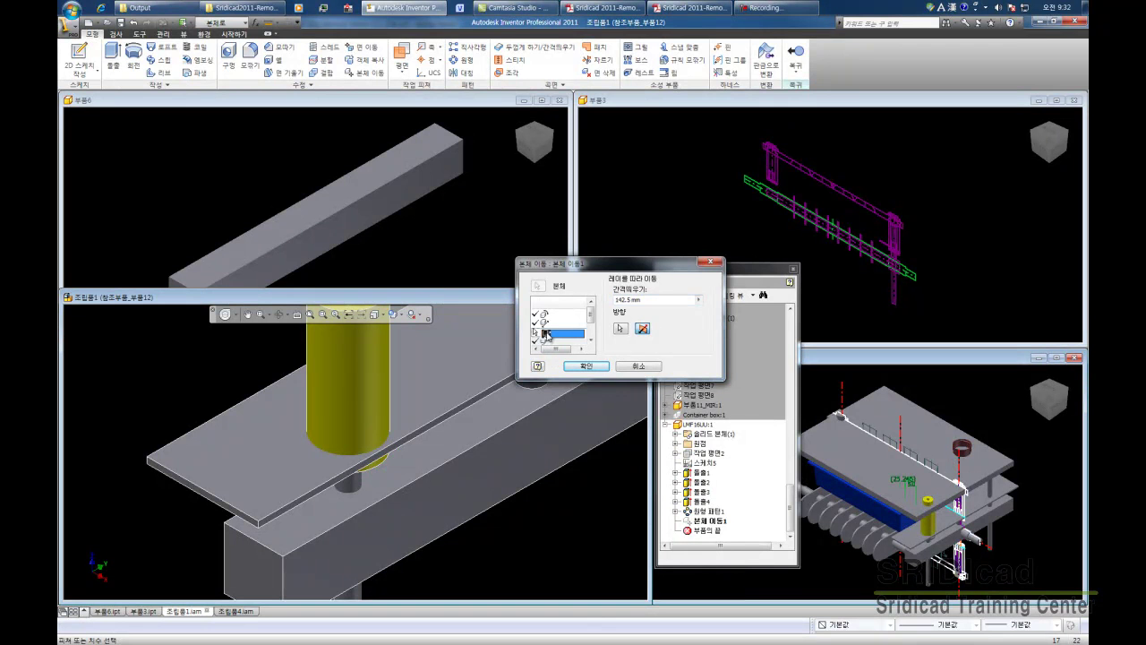
pyautogui.click(646, 299)
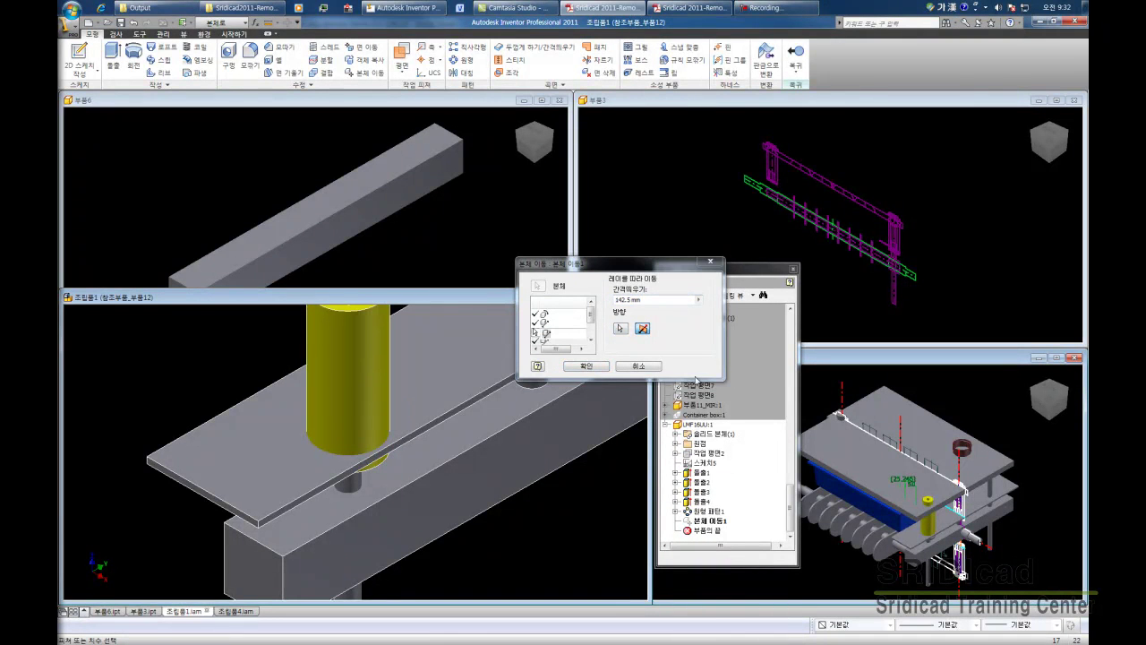
pyautogui.click(684, 310)
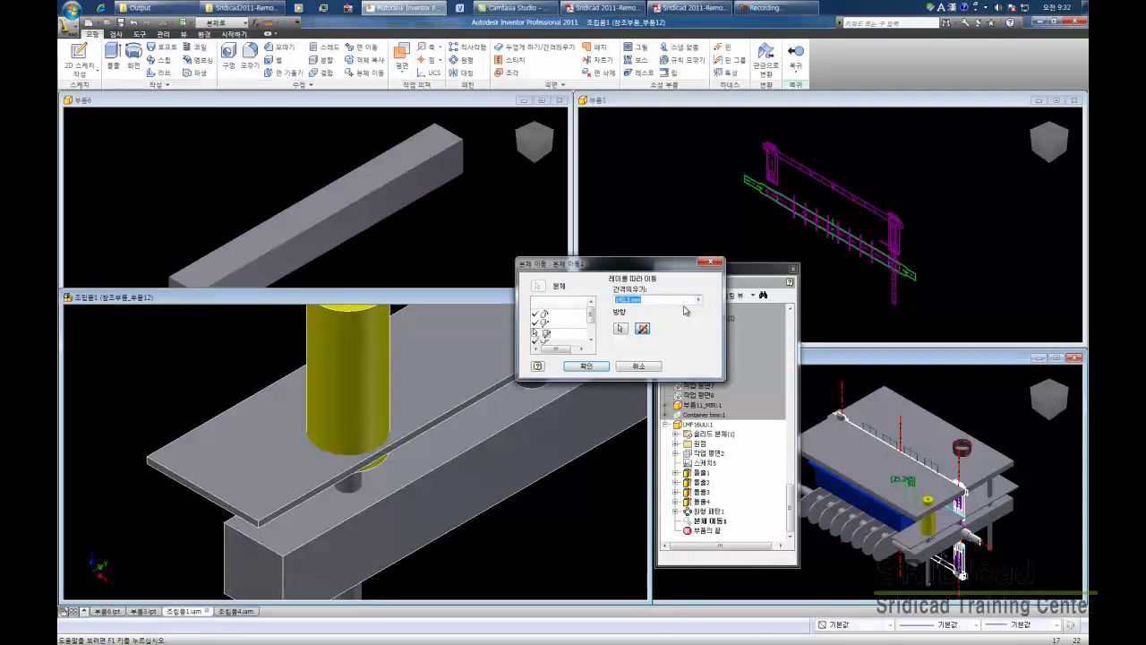
pyautogui.write('300')
pyautogui.click(587, 366)
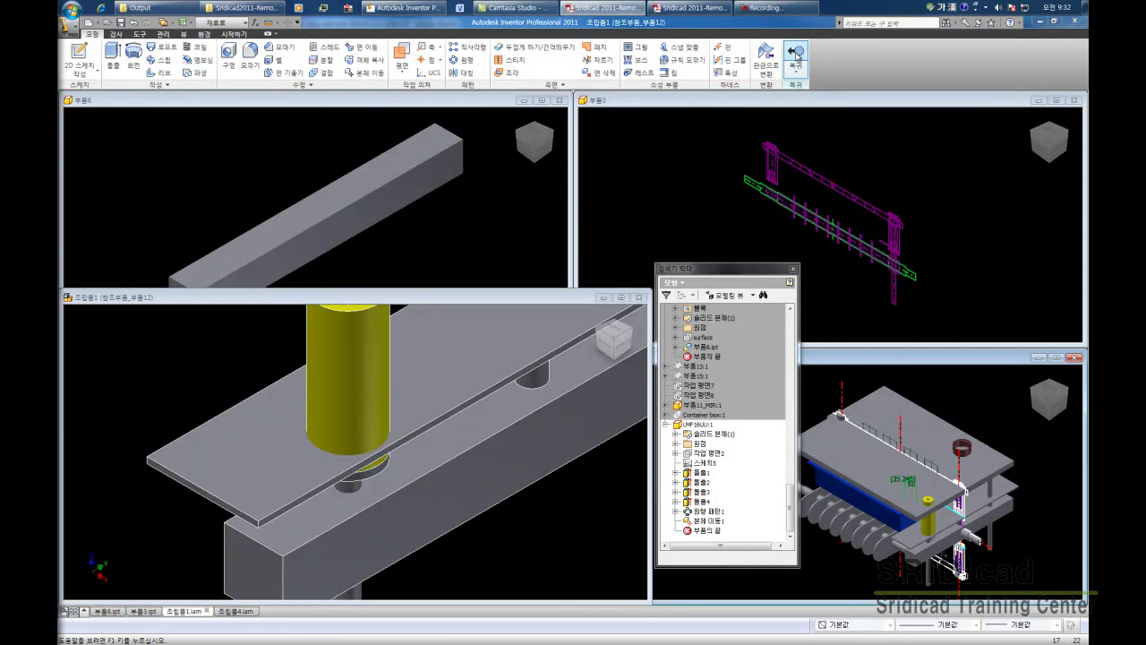
# Leave part editing, restore the hidden assembly components, and zoom out to the full press
pyautogui.click(795, 54)
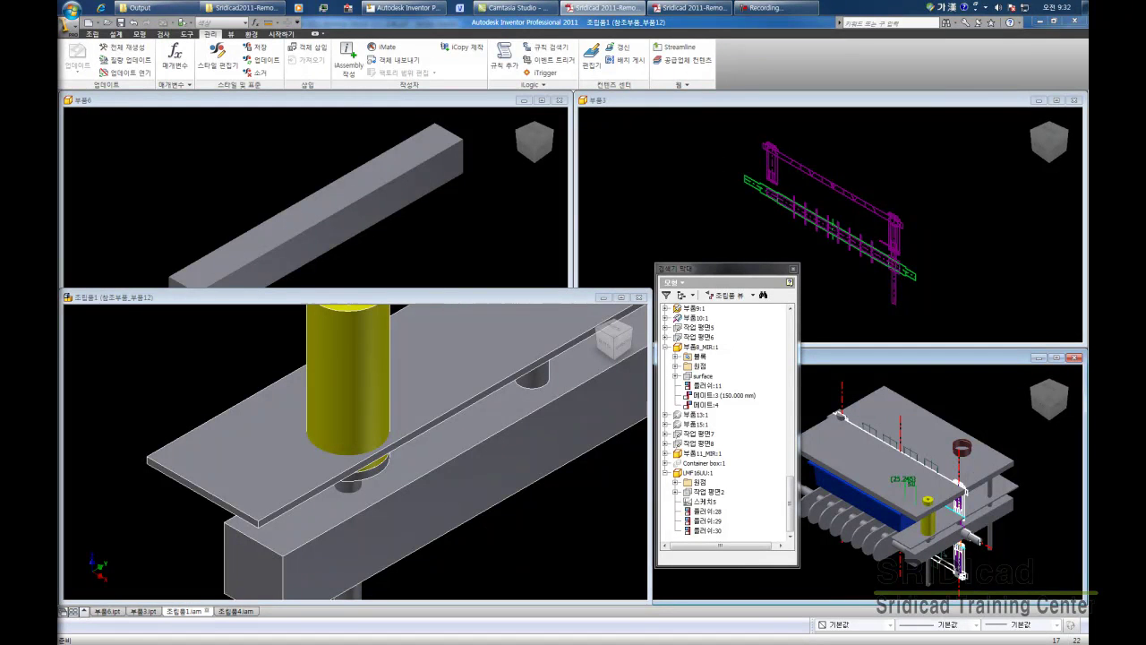
pyautogui.rightClick(548, 516)
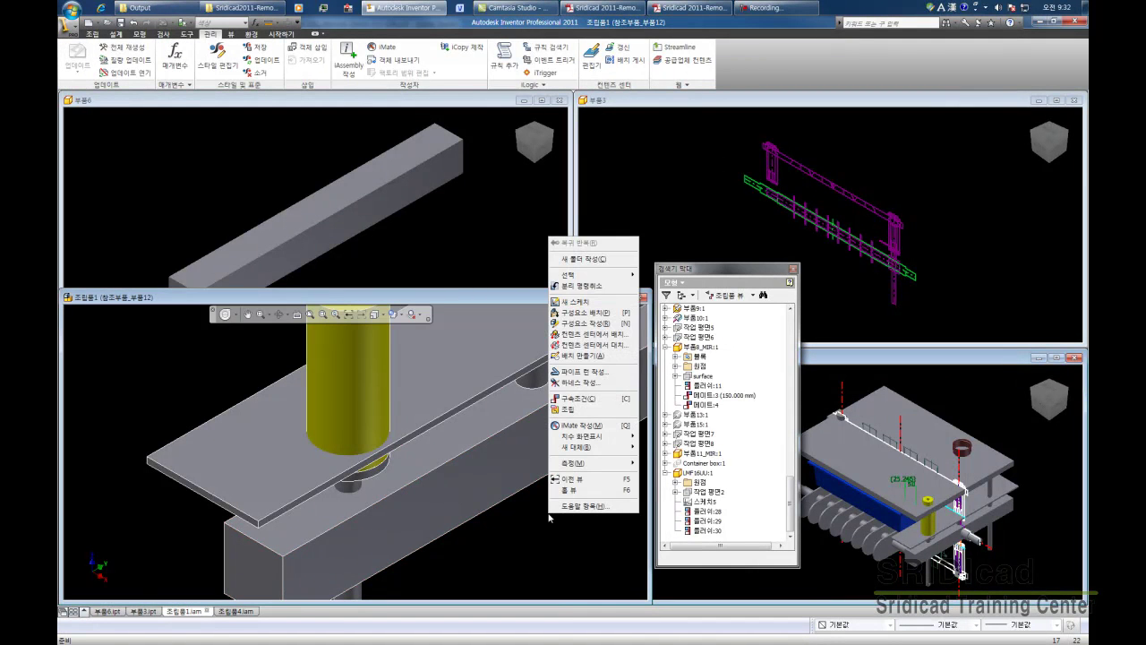
pyautogui.press('Escape')
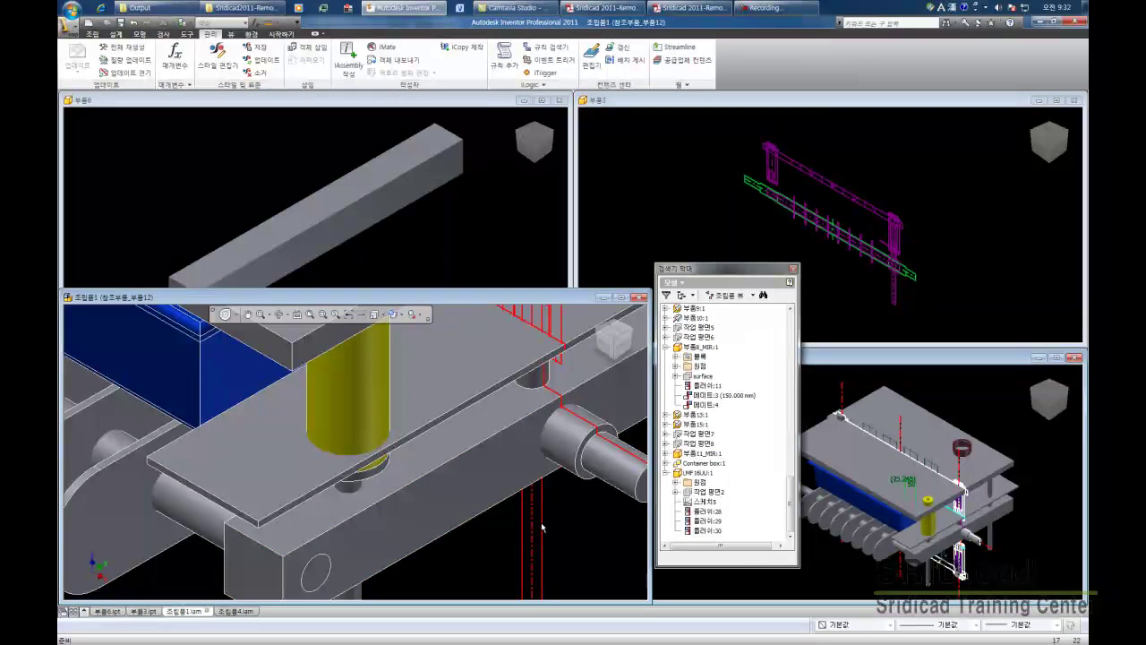
pyautogui.scroll(3, 488, 550)
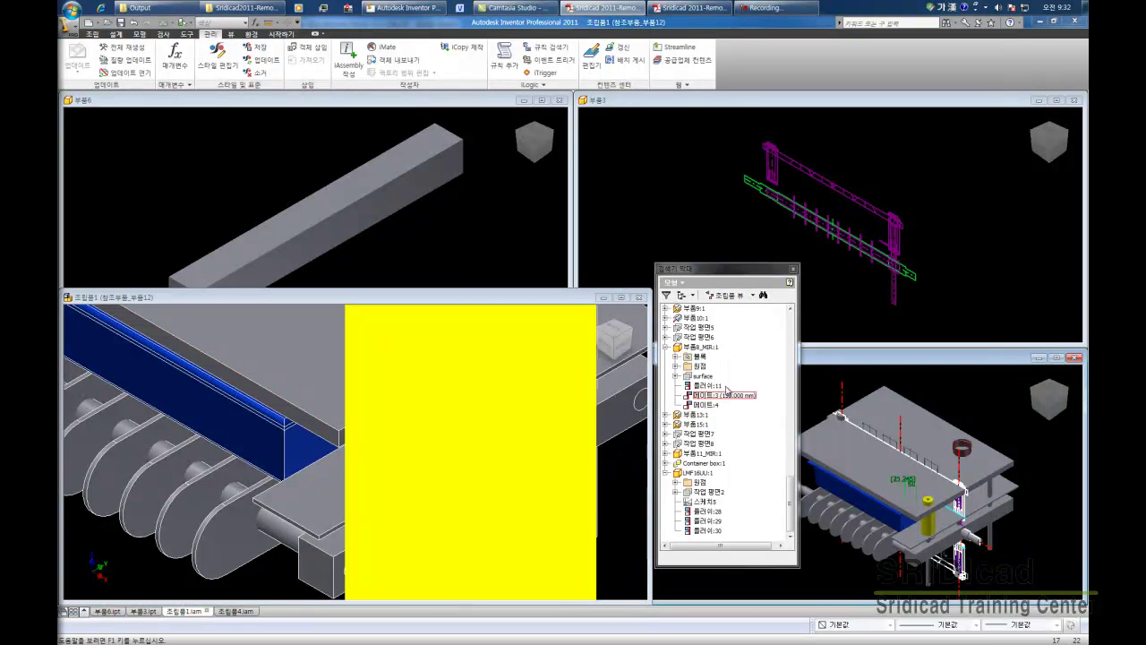
pyautogui.moveTo(792, 490); pyautogui.dragTo(791, 315)
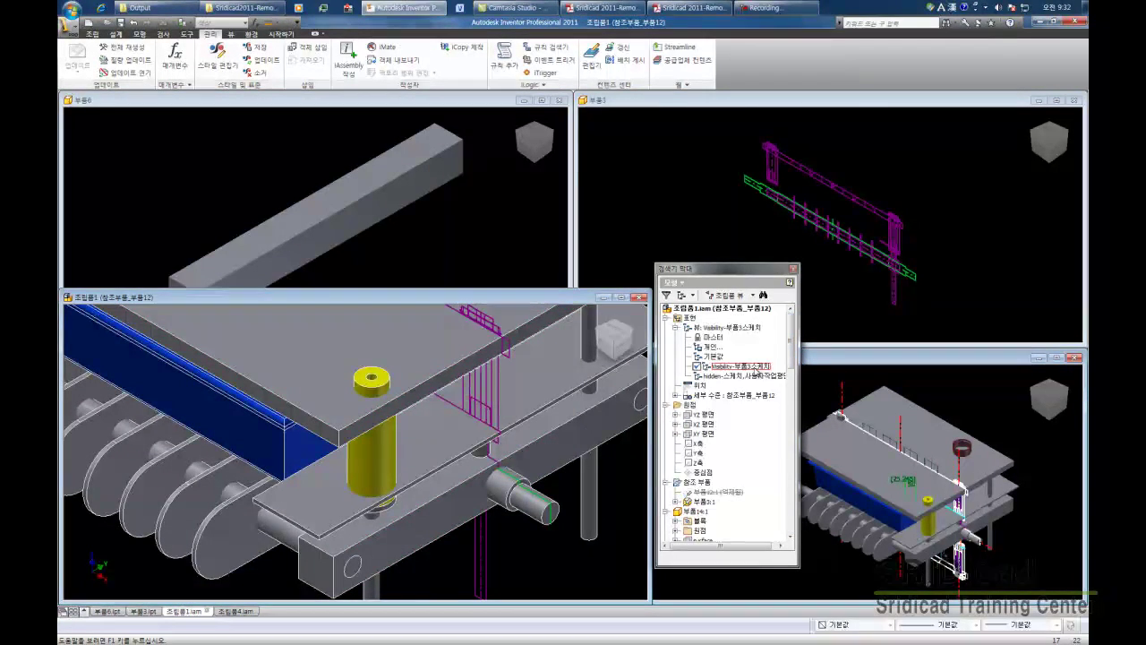
# Show all components in the Visibility representation, enlarge the assembly window, and switch to front view
pyautogui.rightClick(757, 369)
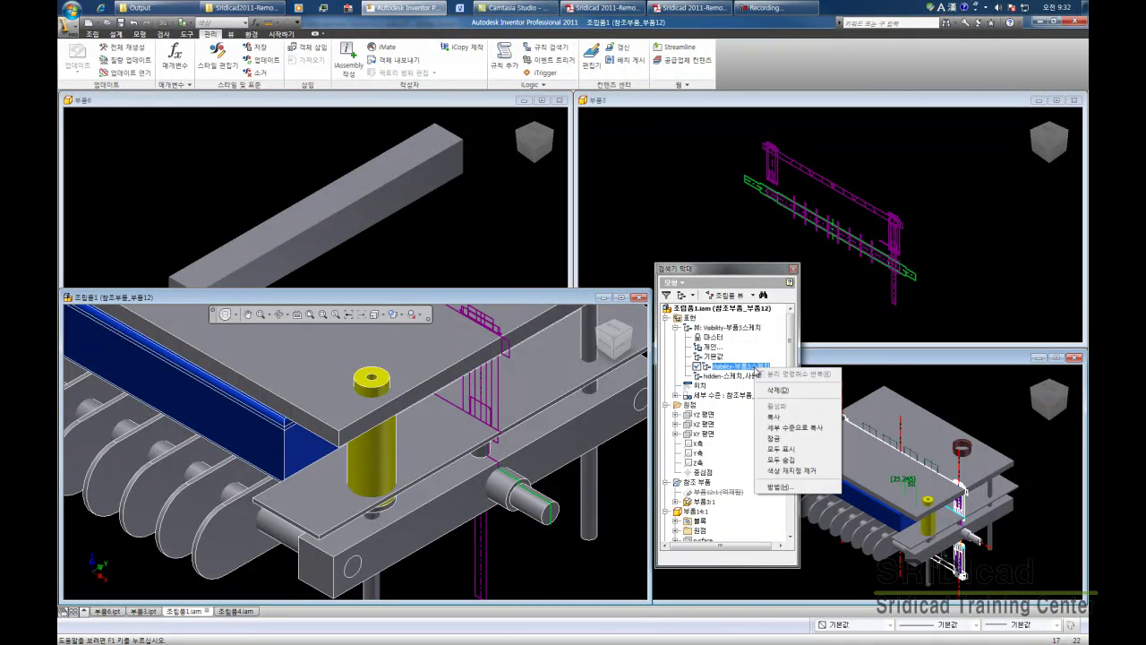
pyautogui.click(801, 451)
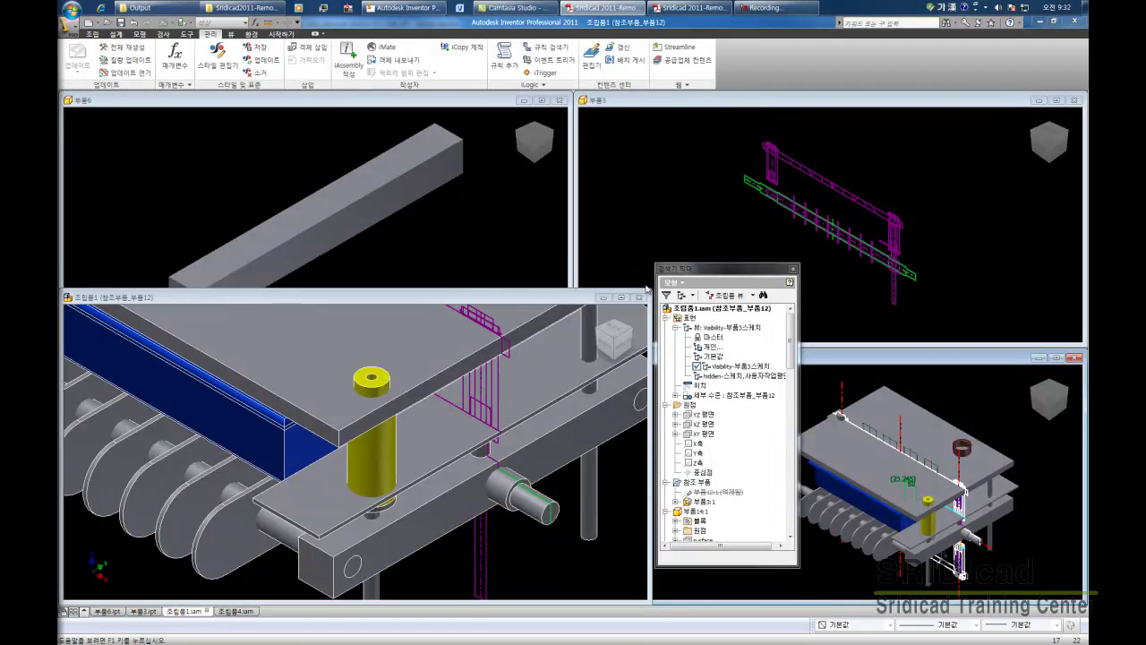
pyautogui.moveTo(649, 288); pyautogui.dragTo(719, 221)
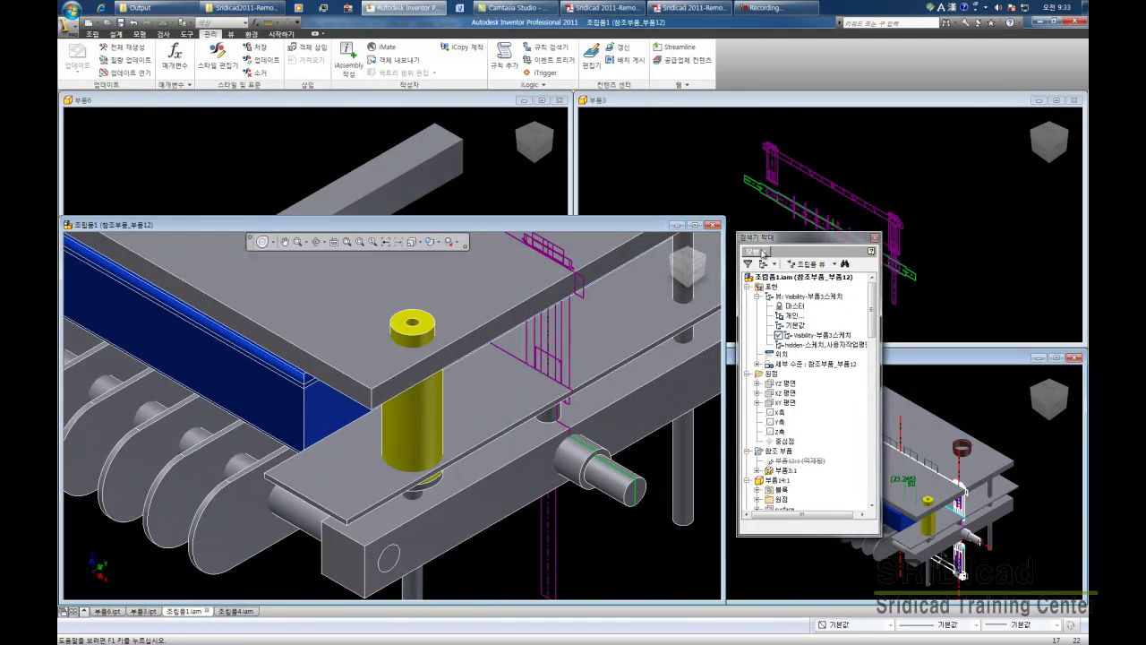
pyautogui.click(680, 273)
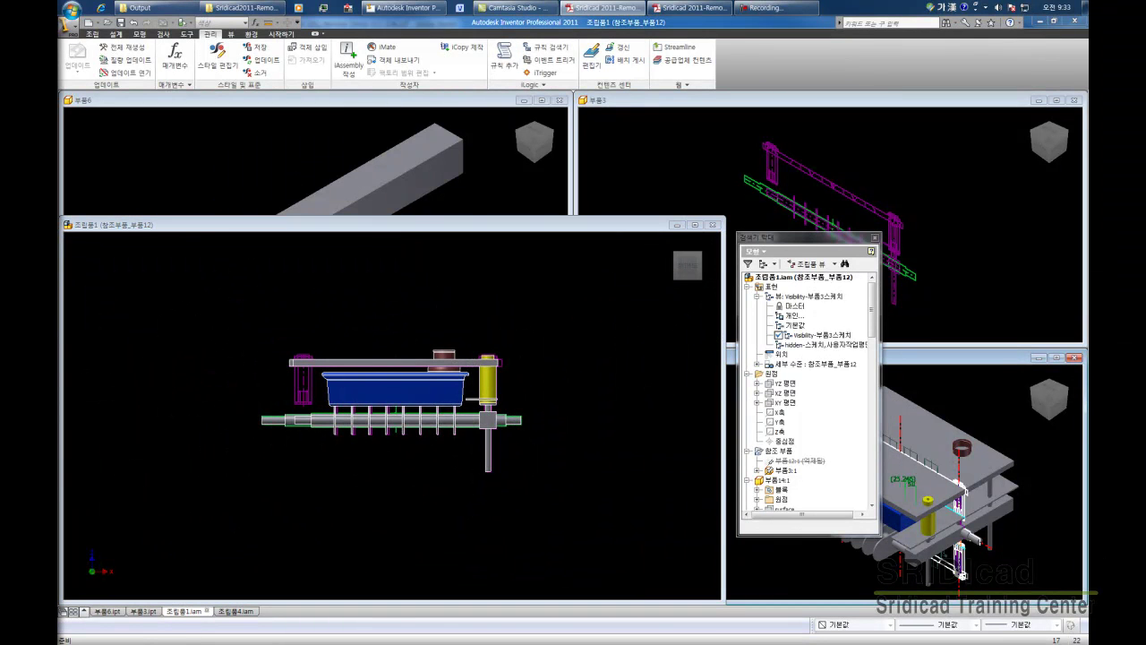
# Isolate the yellow bushing and return to the isometric Home view
pyautogui.click(462, 341)
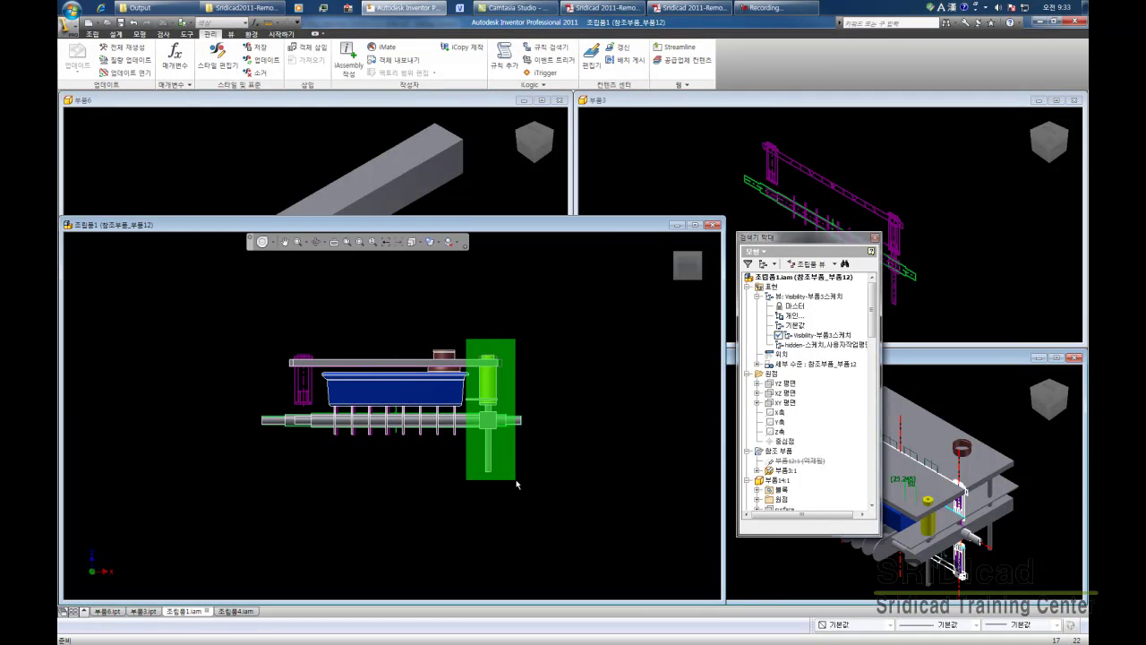
pyautogui.rightClick(549, 375)
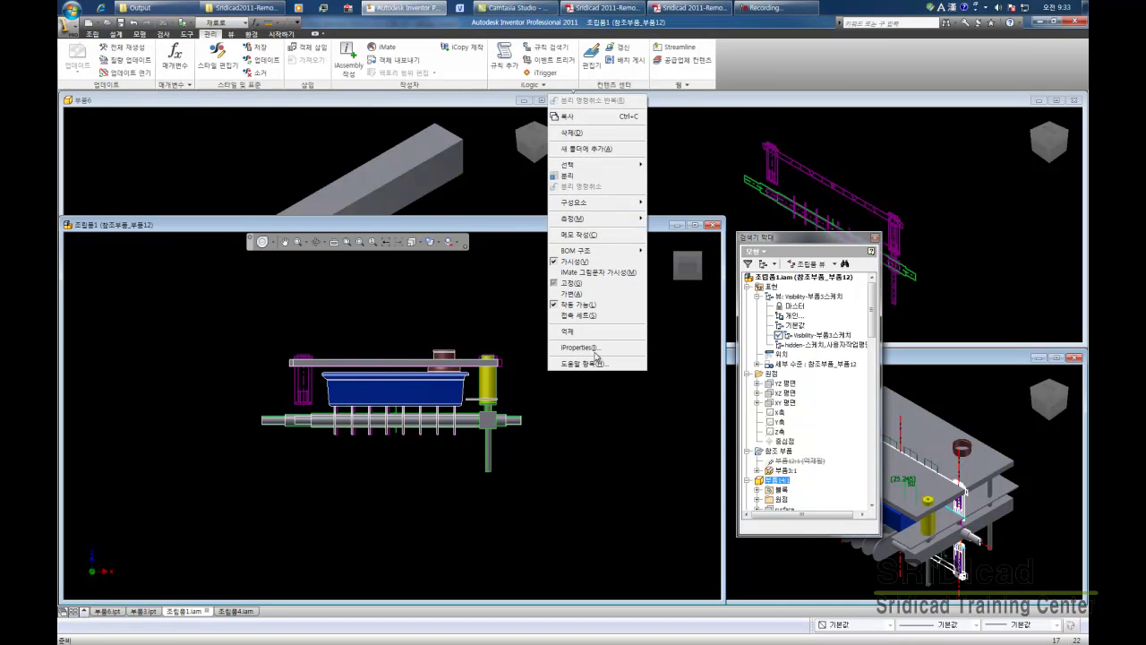
pyautogui.click(568, 175)
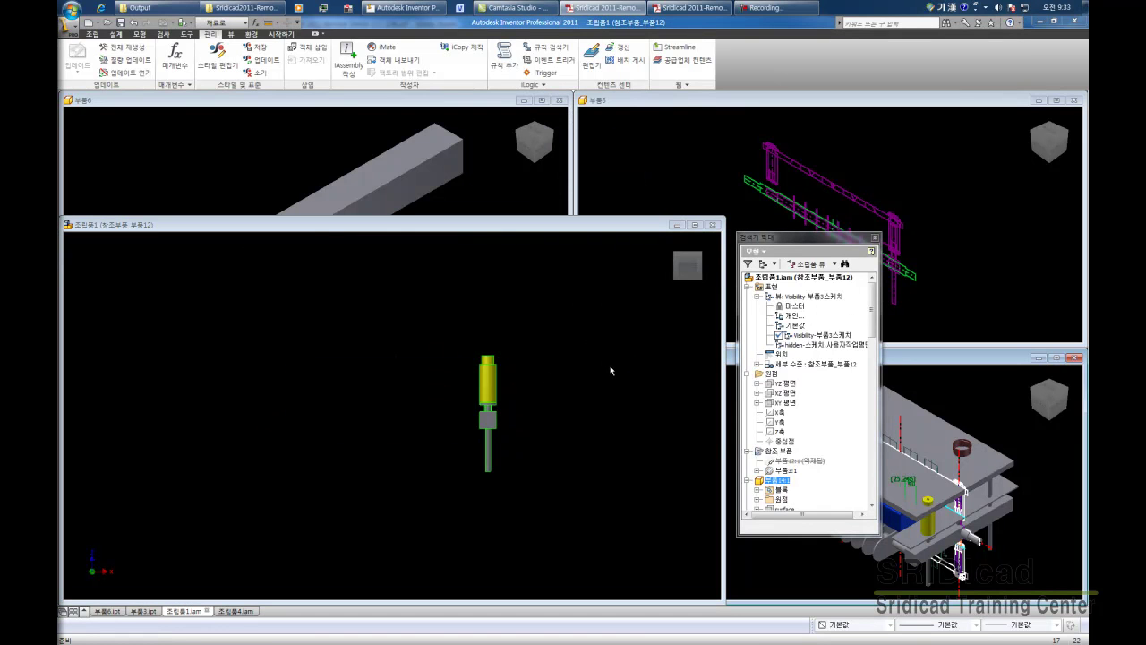
pyautogui.click(699, 260)
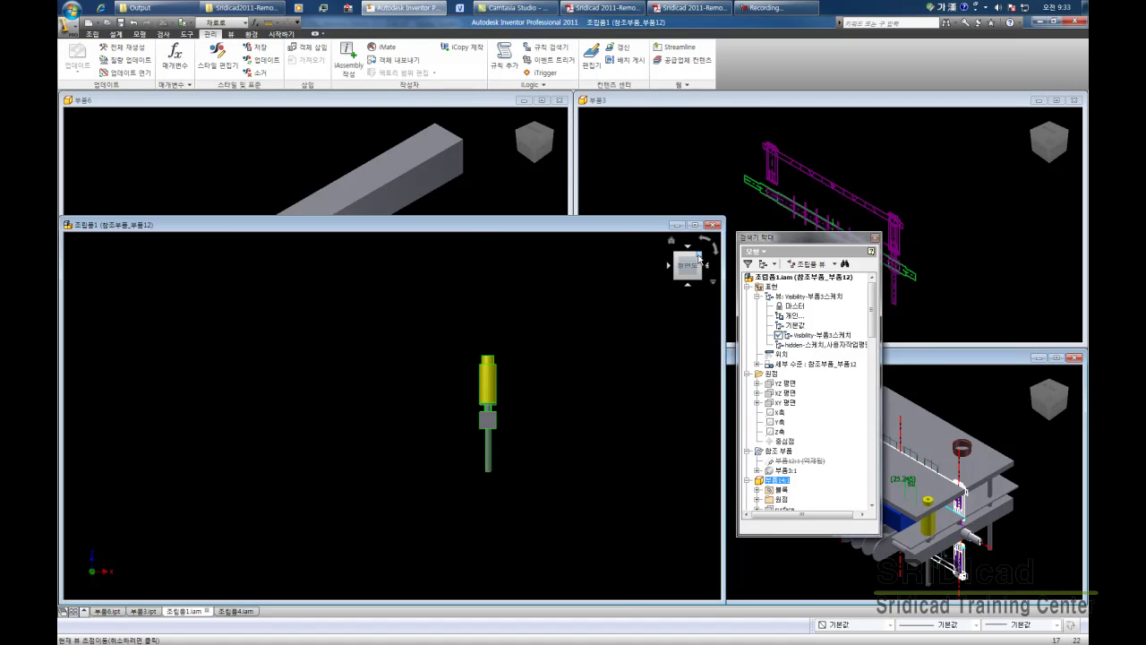